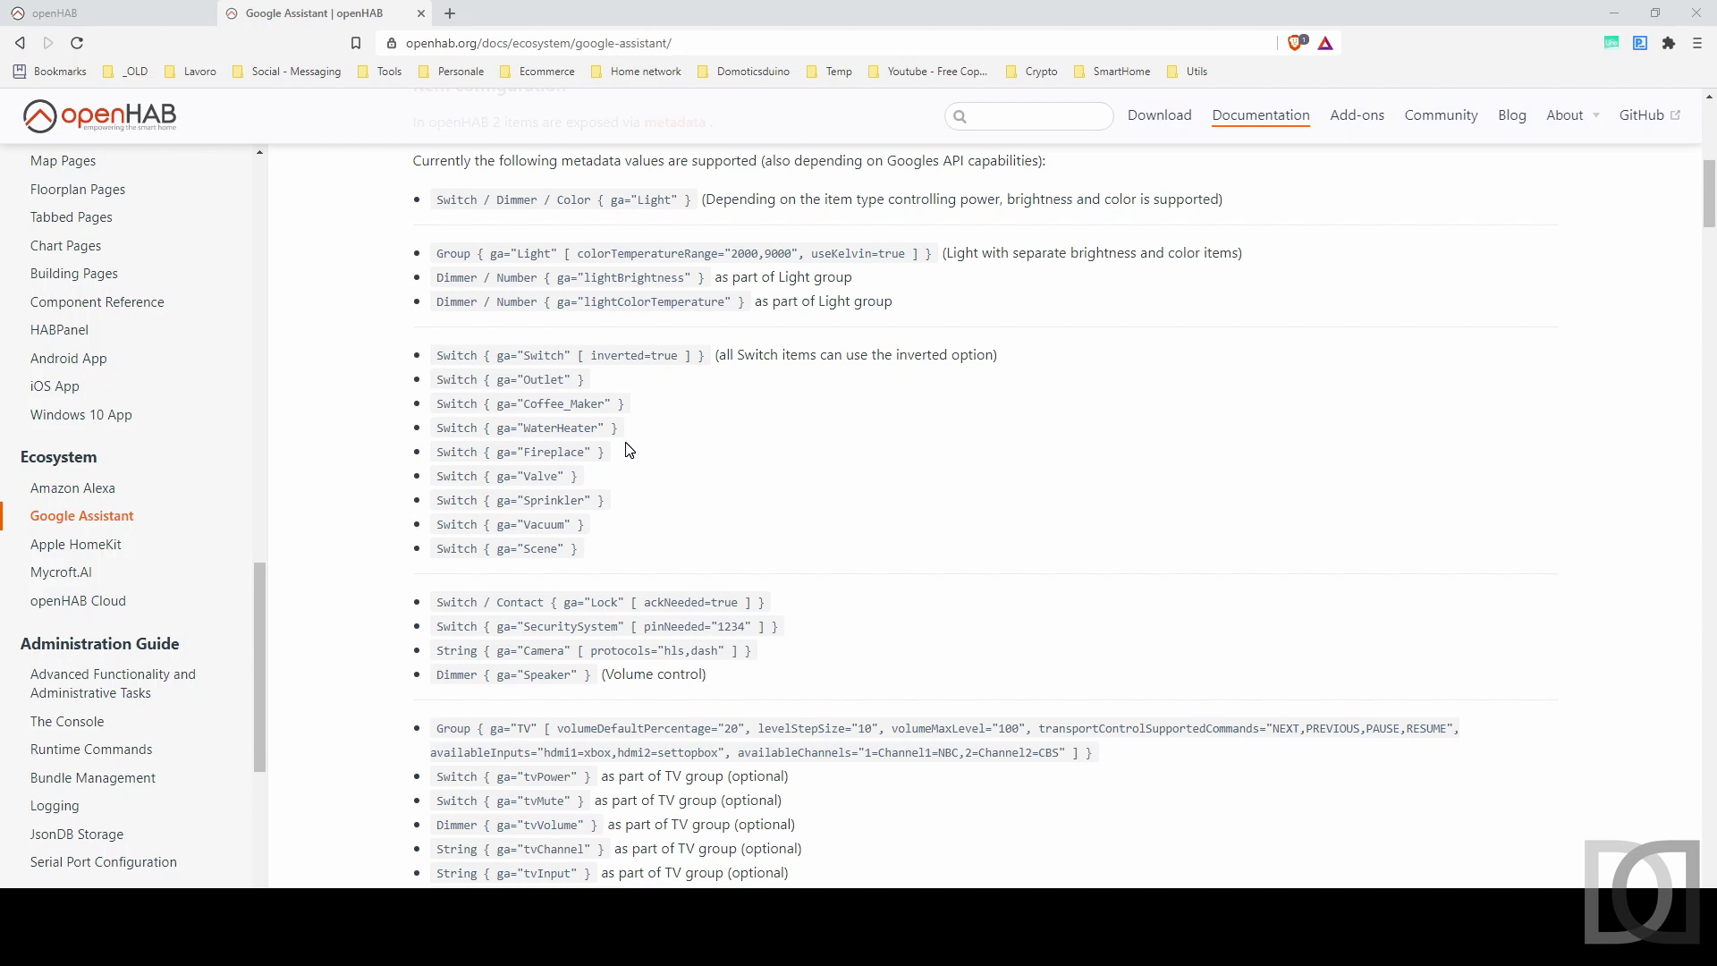
Switch to the openHAB console and open the Luce cucina item under Piano Terra, Cucina in the semantic model.
click(101, 15)
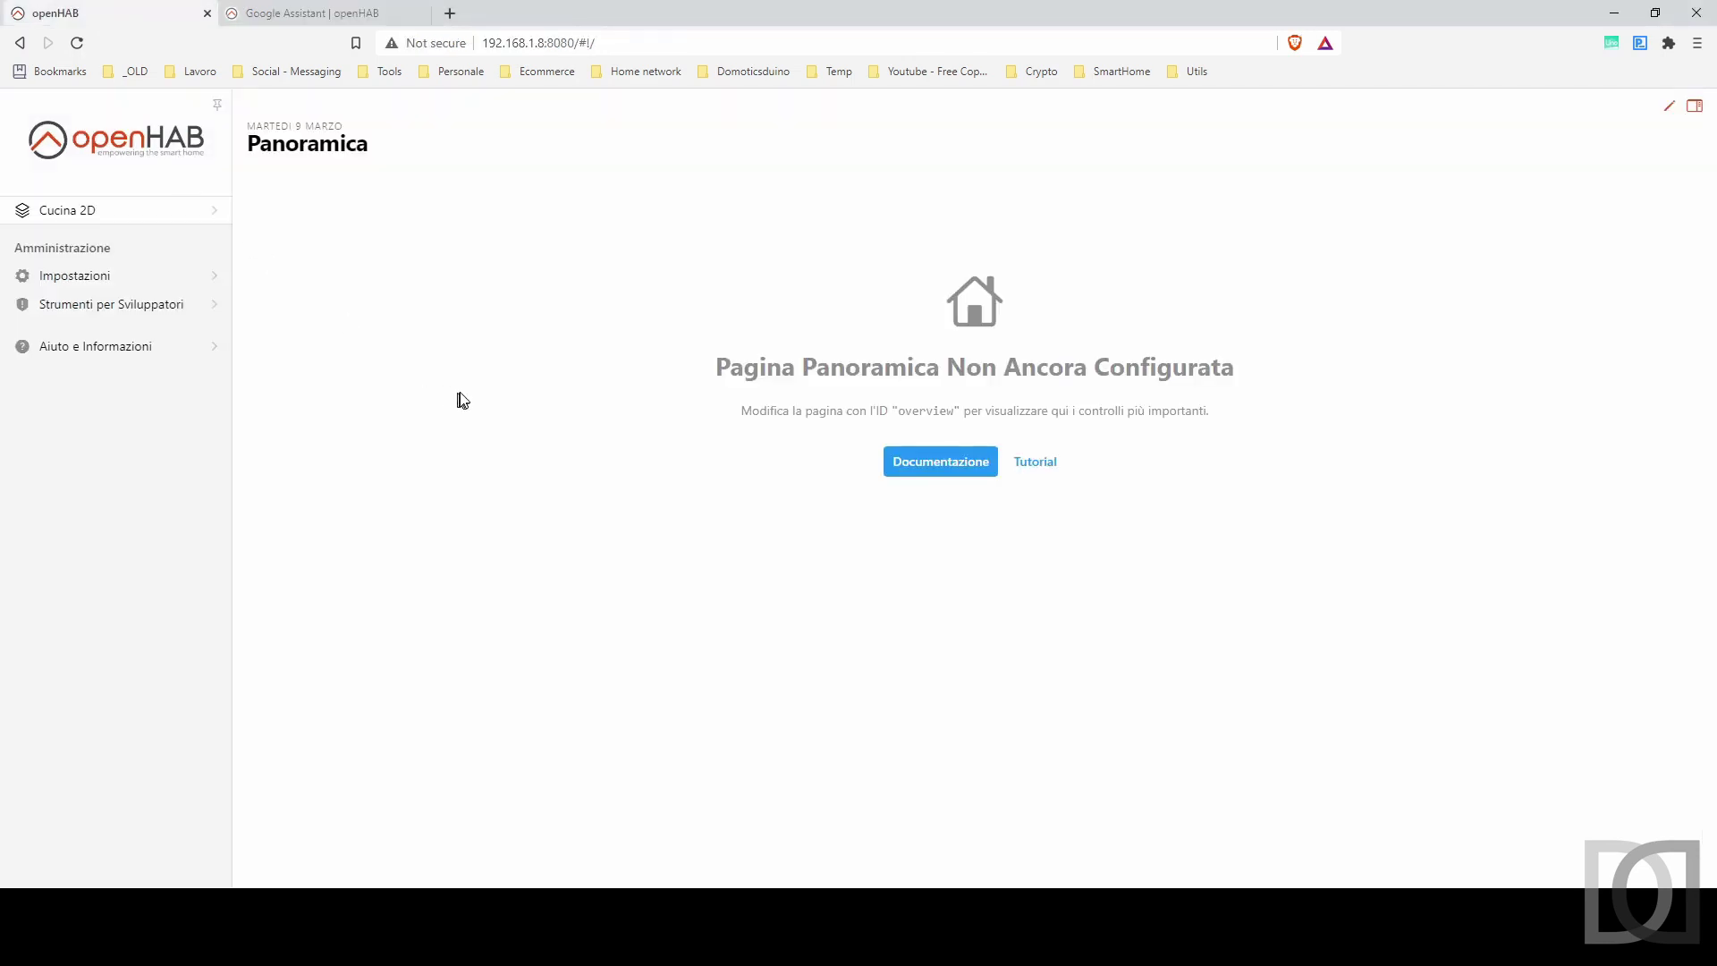
click(113, 284)
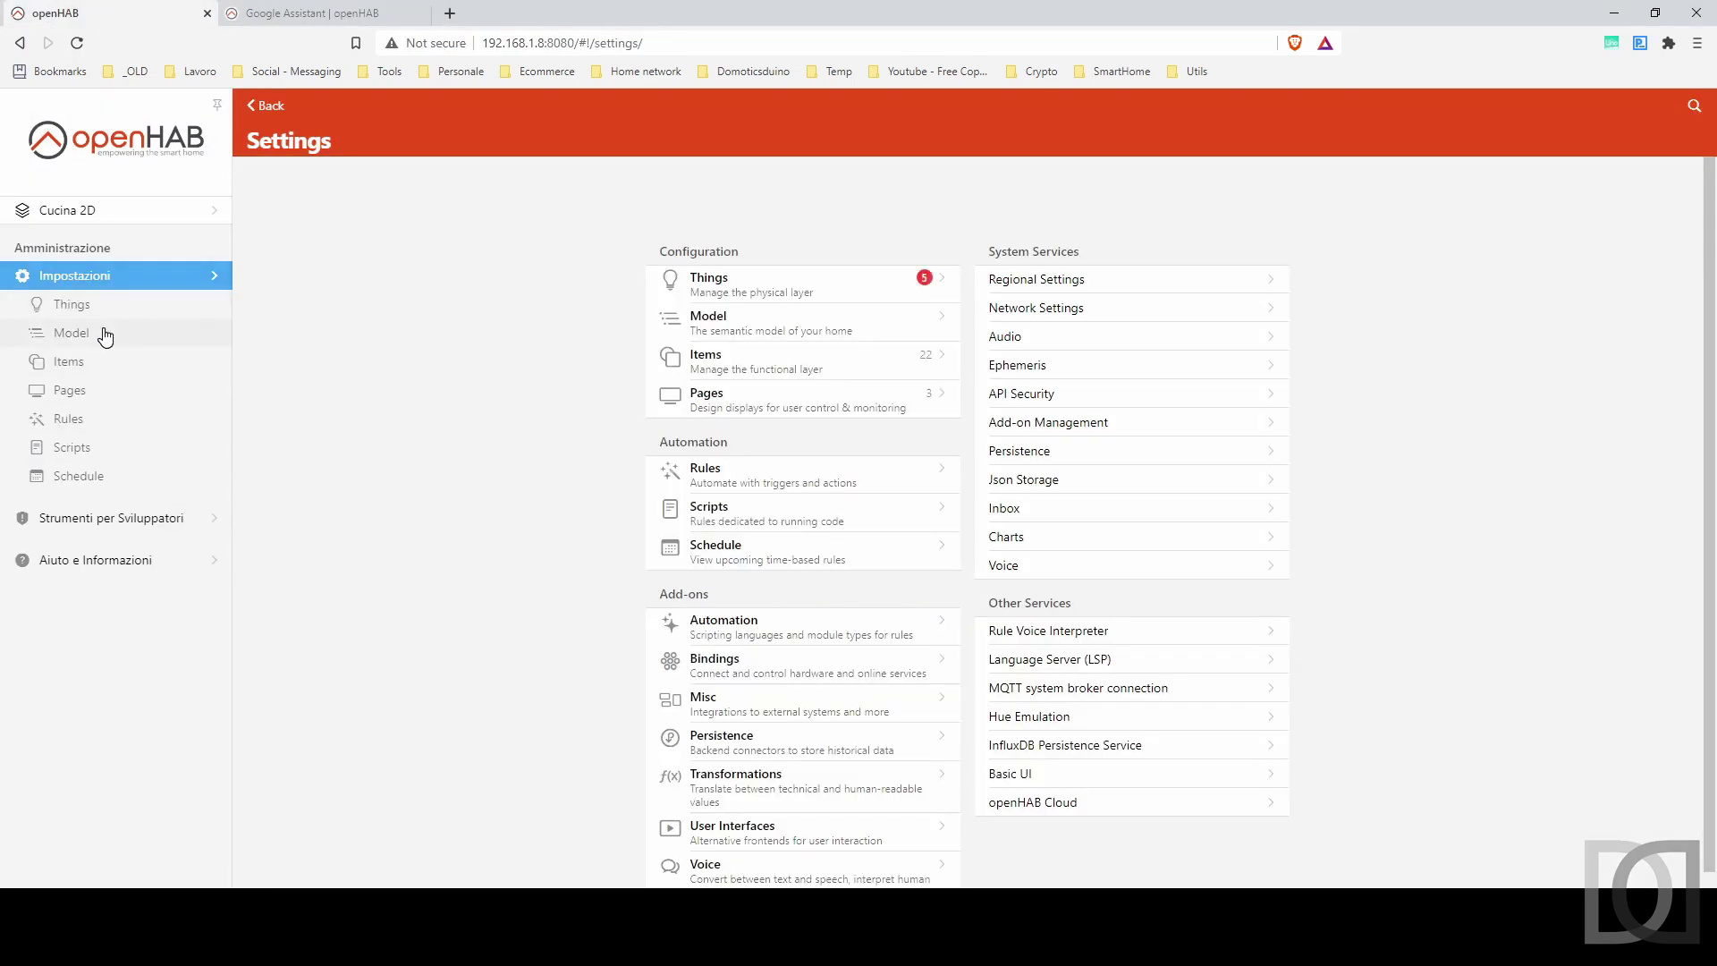
click(105, 334)
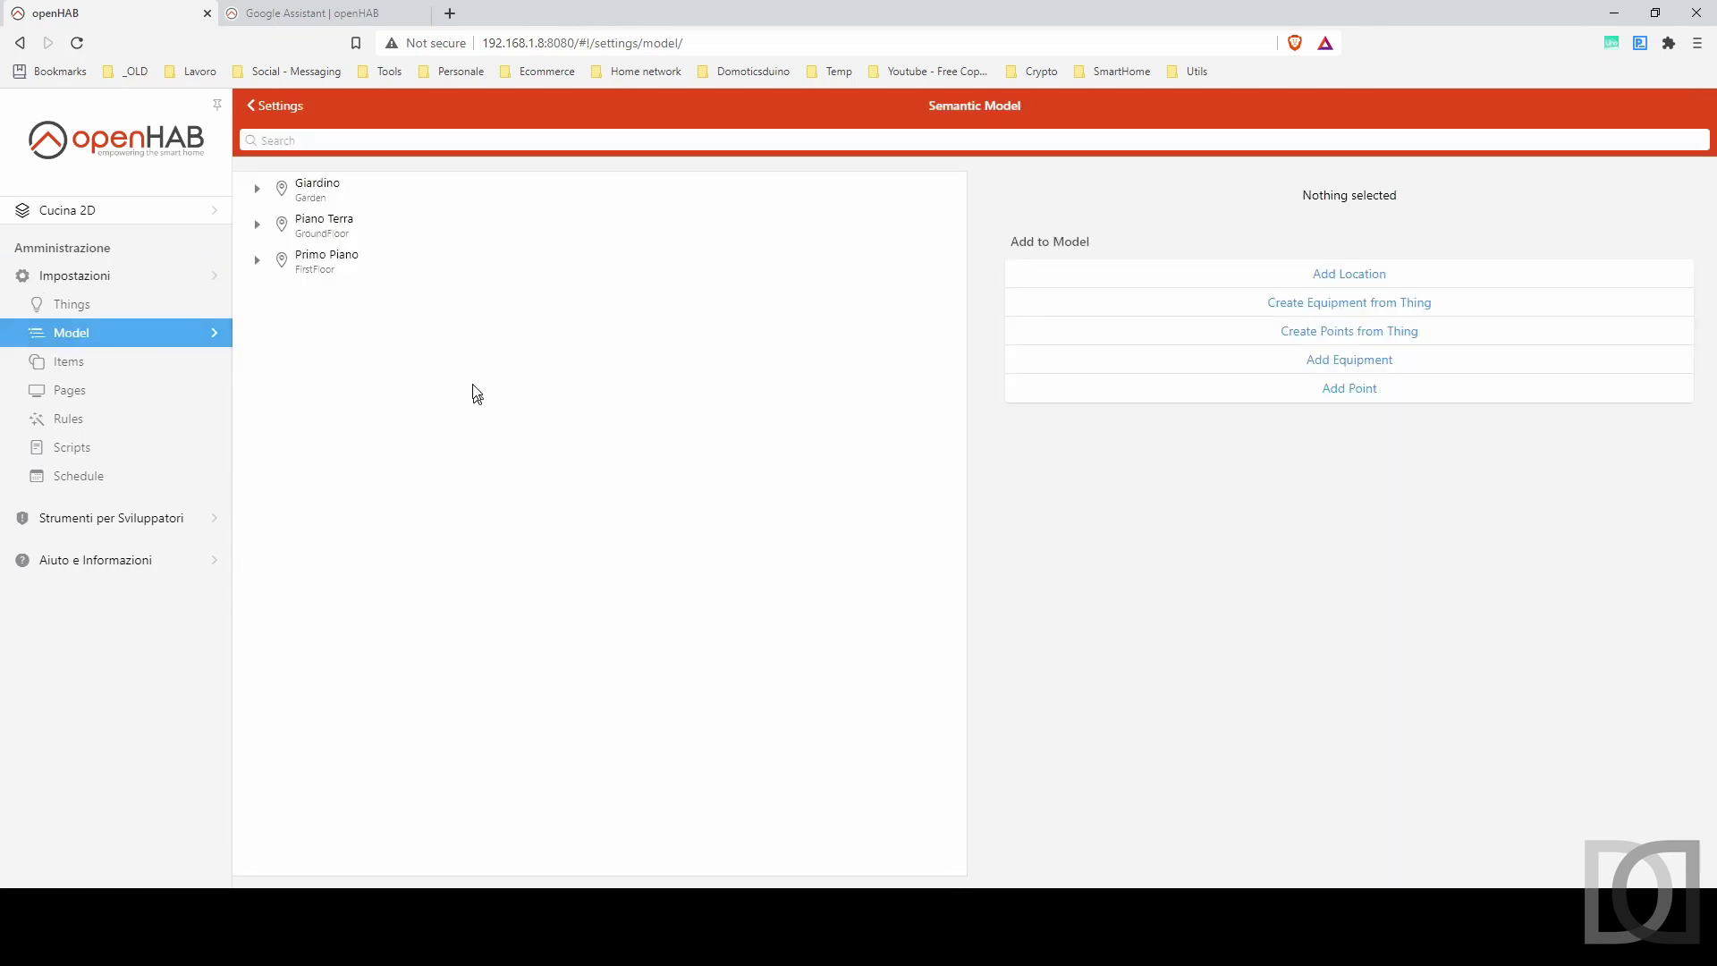
click(256, 226)
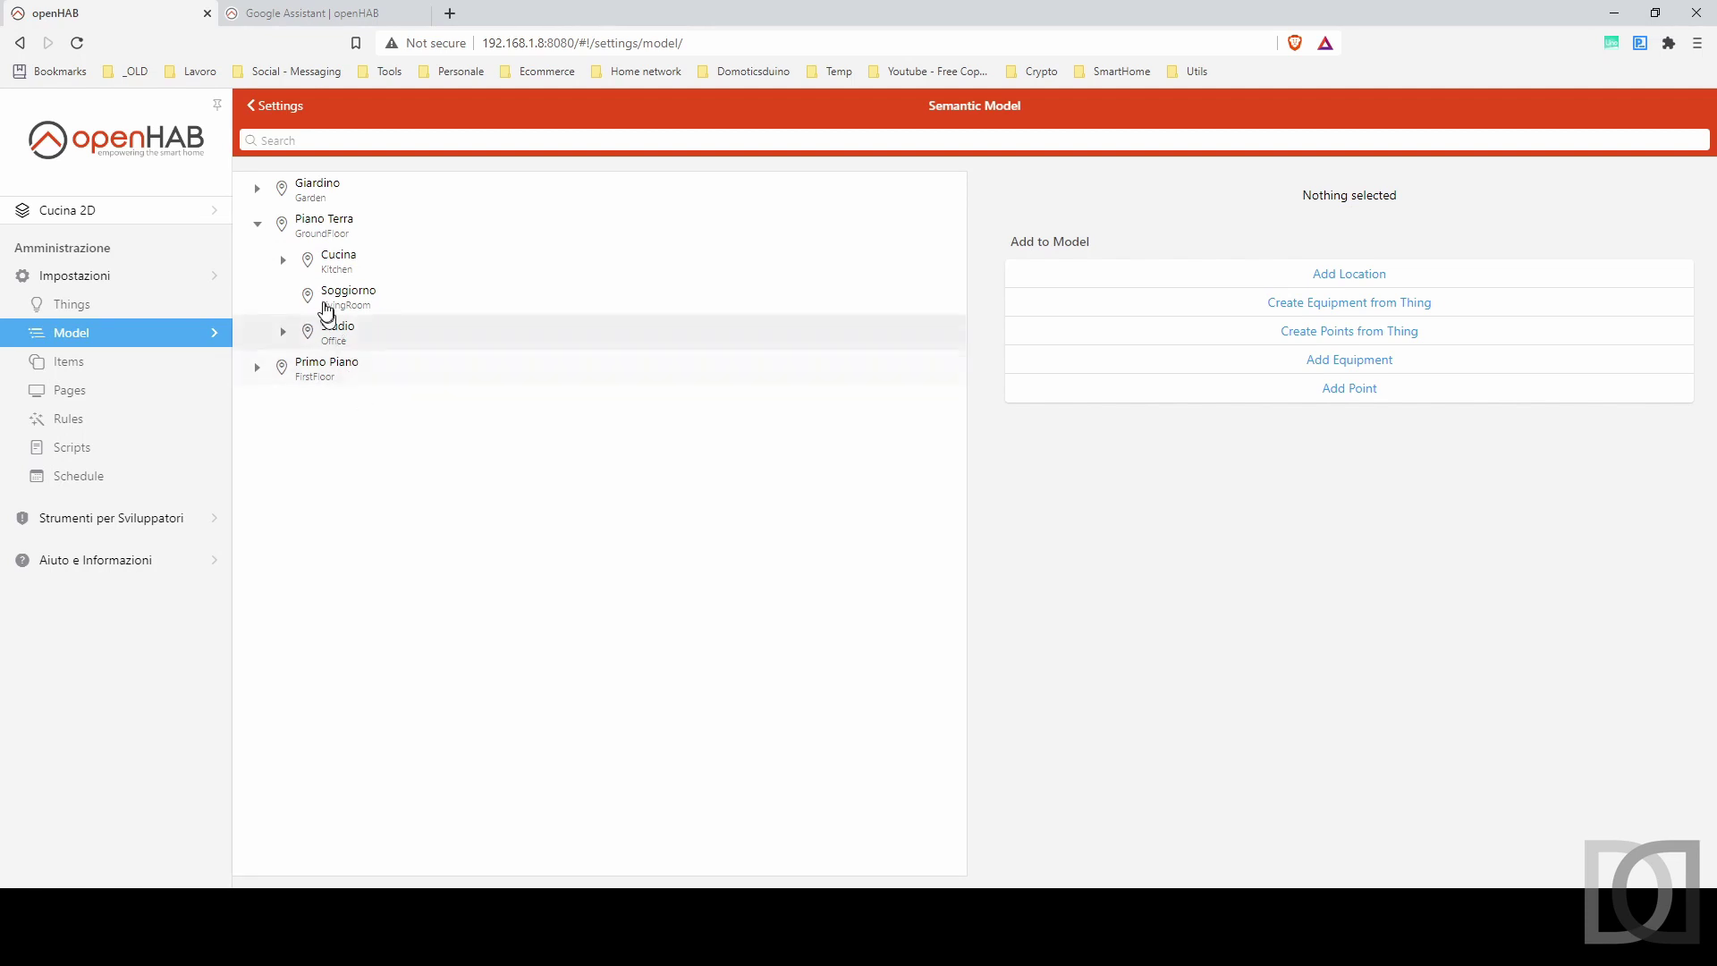
click(283, 261)
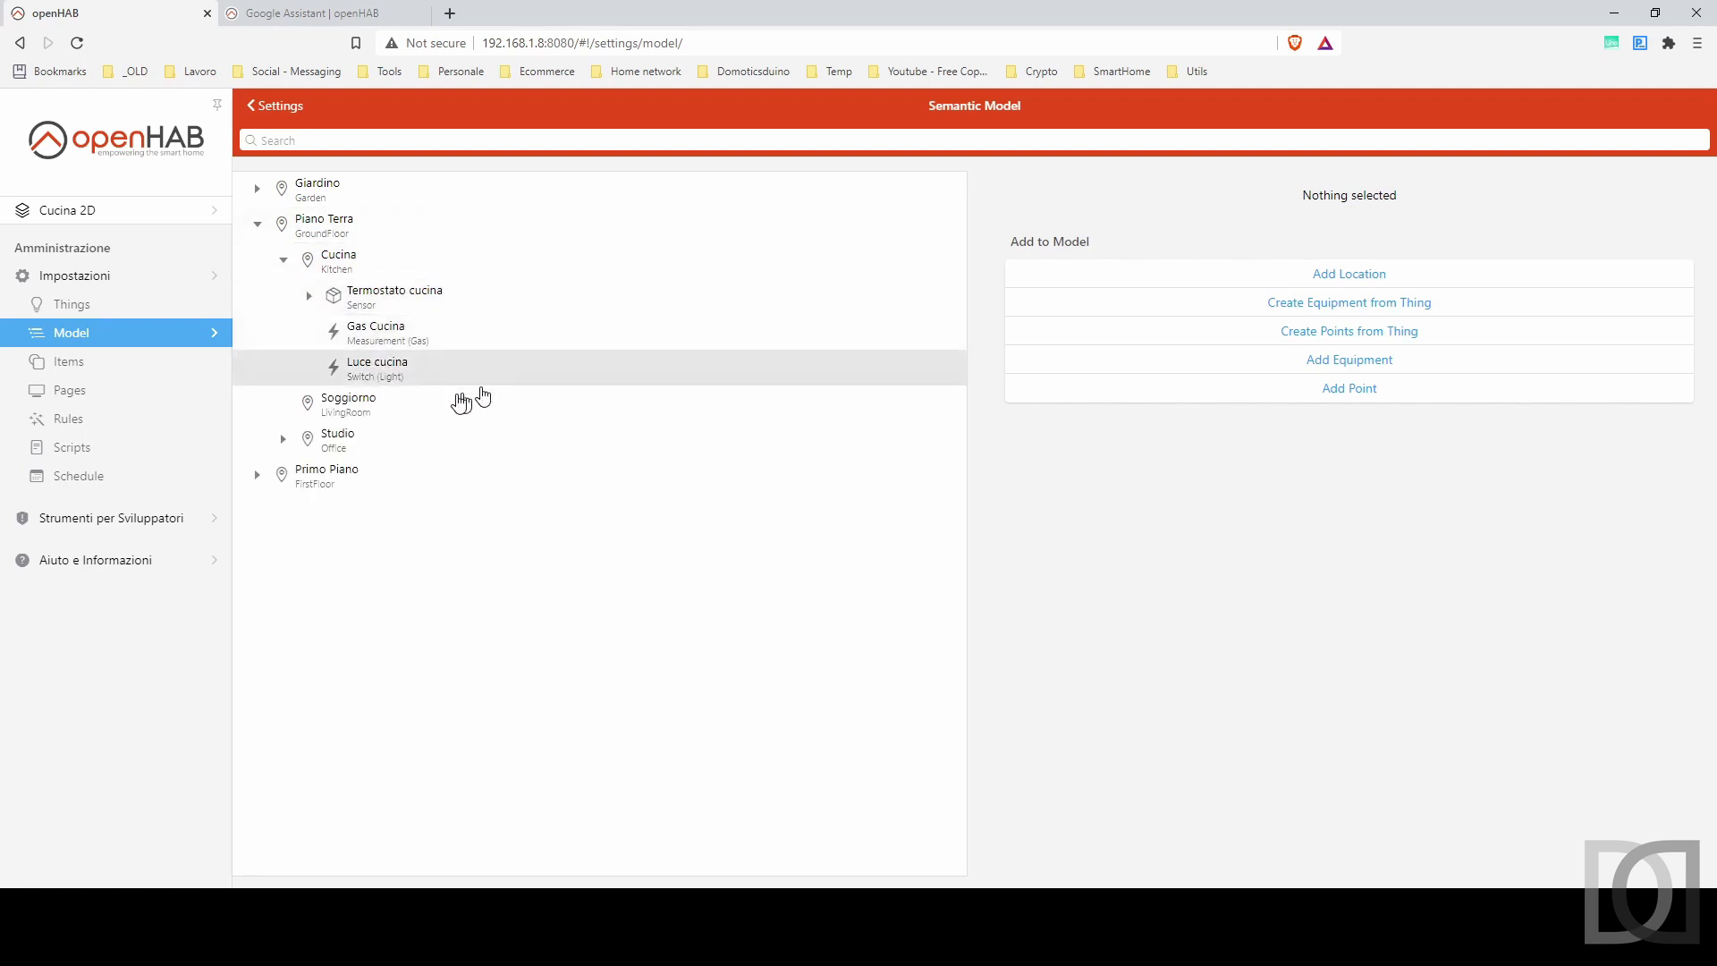
click(422, 375)
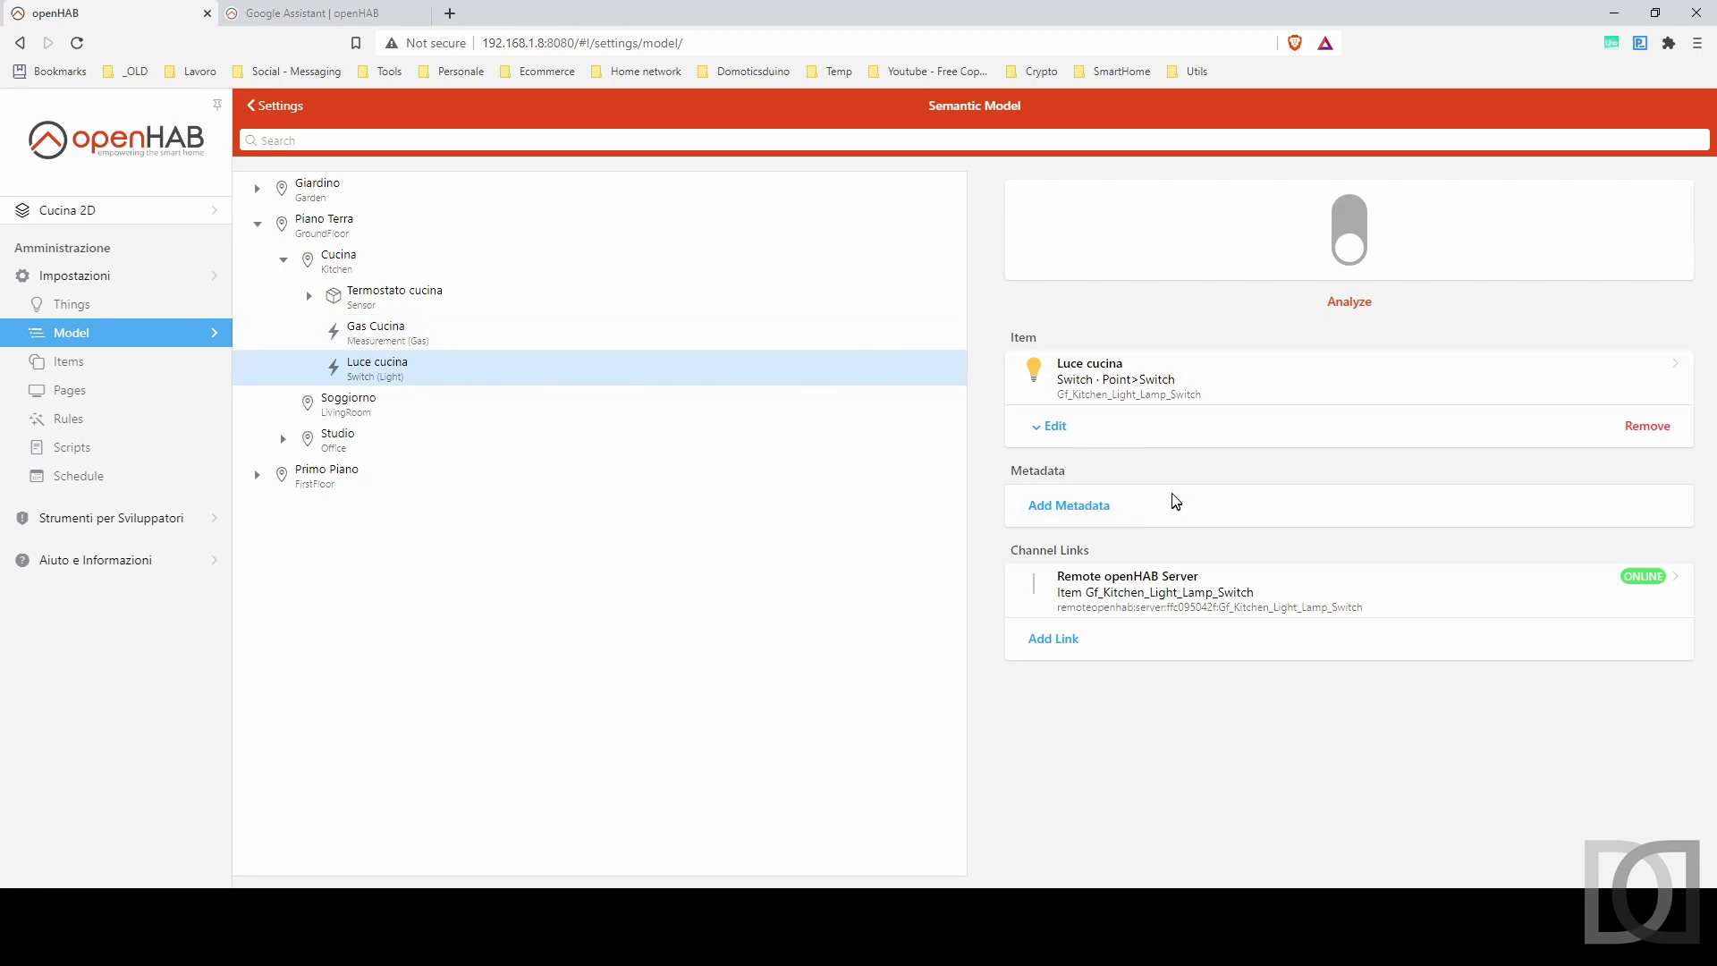
Add Google Assistant metadata to the Luce cucina item with the class Light.
click(1084, 519)
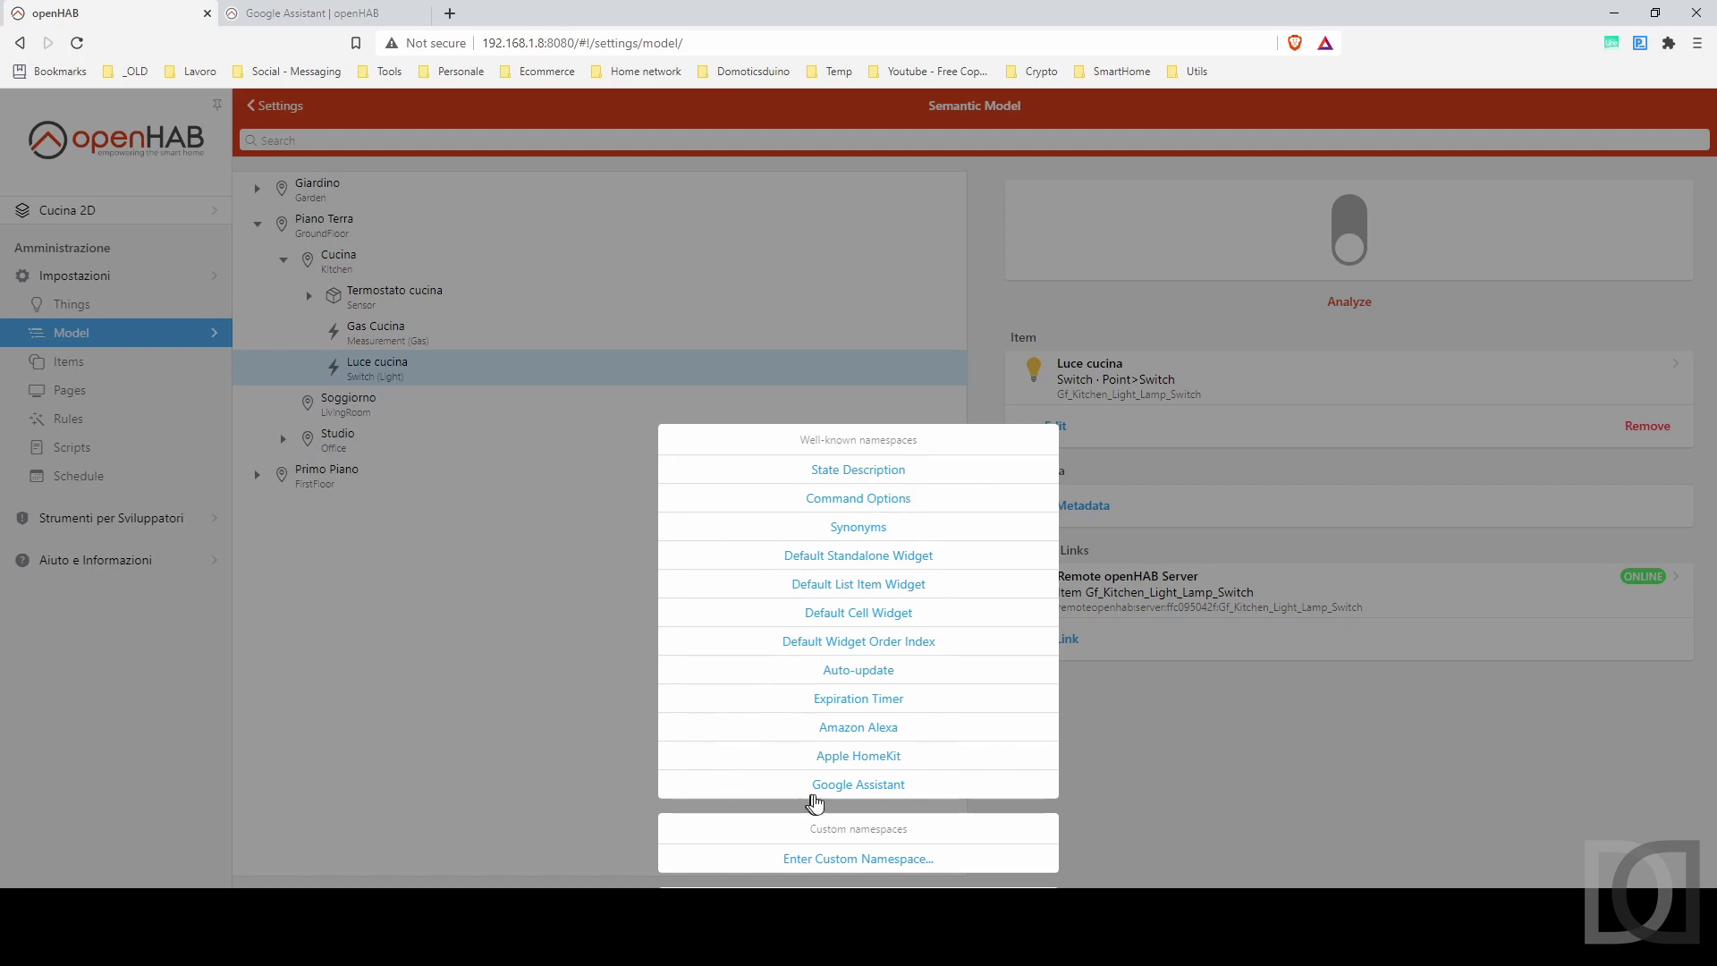
click(879, 790)
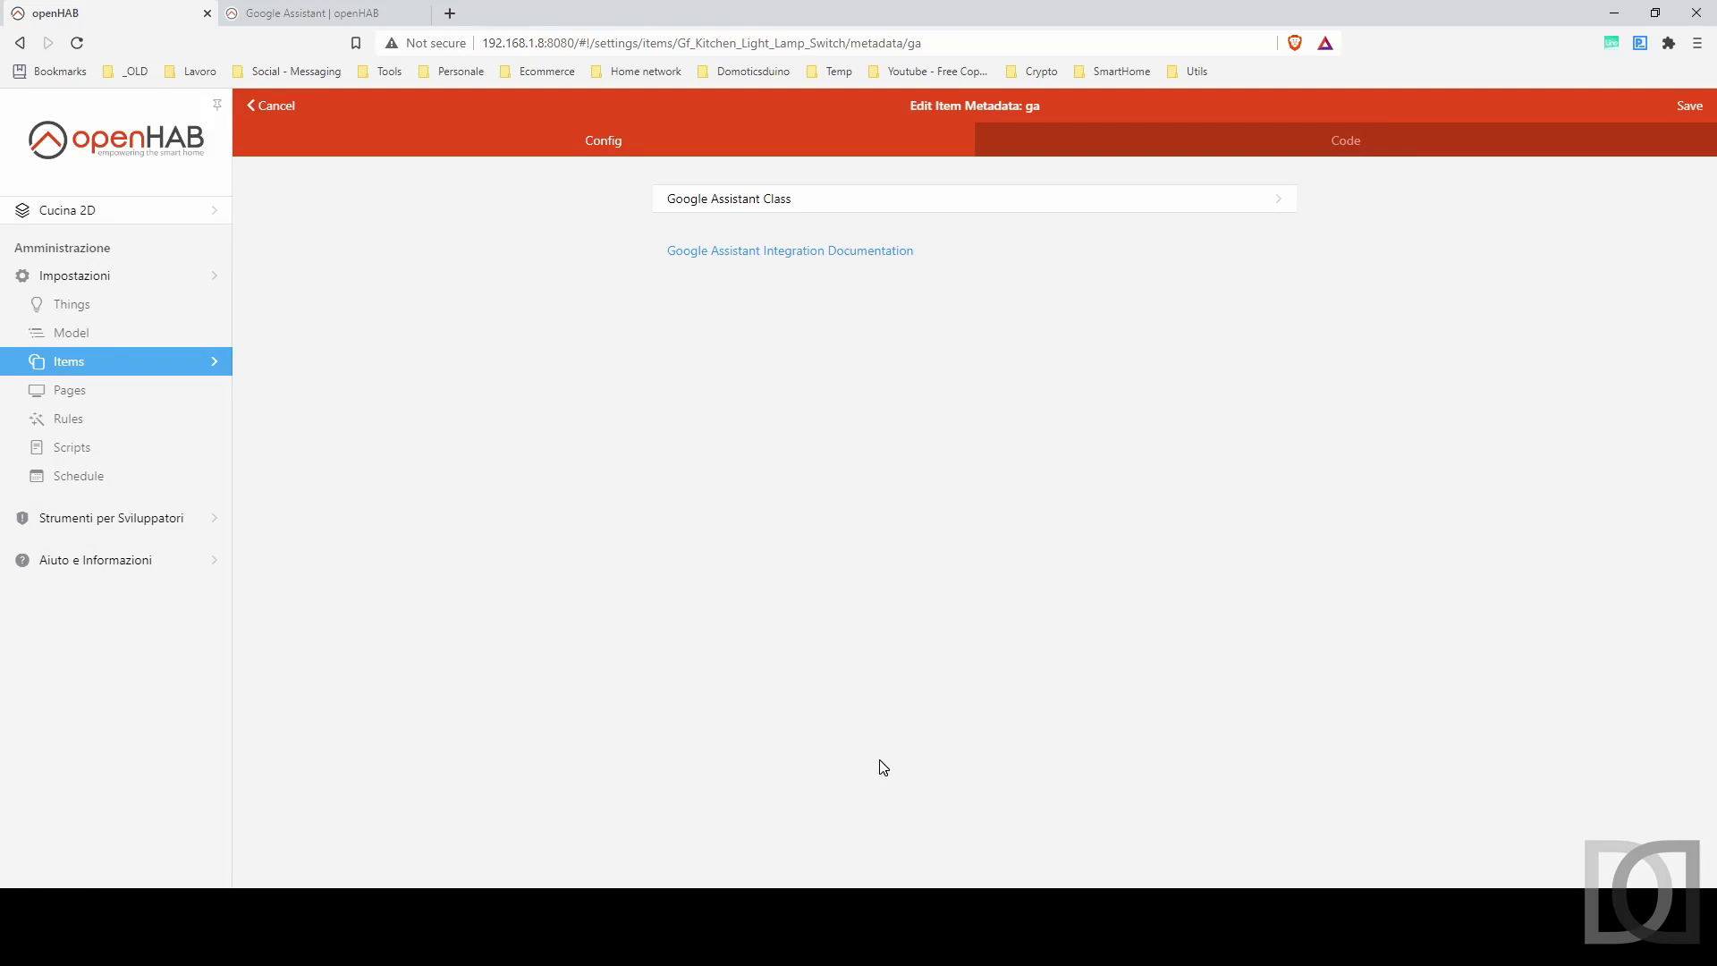
click(772, 209)
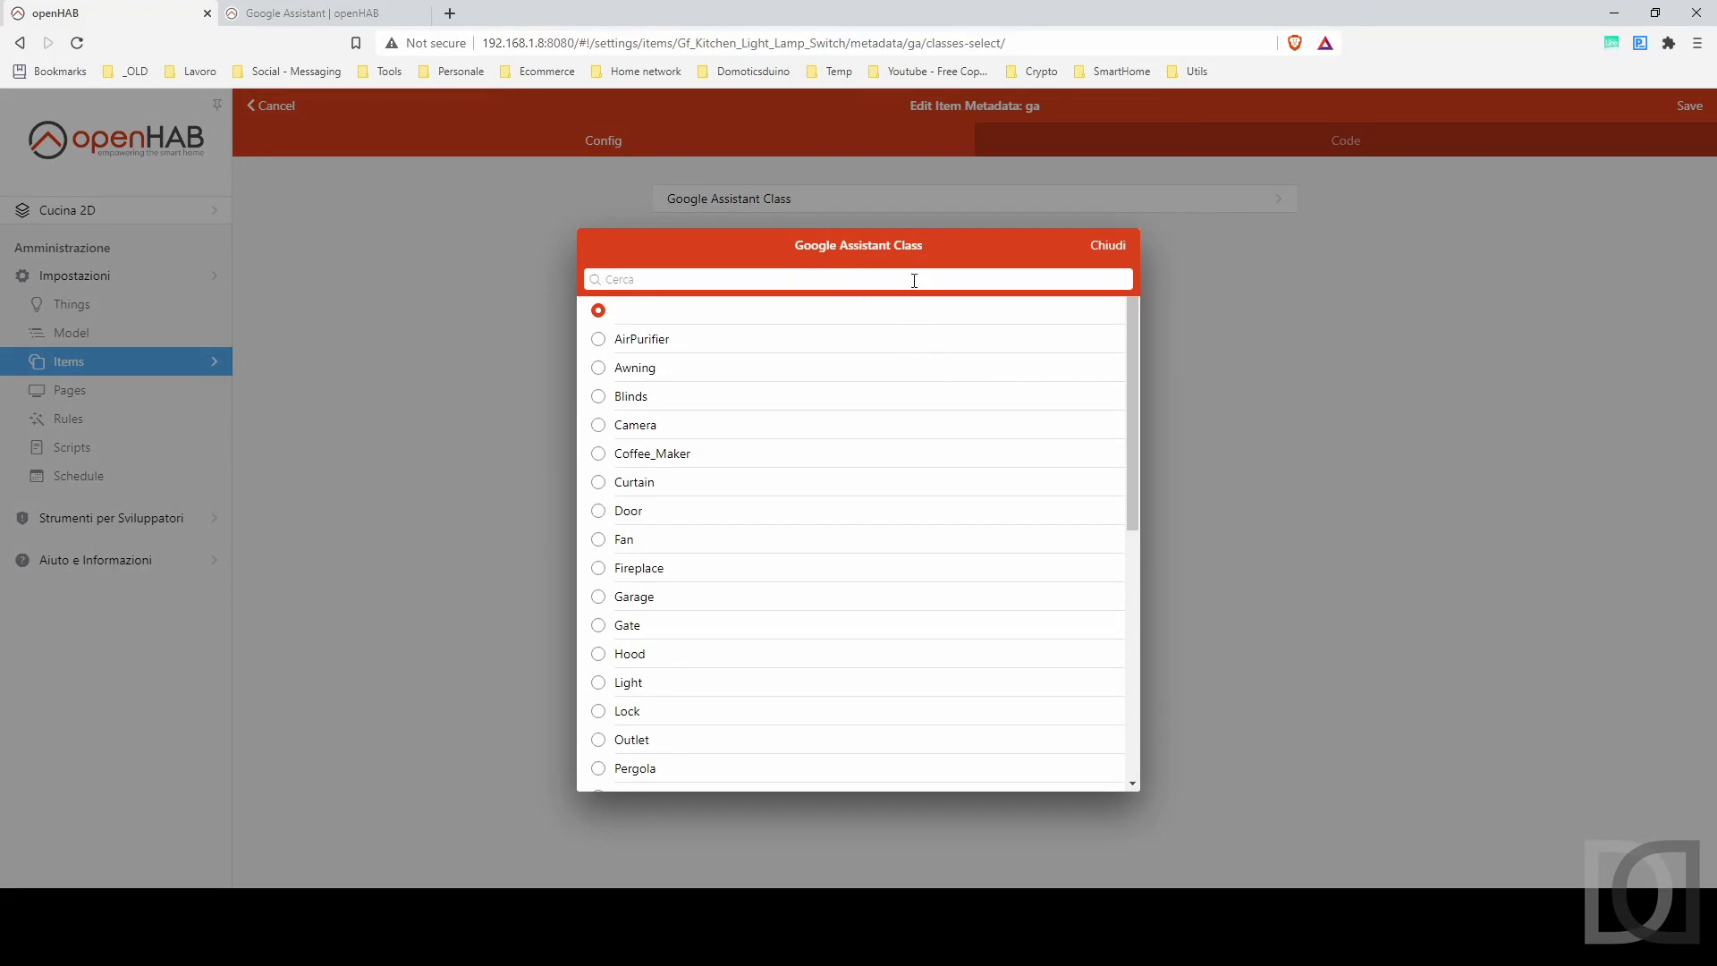
text(light)
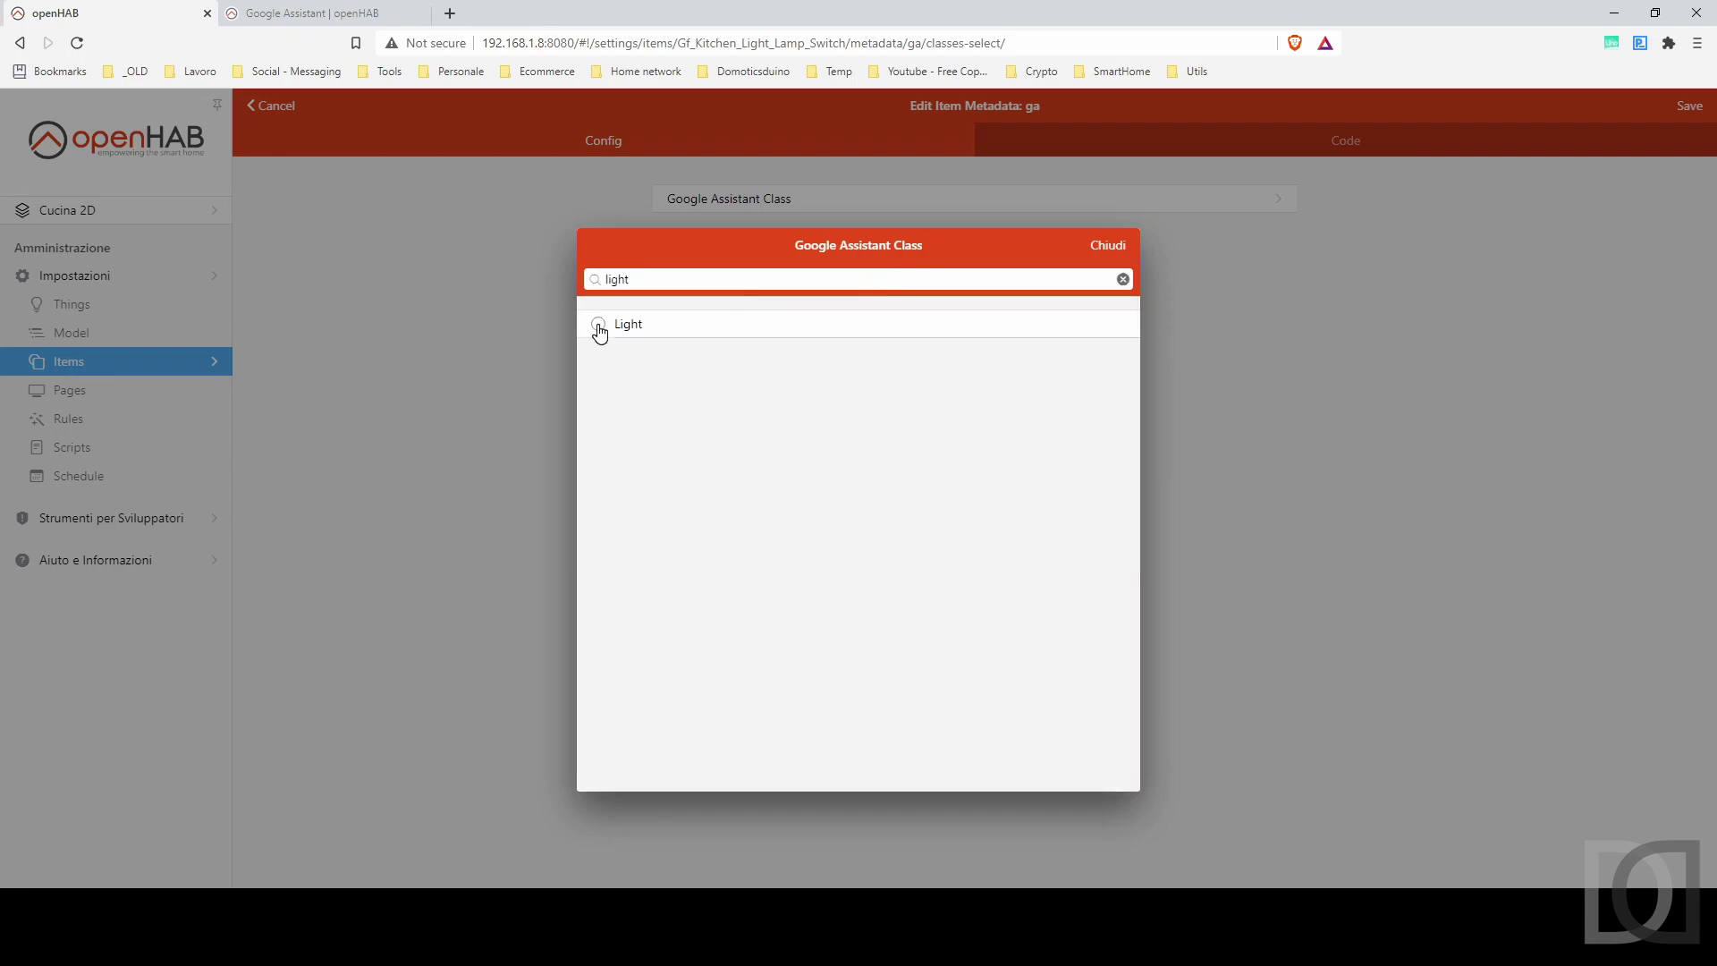
click(599, 326)
Set the Luce cucina metadata's custom name to "Luce cucina" and room hint to "Kitchen", and save it.
click(1275, 240)
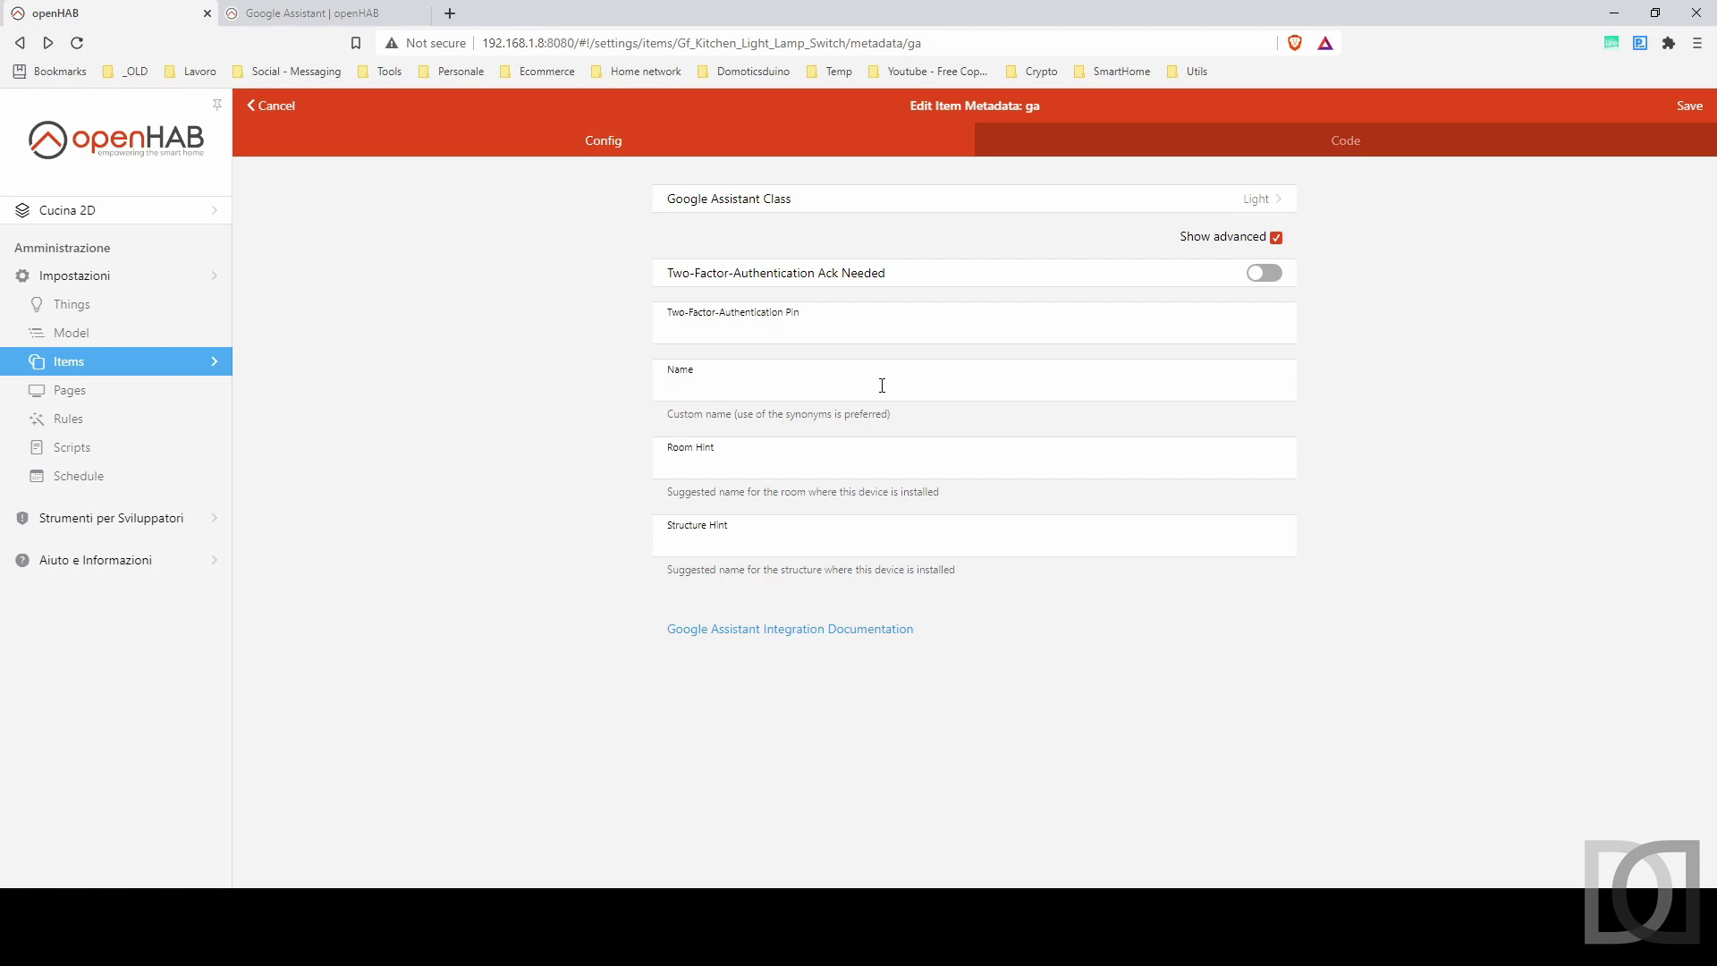
text(Luce cucina)
text(Kitchen)
click(1690, 111)
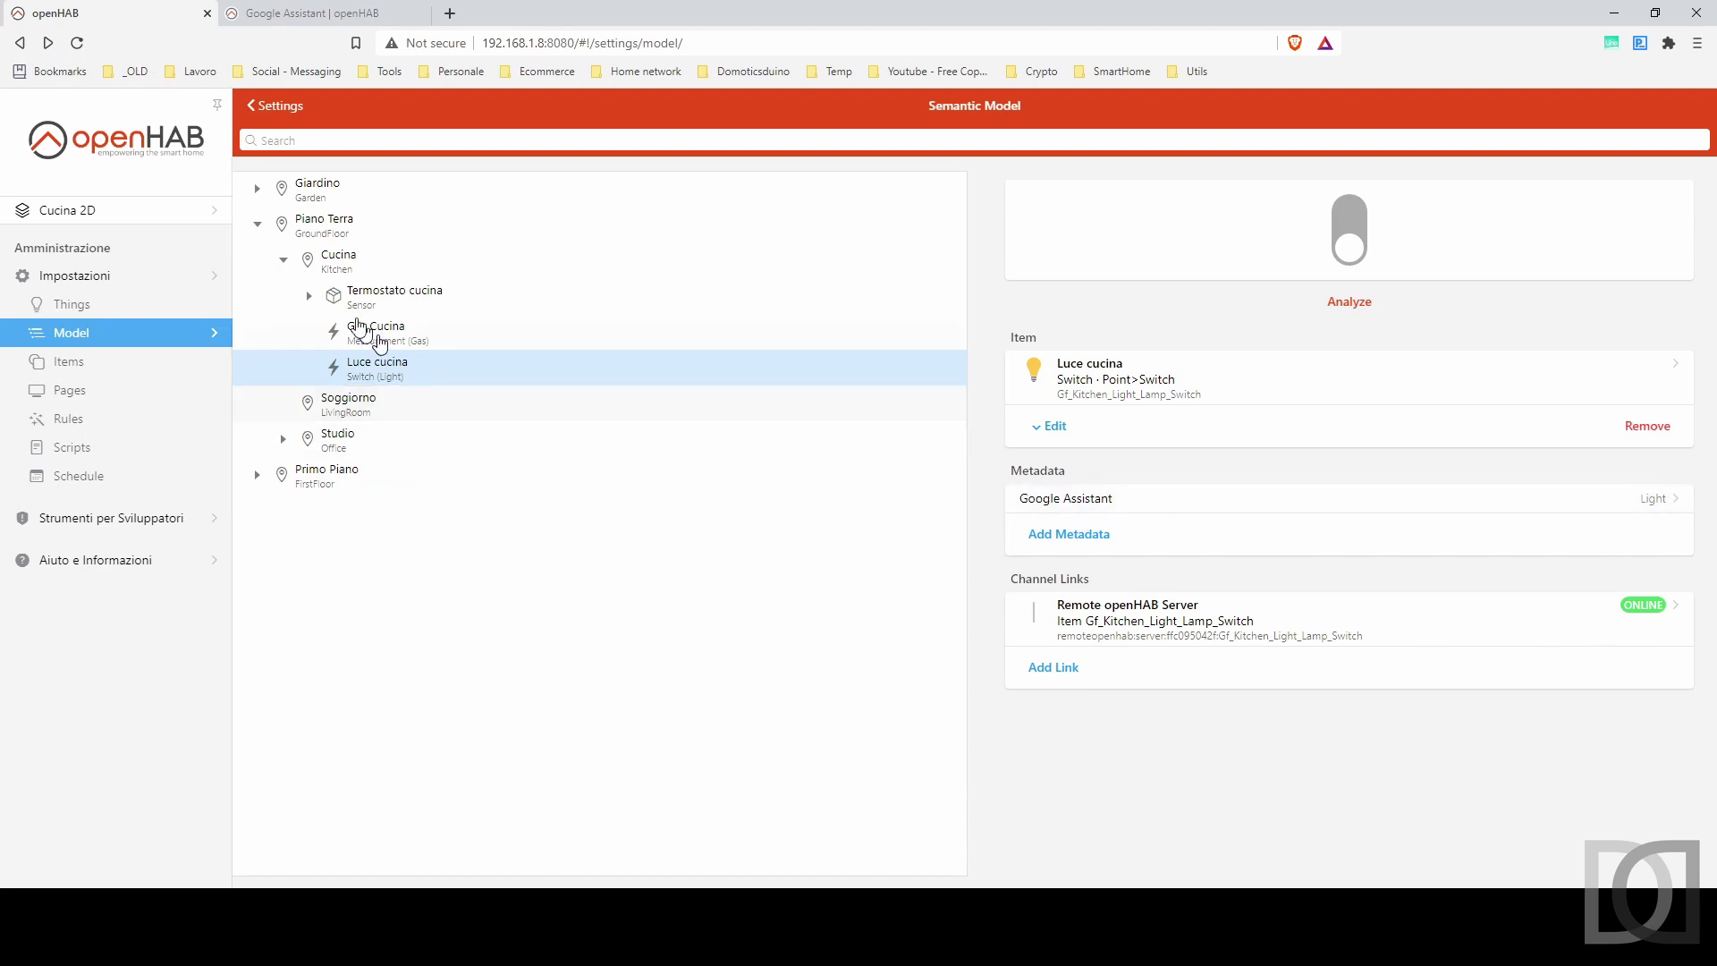
Add Google Assistant metadata to the Termostato cucina group with the class Thermostat.
click(308, 296)
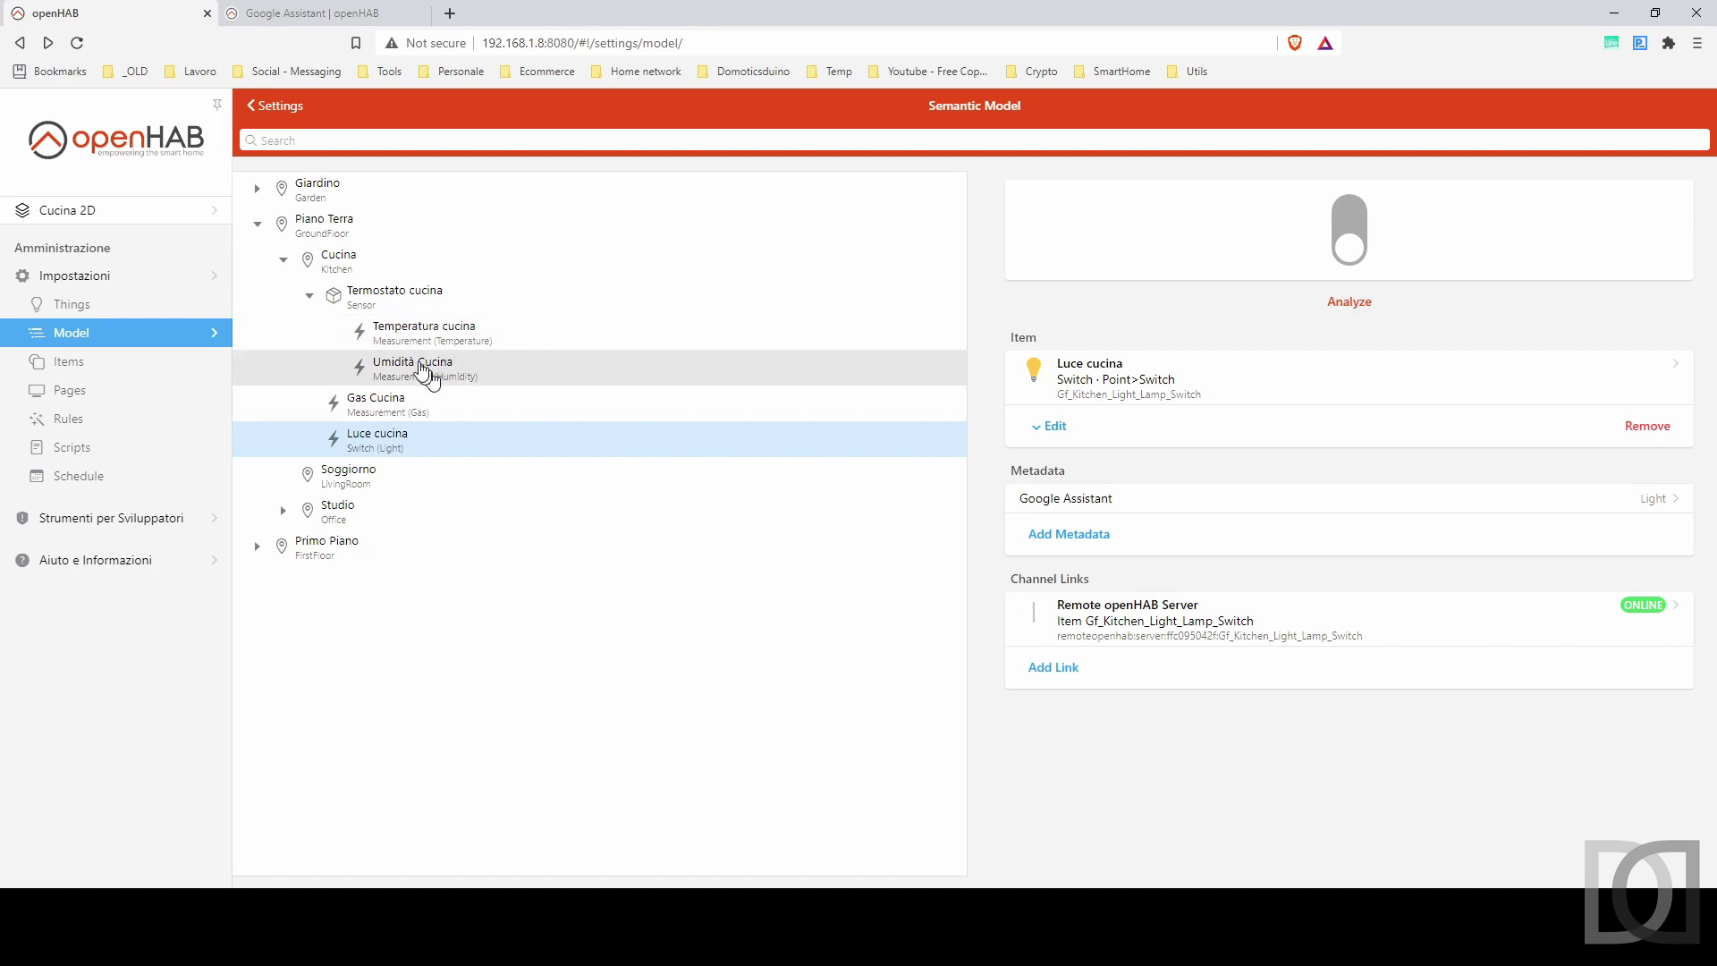
click(395, 299)
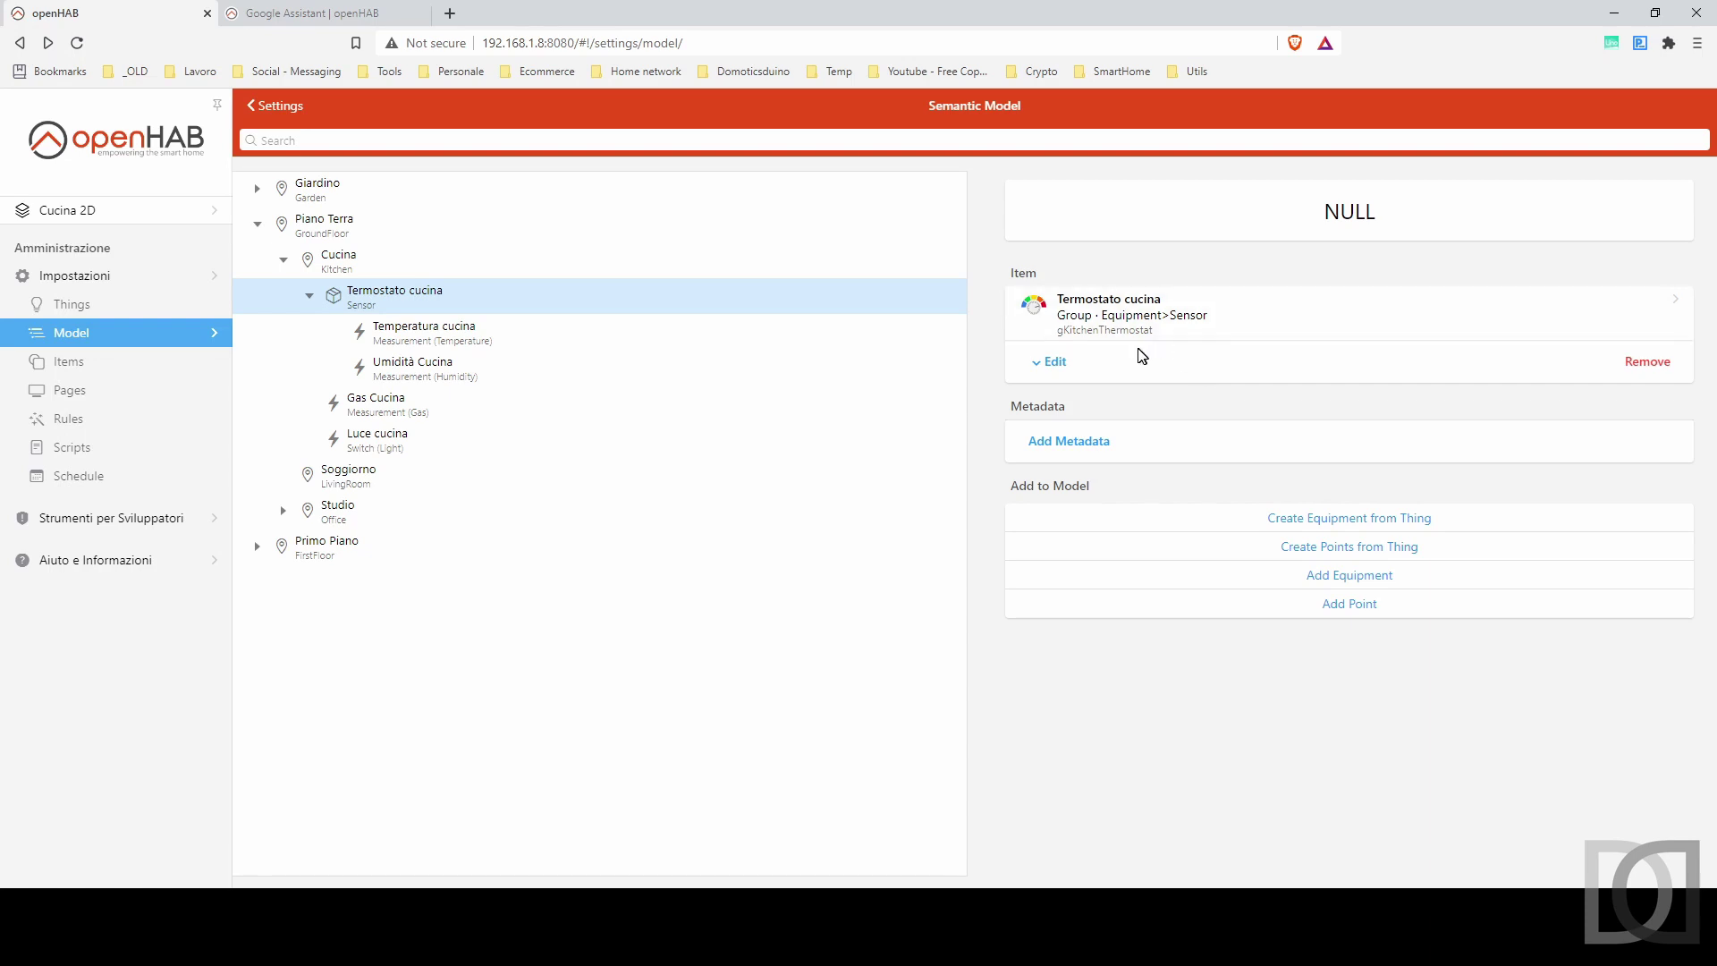
click(1086, 444)
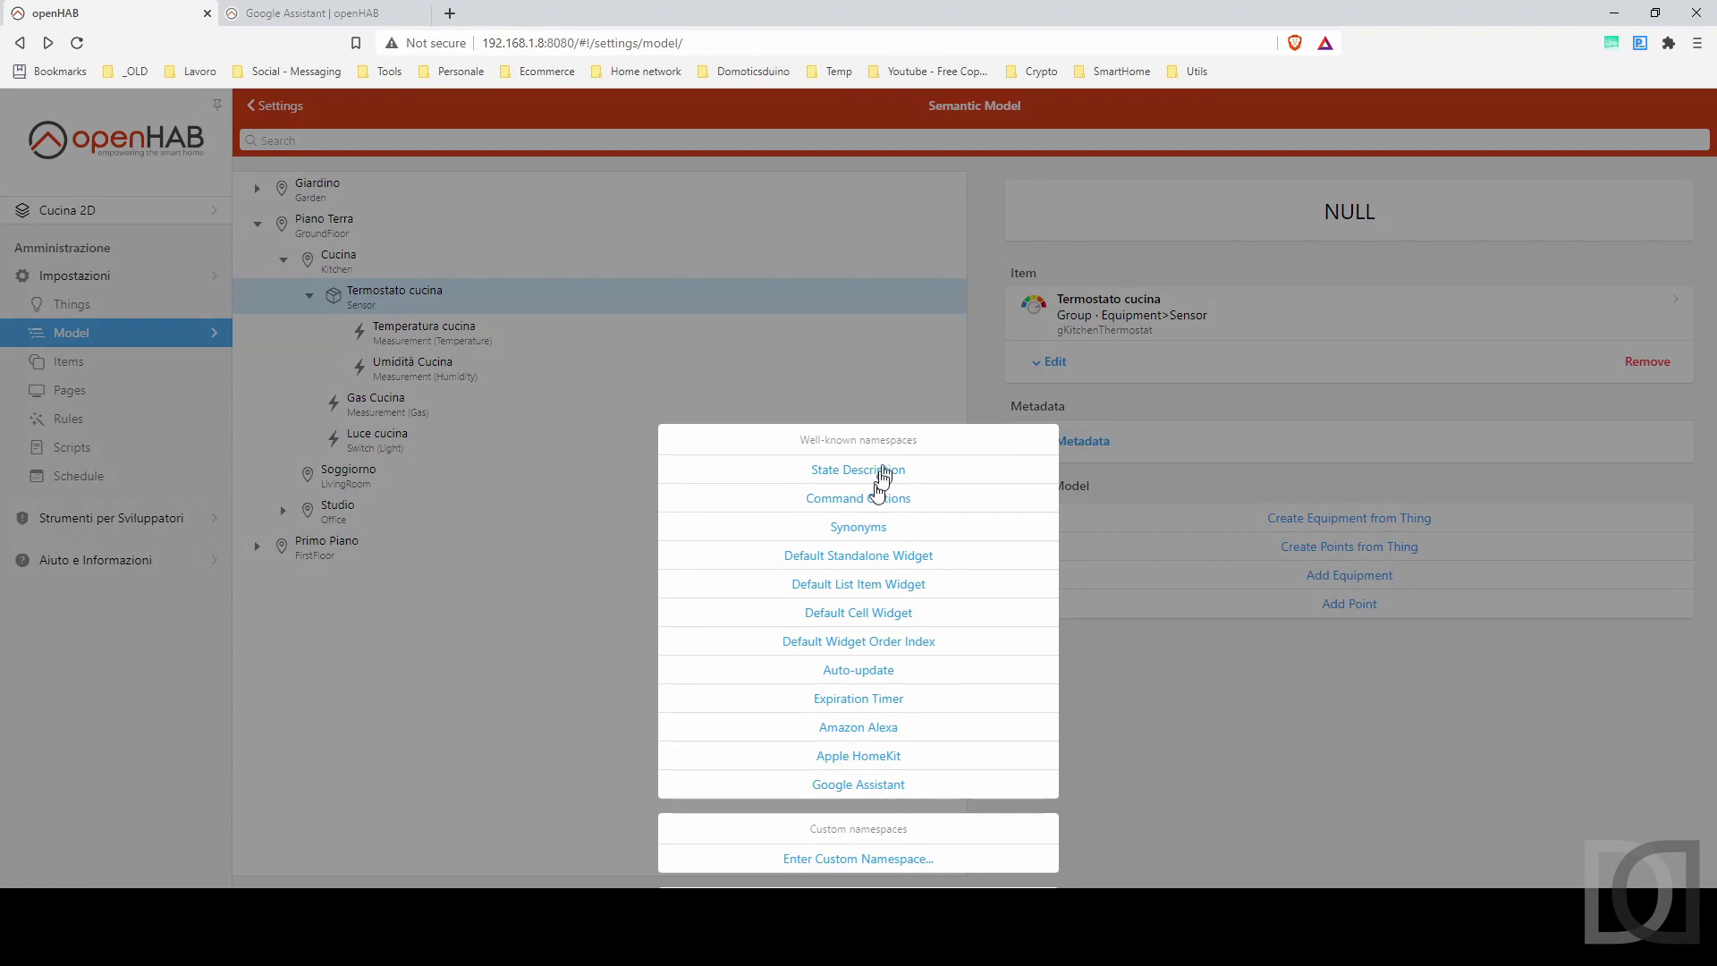
click(856, 784)
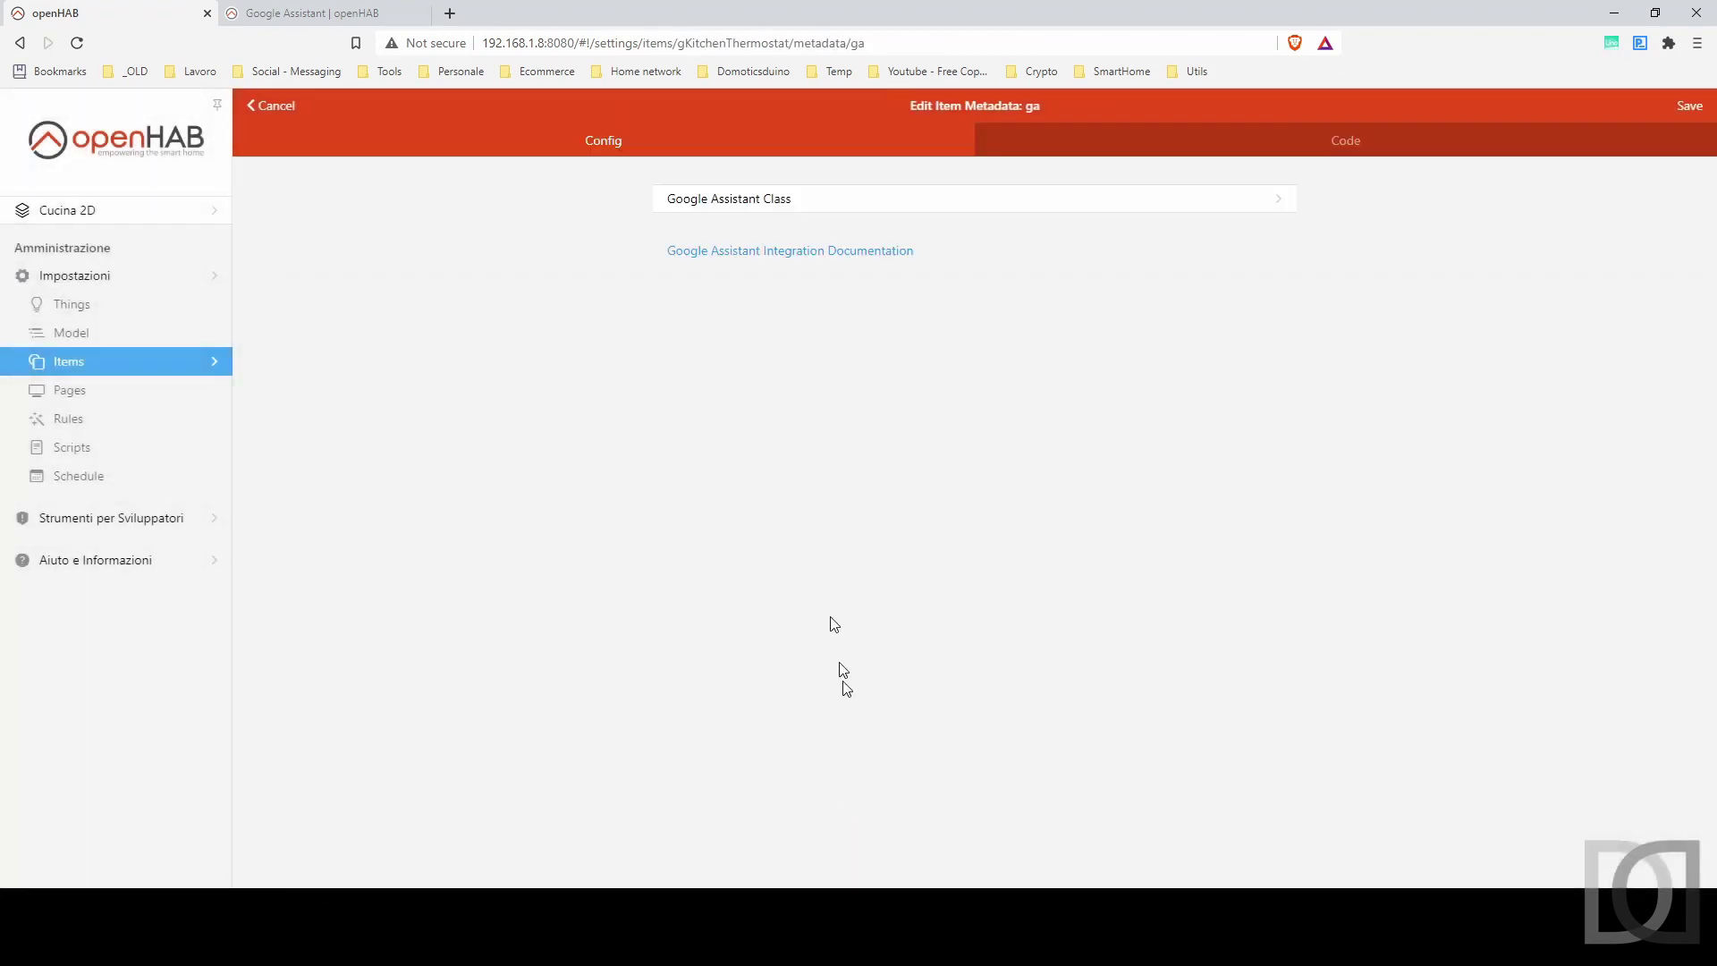
click(729, 203)
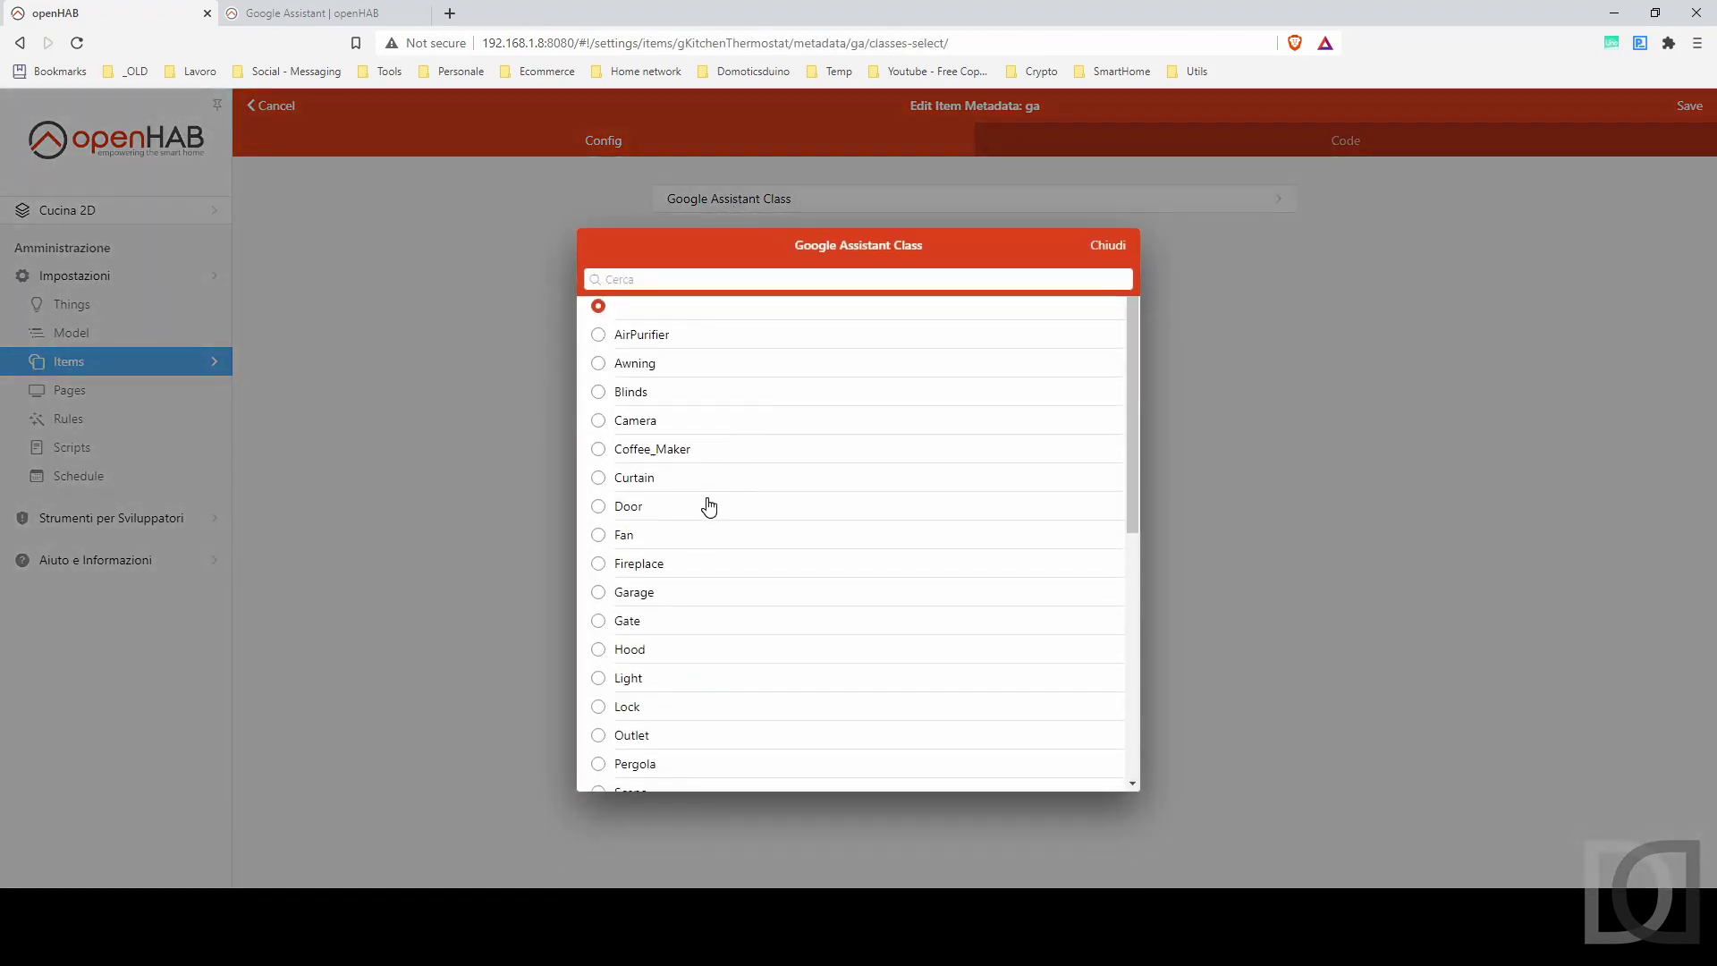
scroll(708, 505, down, 5)
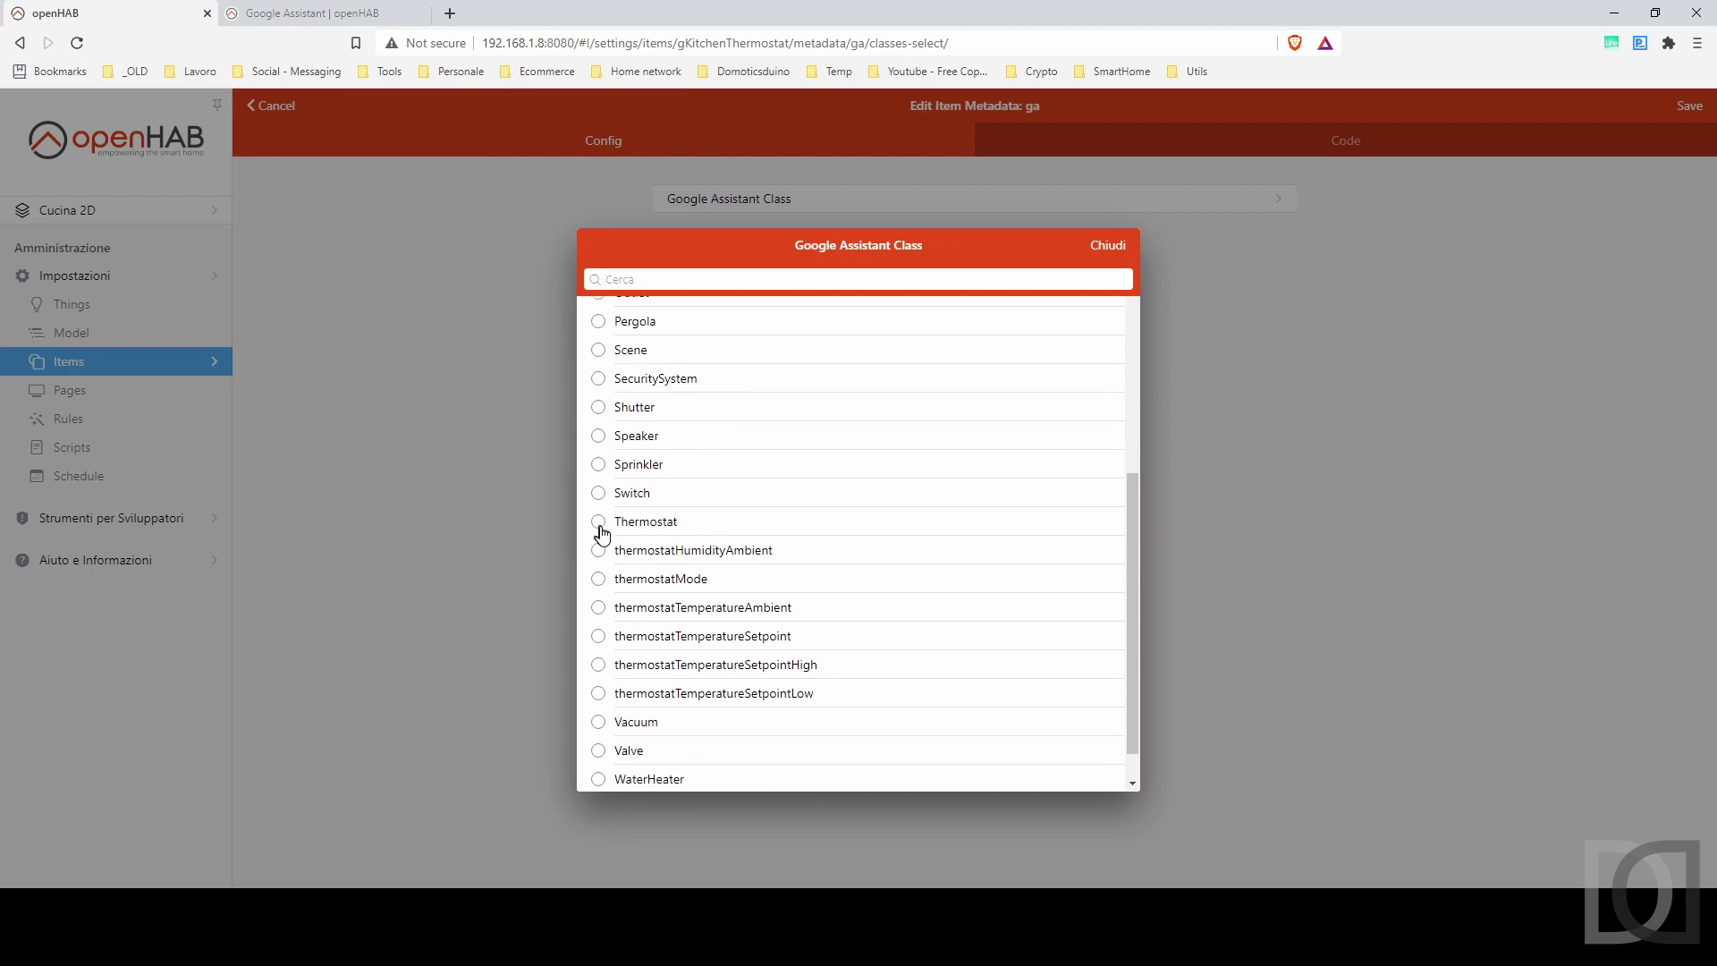
click(598, 522)
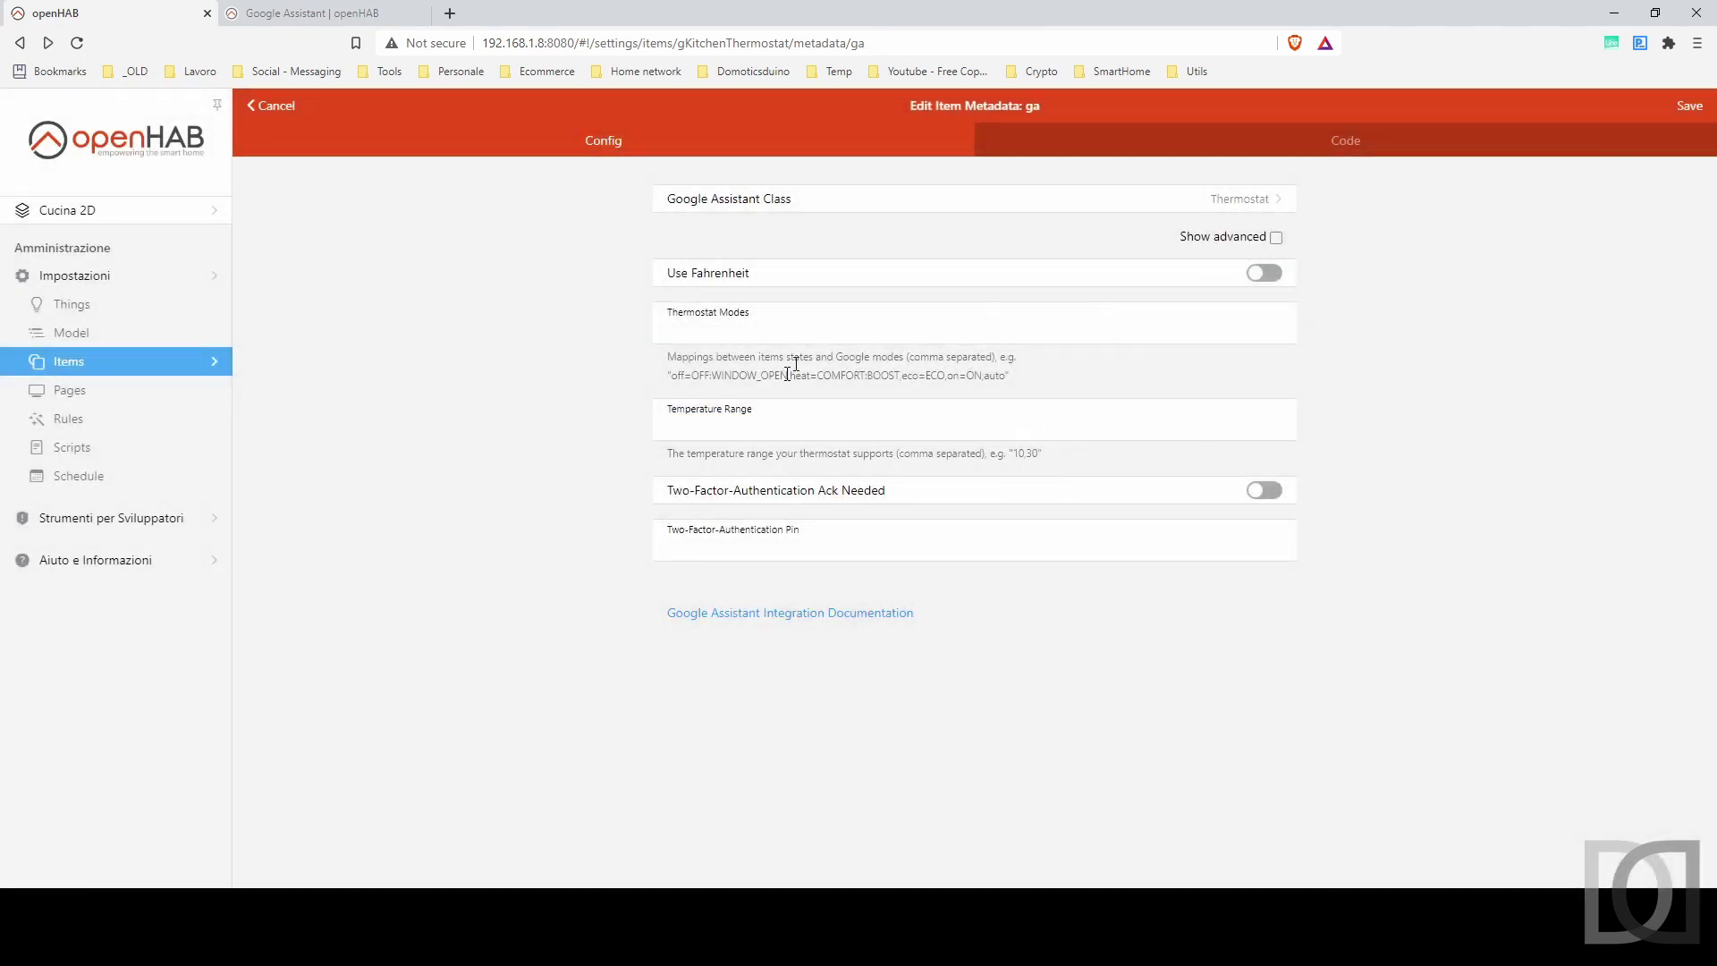
Set the thermostat metadata's temperature range to "5,40", name to "Termostato cucina" and room hint to "Kitchen", and save it.
click(1276, 237)
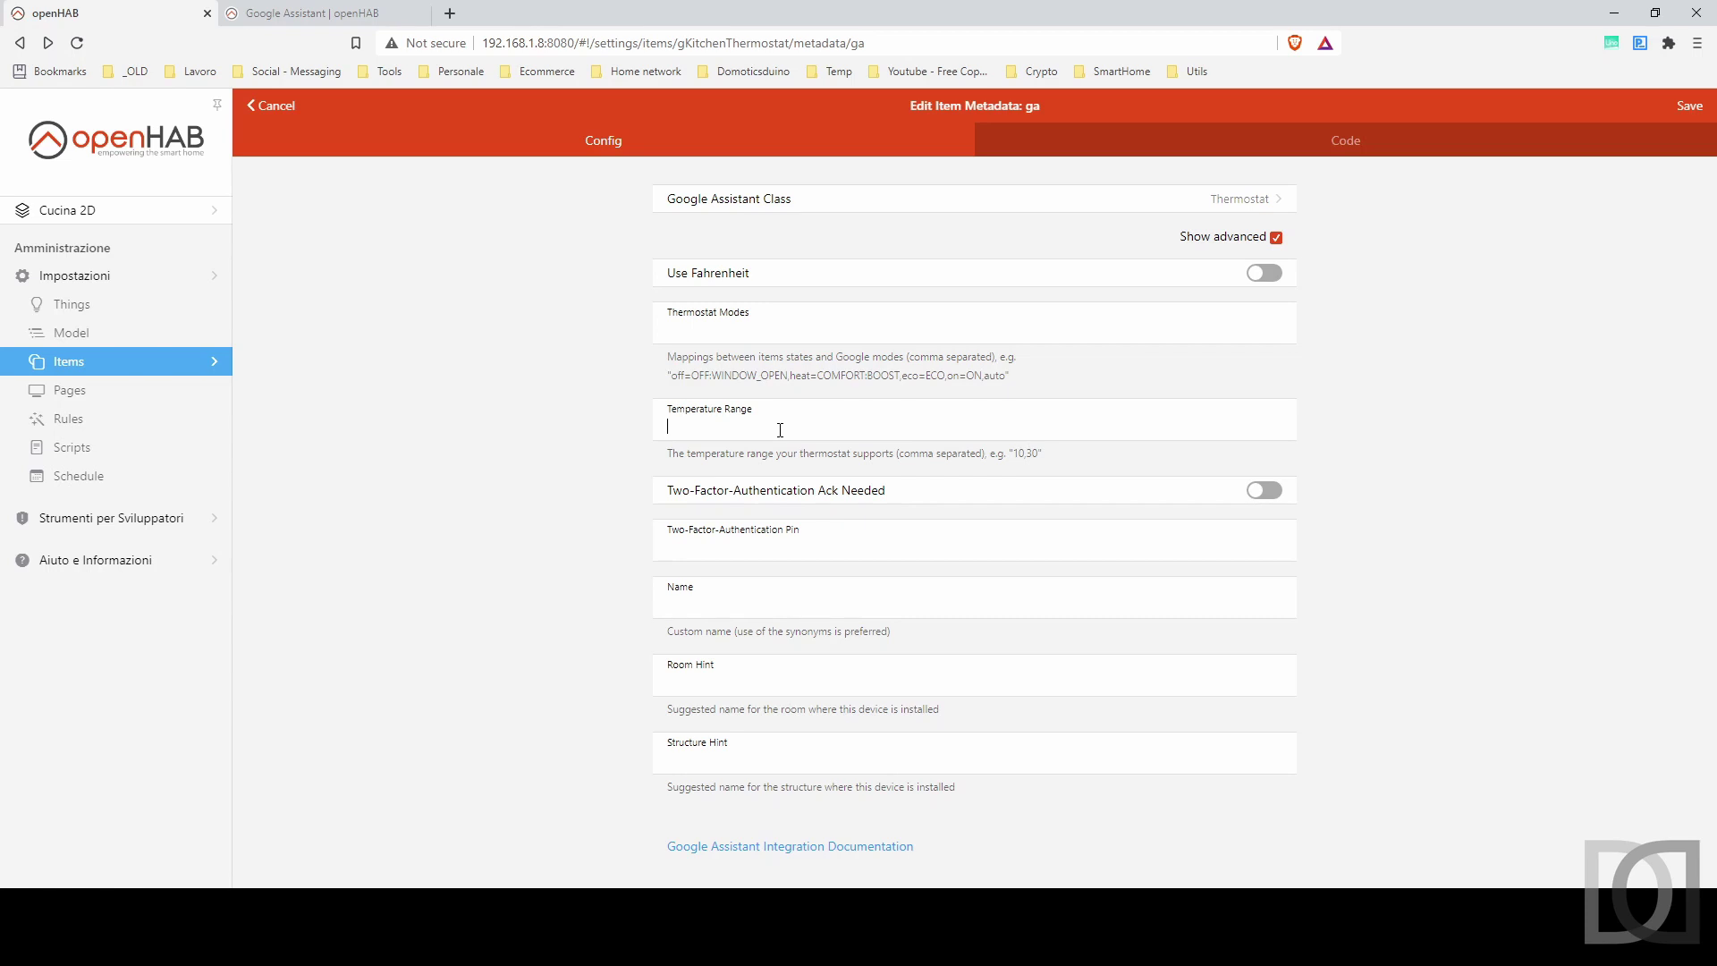
text(5,)
text(40)
text(Termo)
text(stato cucina)
key(Tab)
text(Kitchen)
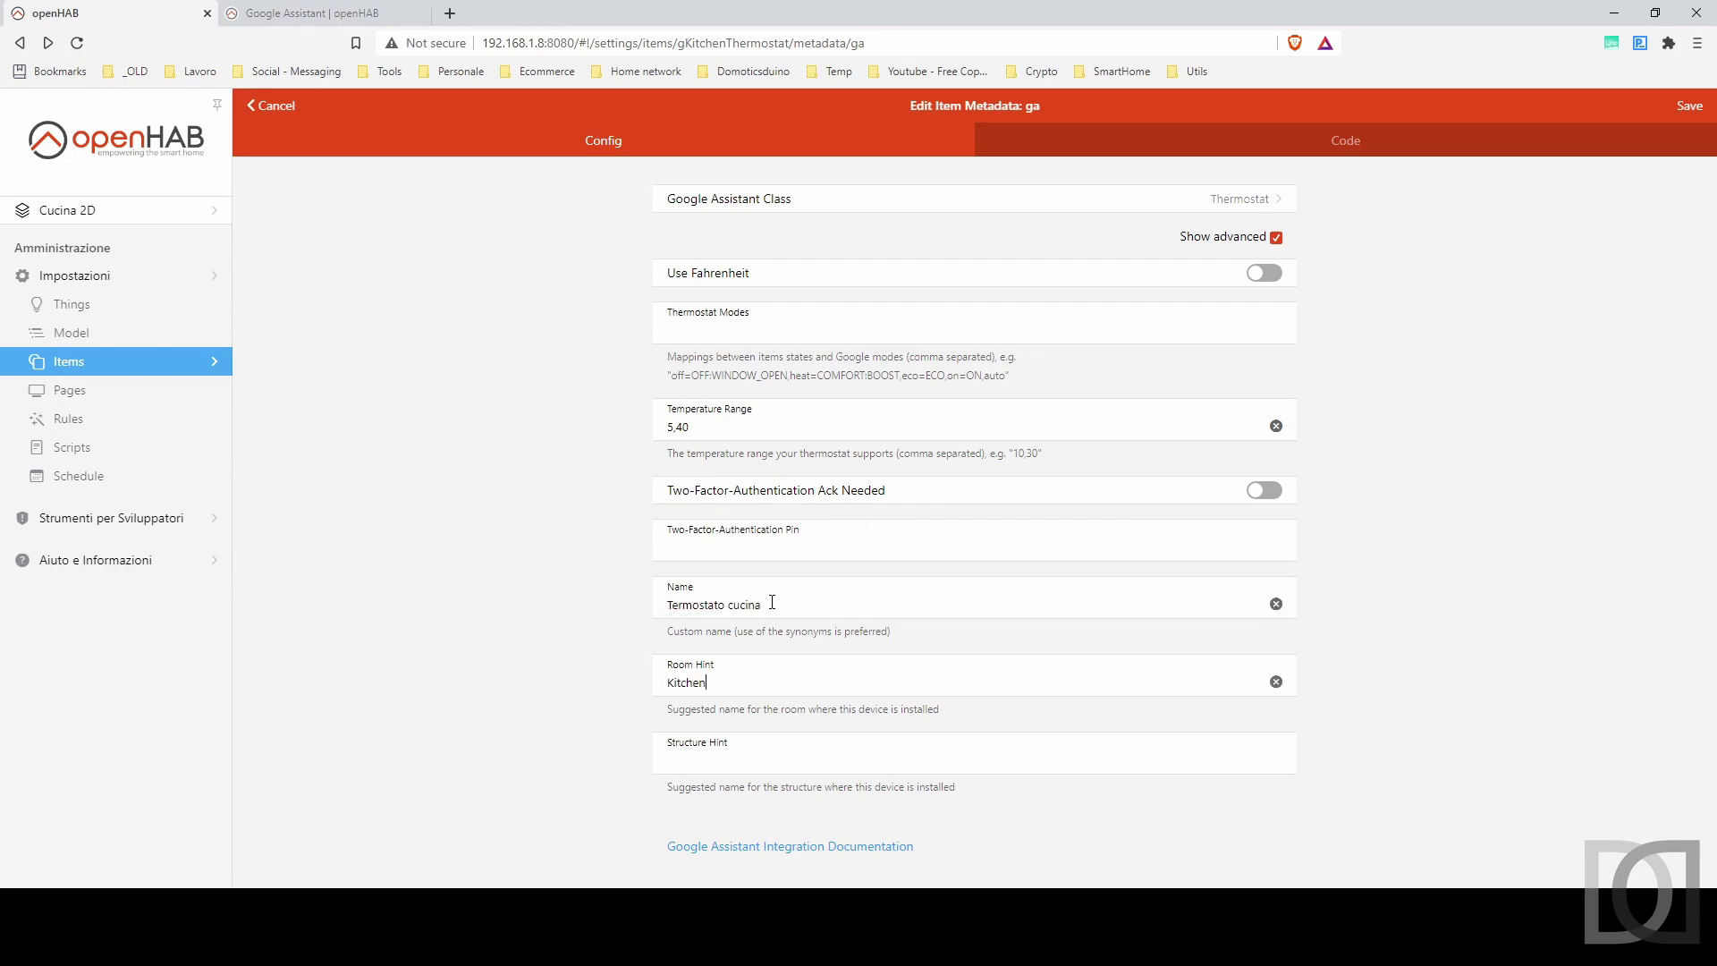
click(1690, 107)
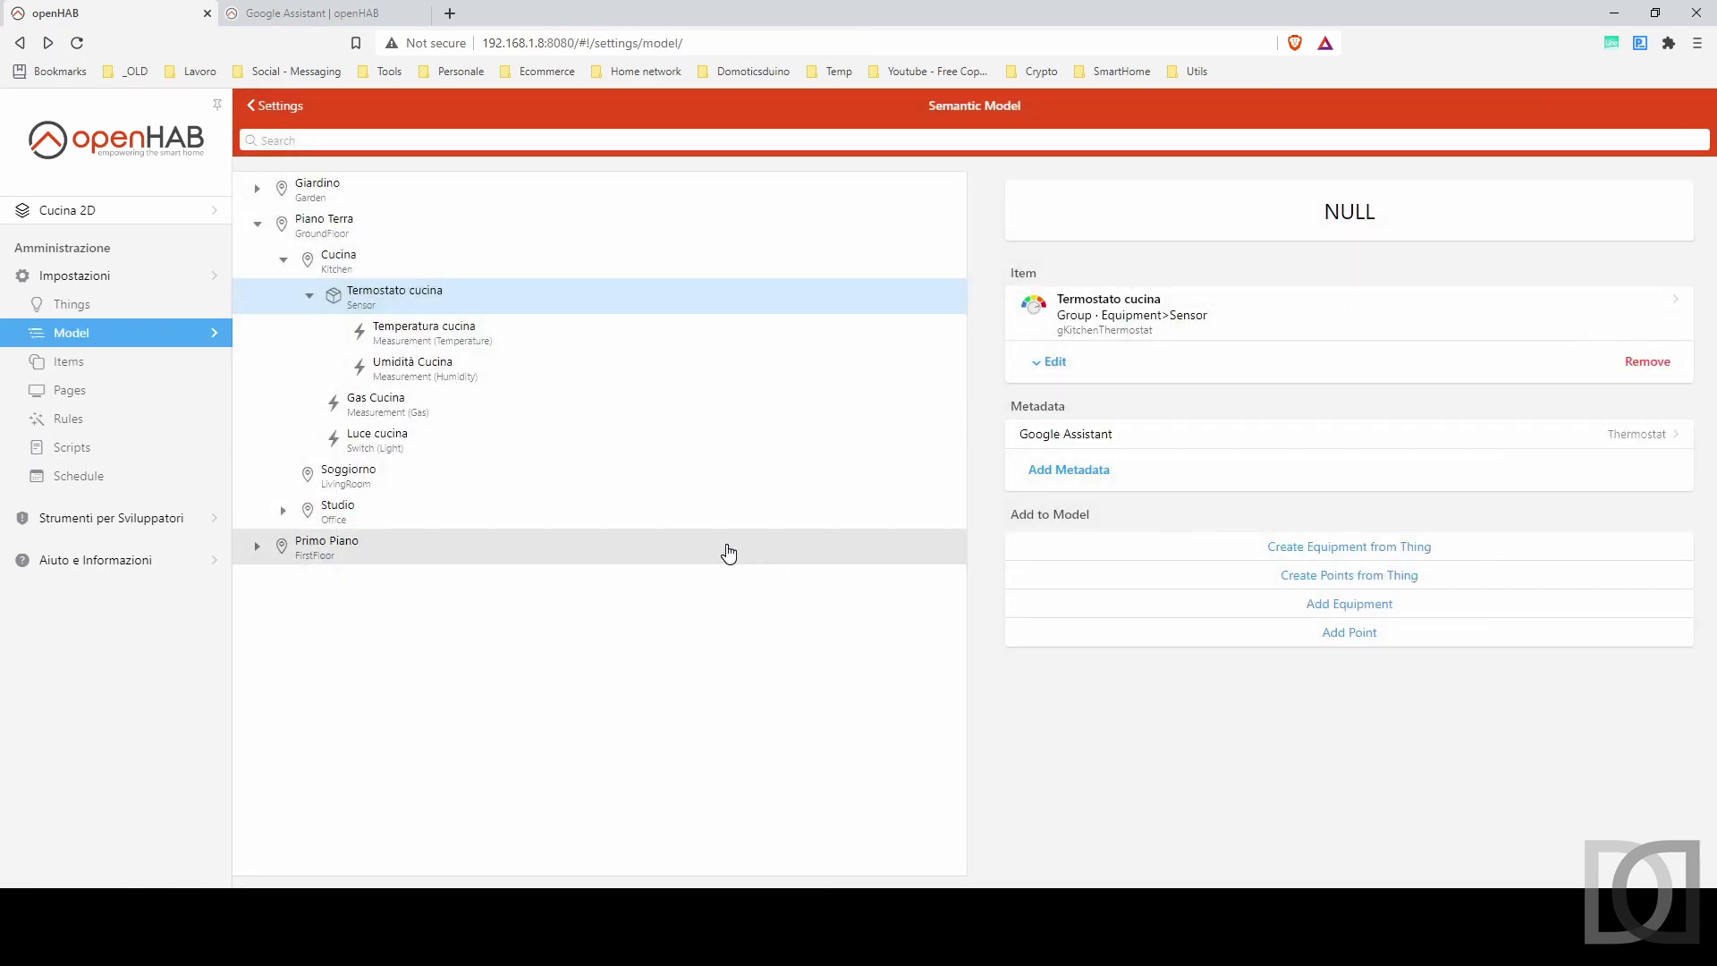
Add Google Assistant metadata to the Temperatura cucina item with the class thermostatTemperatureAmbient.
click(463, 347)
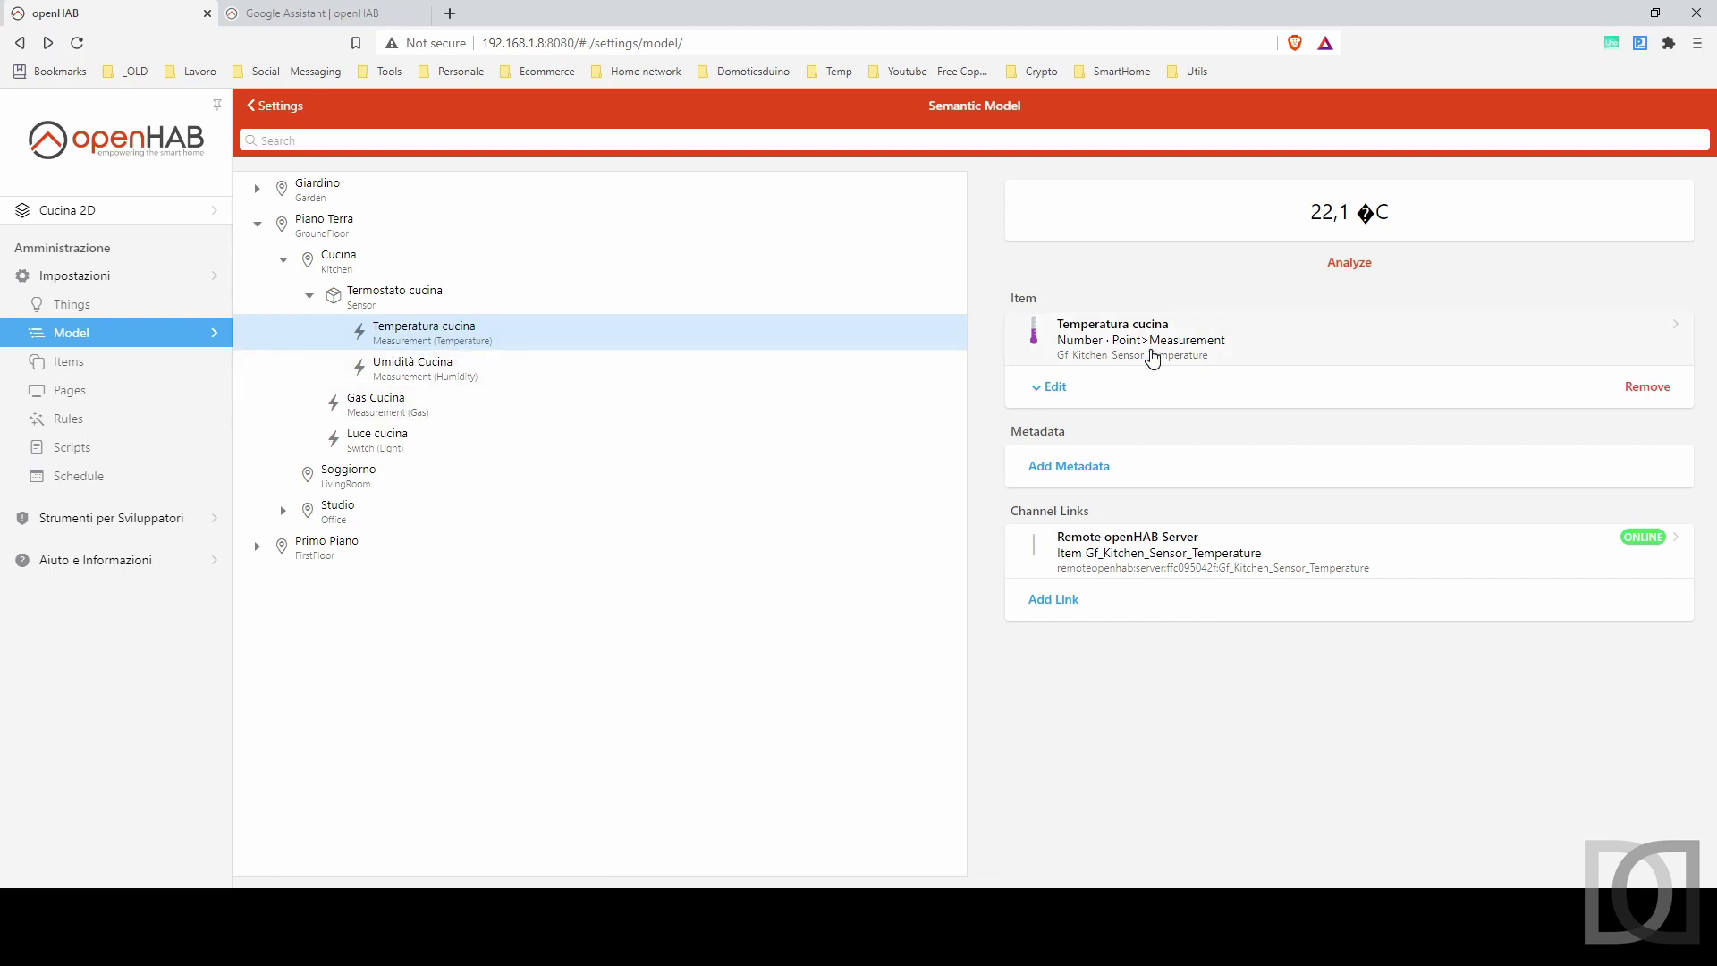
click(1086, 468)
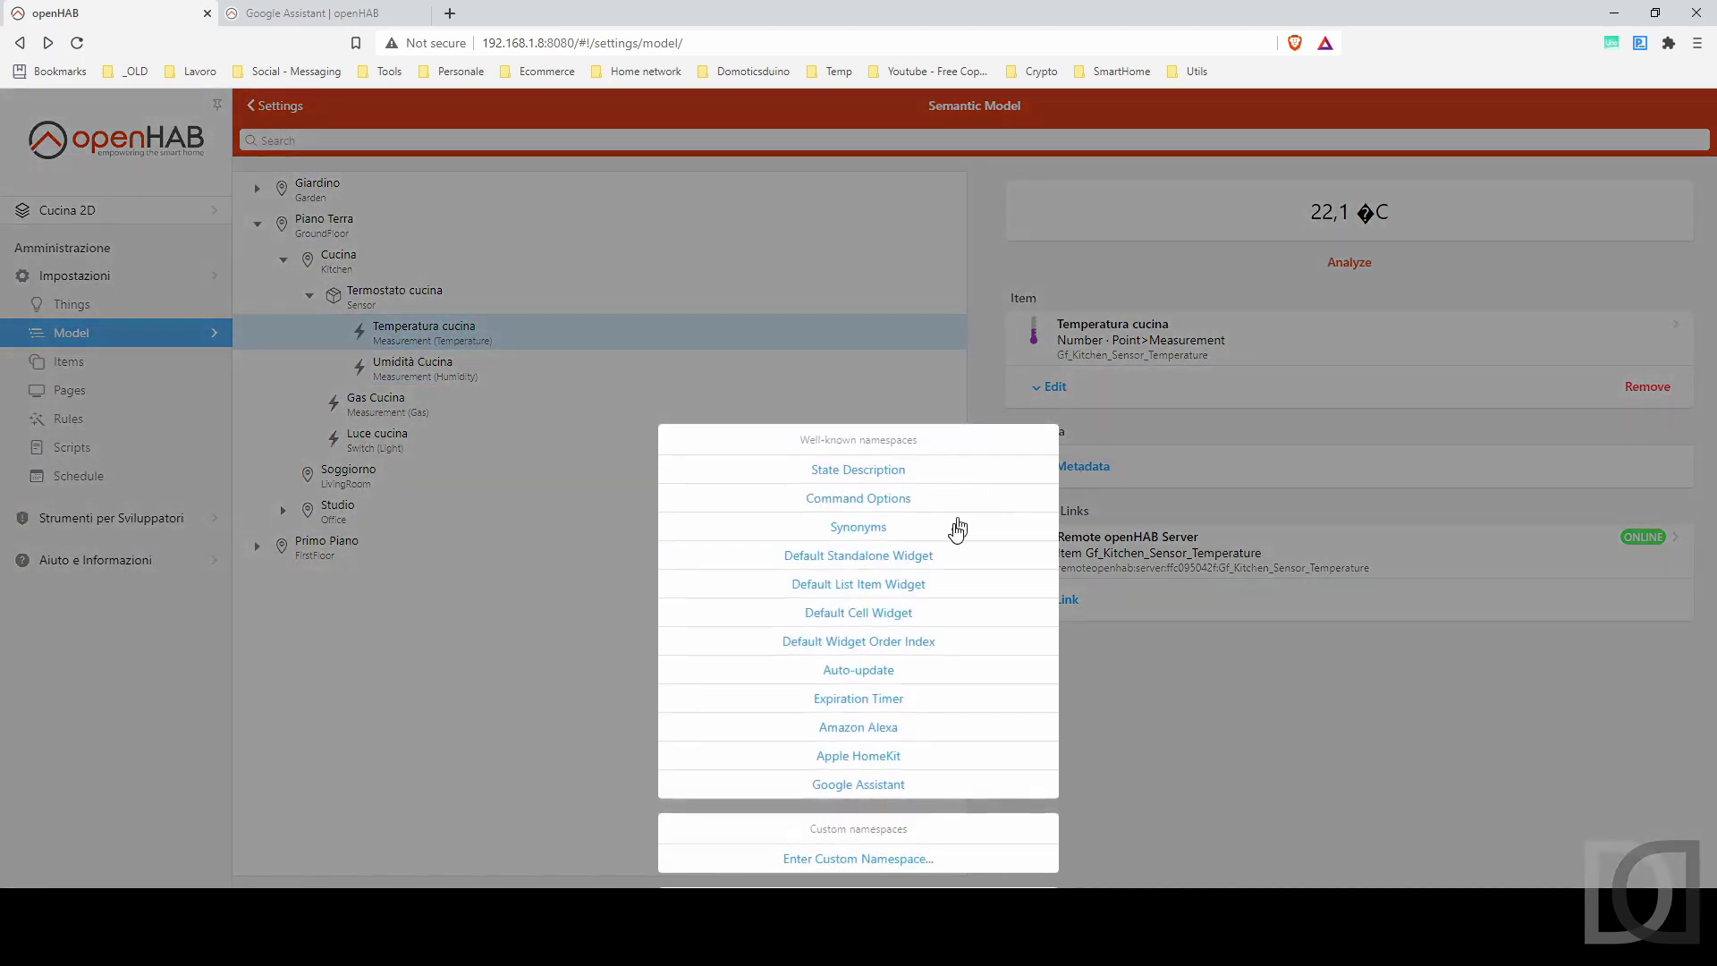
click(886, 795)
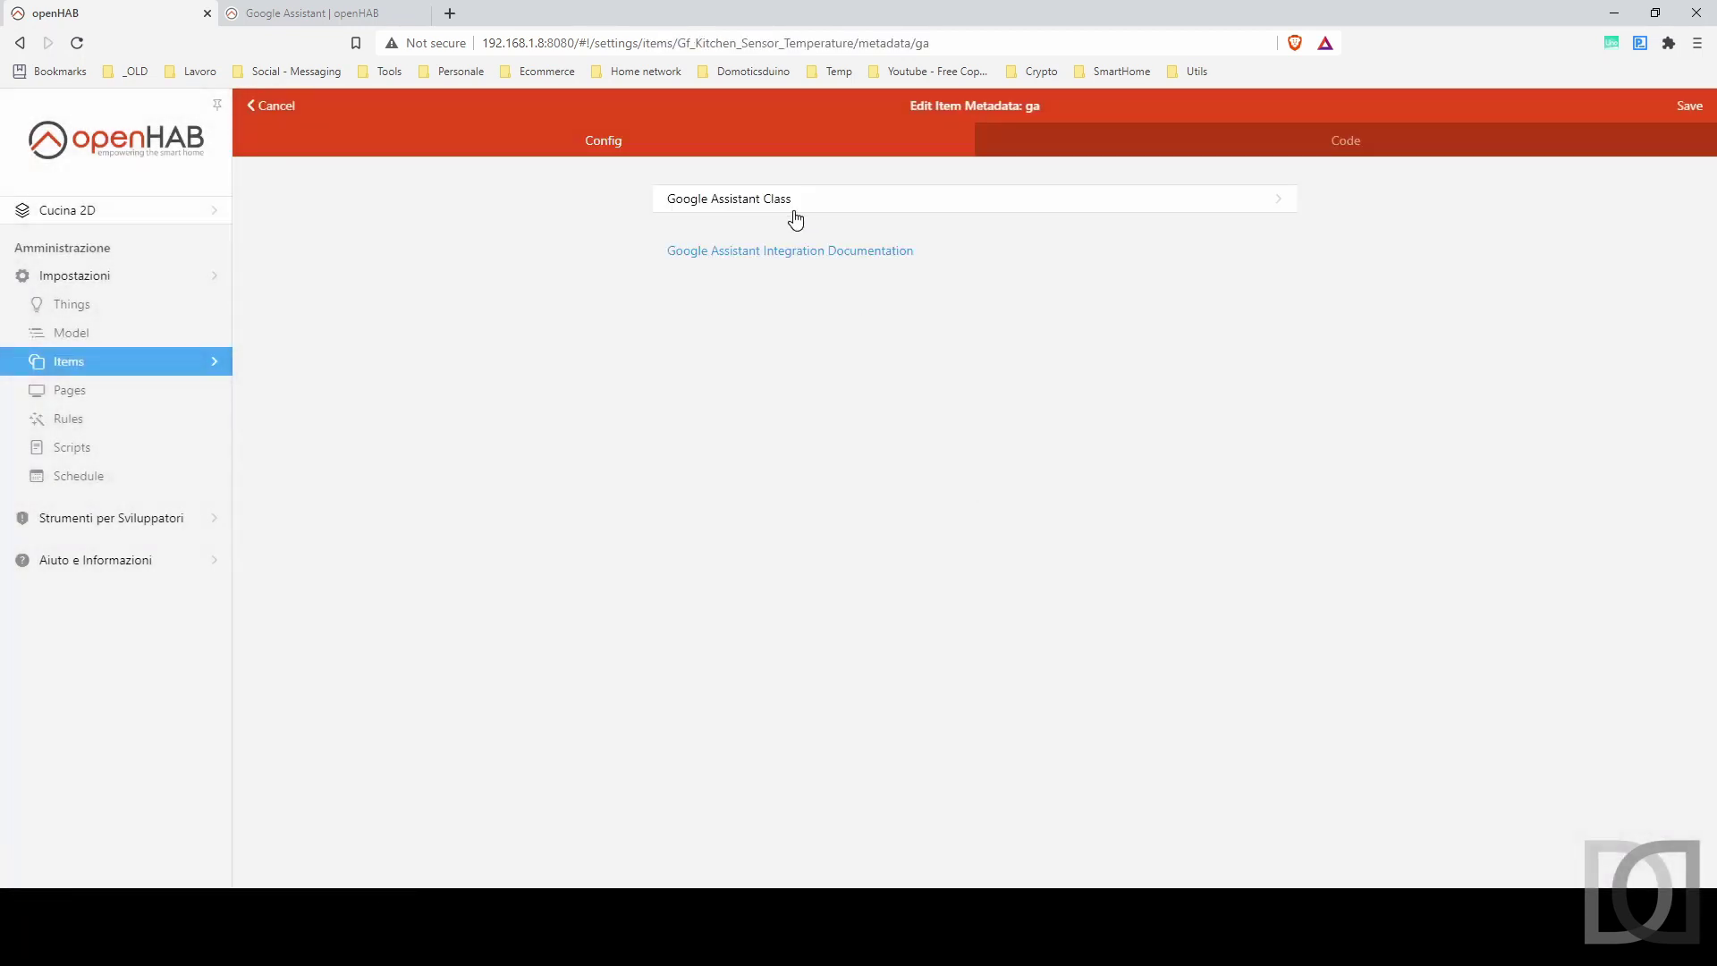
click(789, 209)
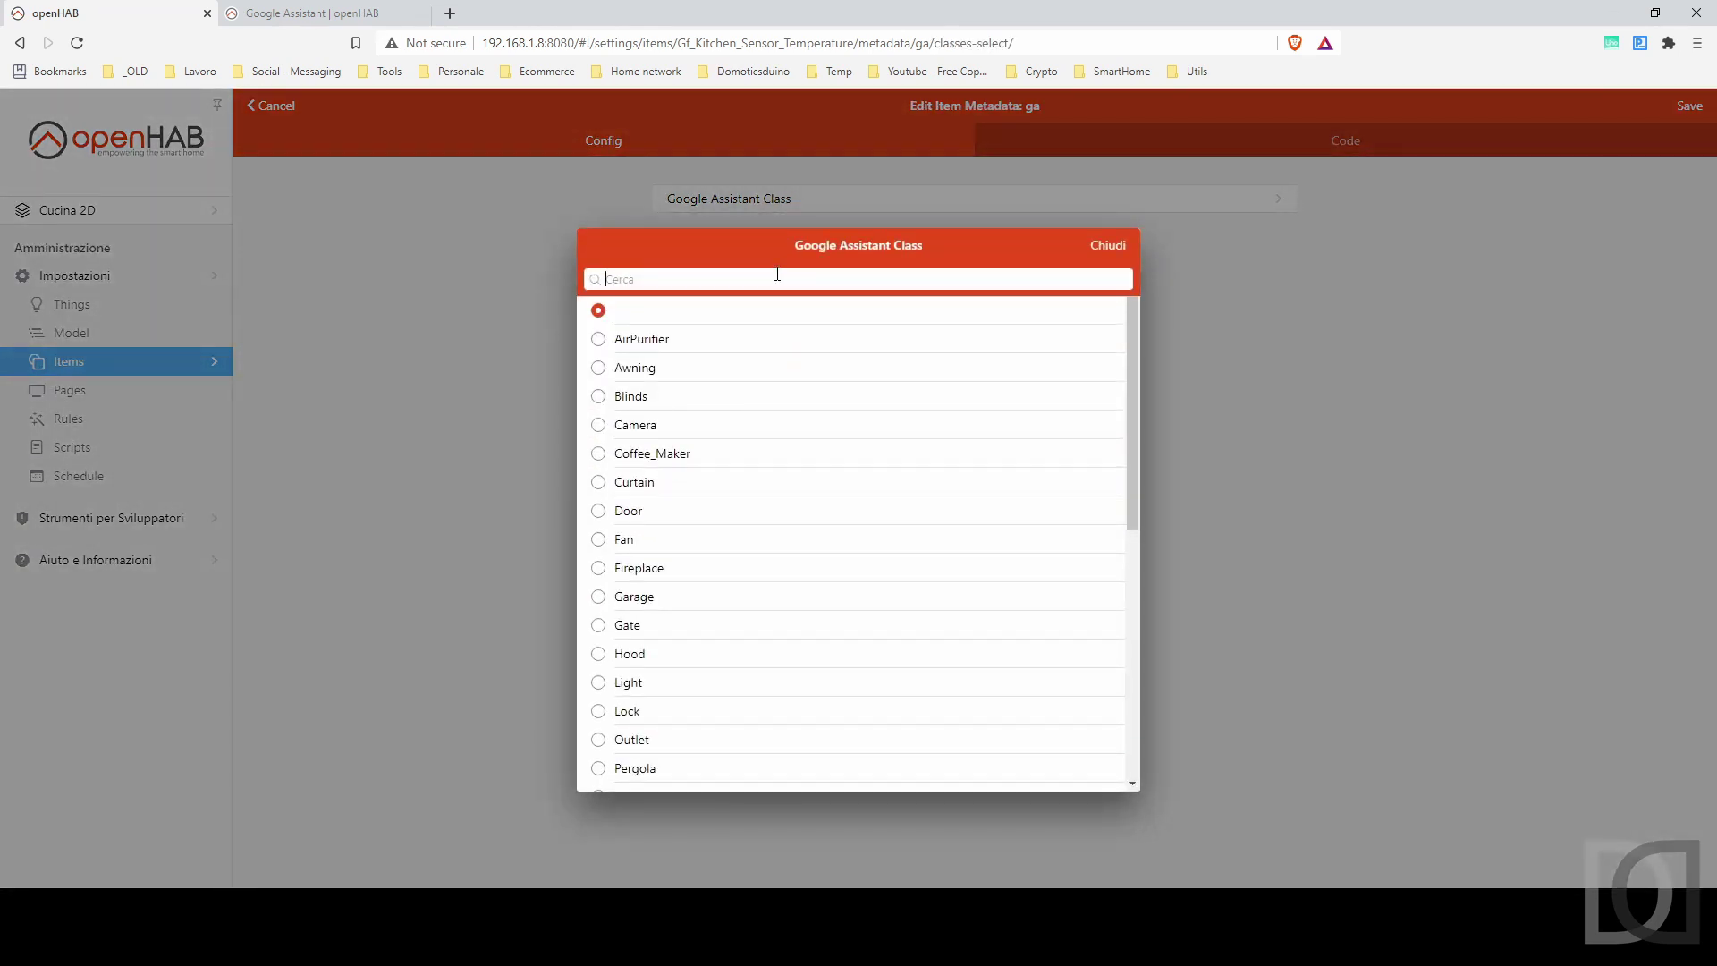
text(the)
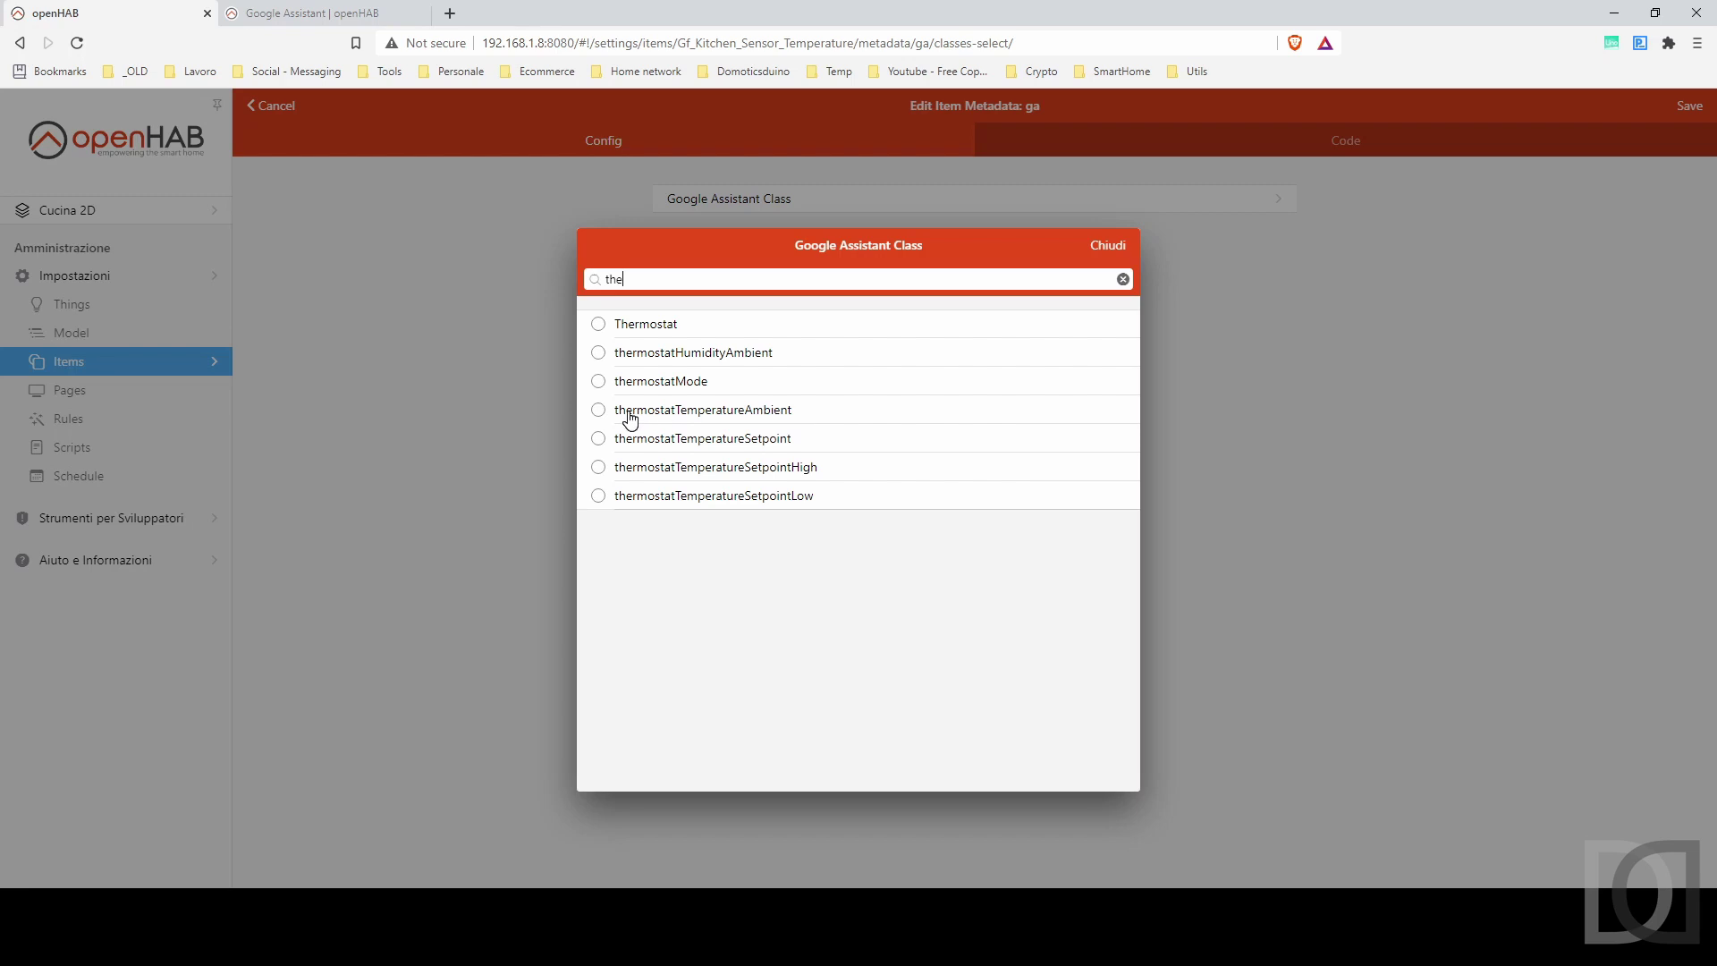
click(630, 422)
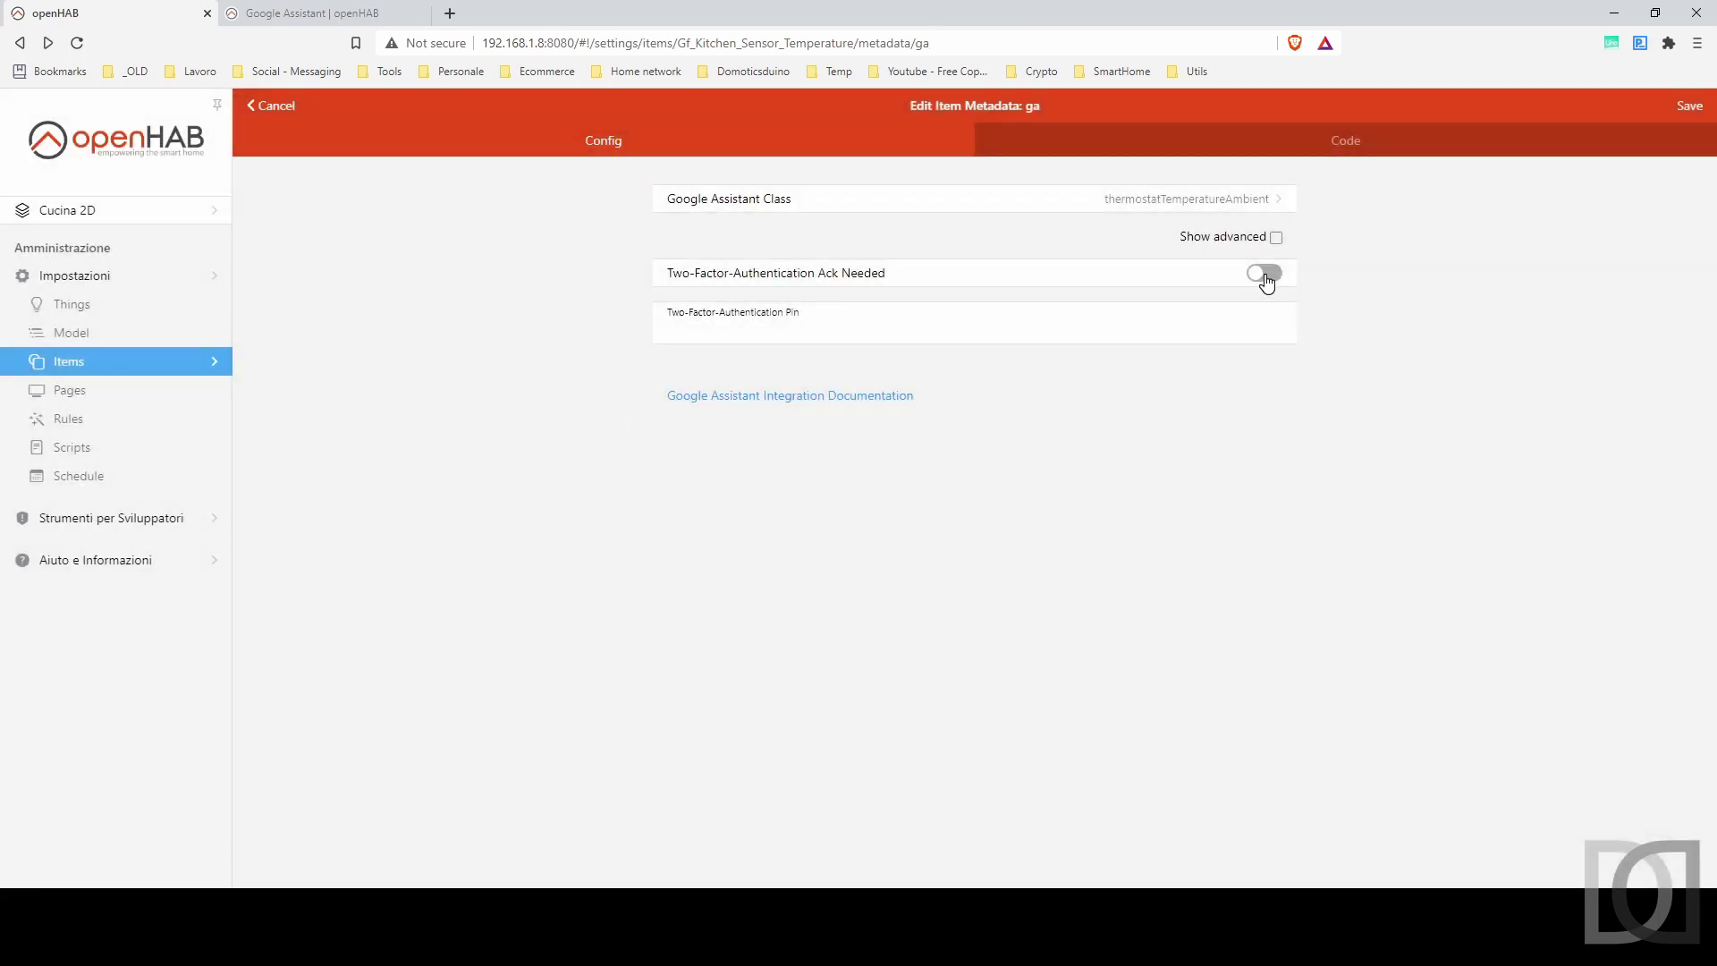
Set the temperature metadata's custom name to "Temperatura cucina" and room hint to "Kitchen", and save it.
click(1276, 237)
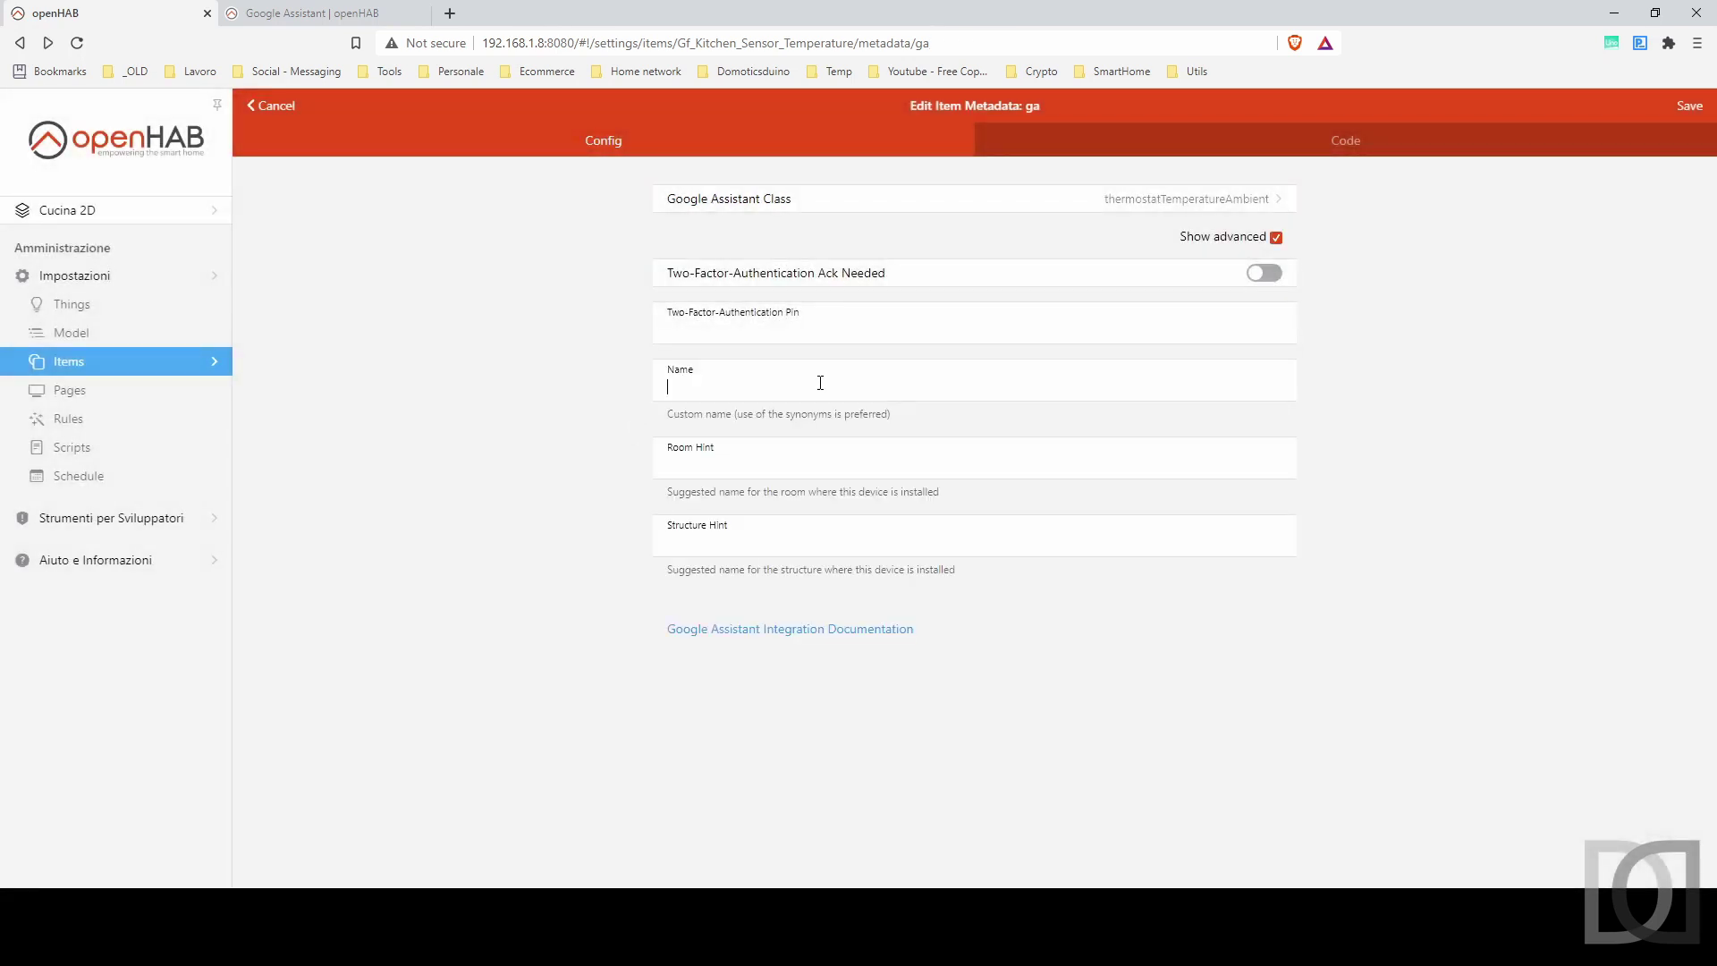
text(Temperatura cucina)
key(Tab)
text(Kitchen)
click(1690, 106)
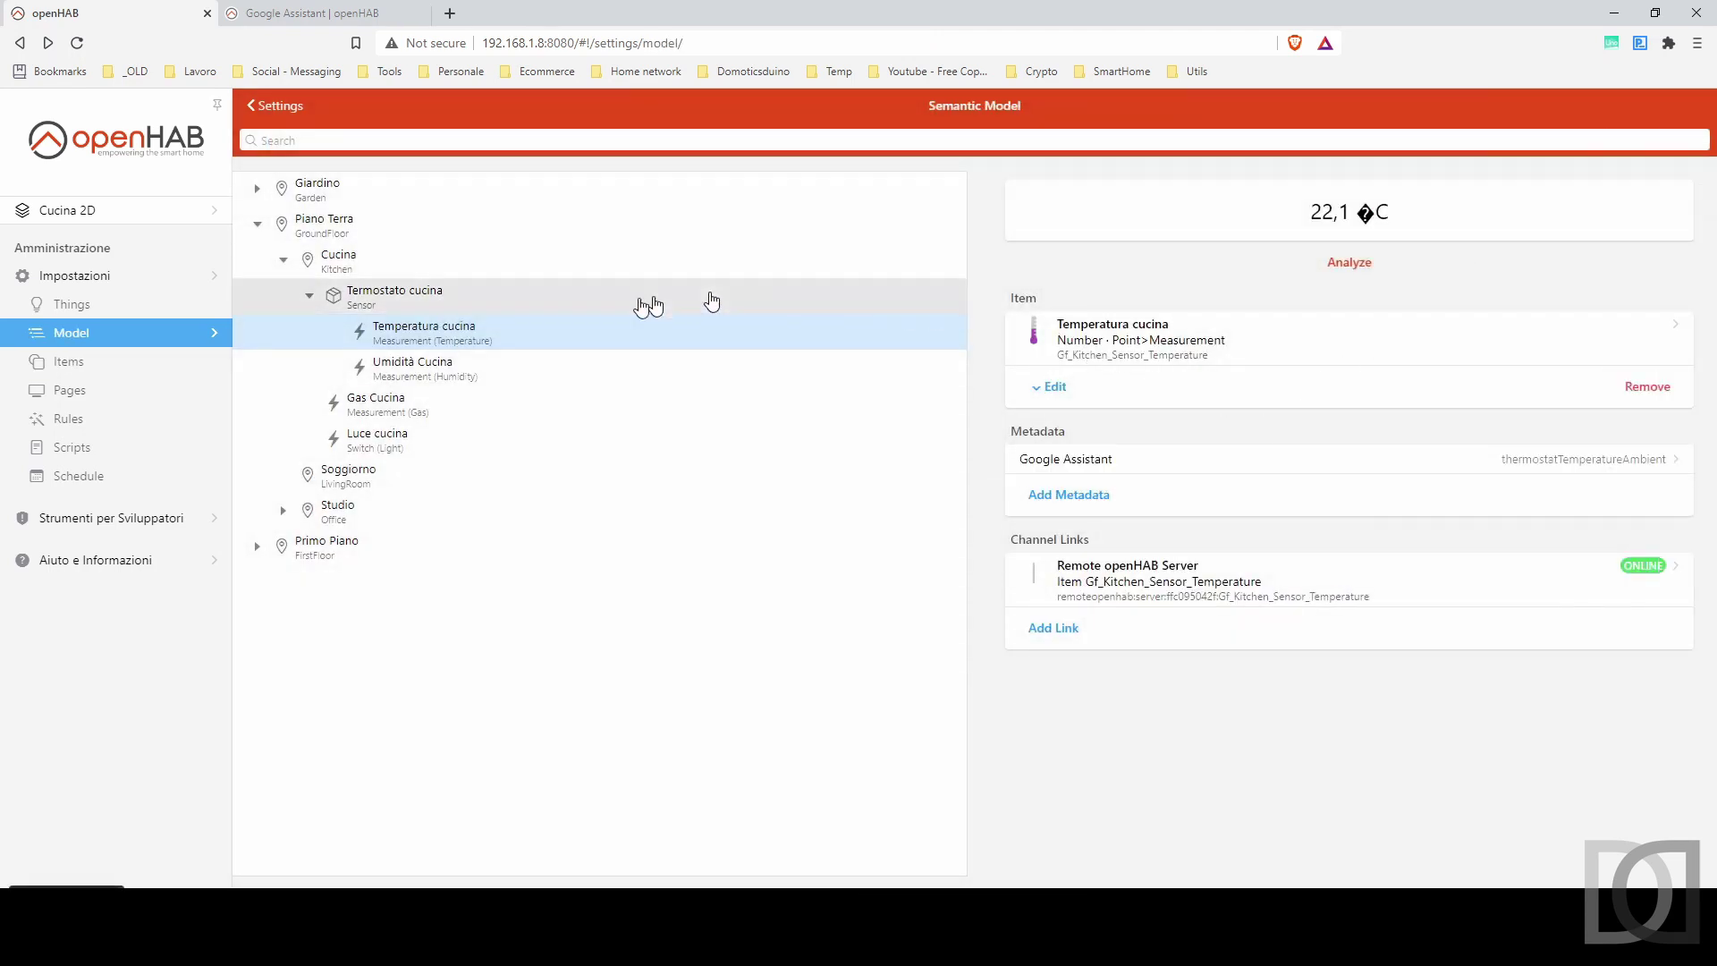
Add Google Assistant metadata to the Umidità Cucina item with the class thermostatHumidityAmbient.
click(458, 371)
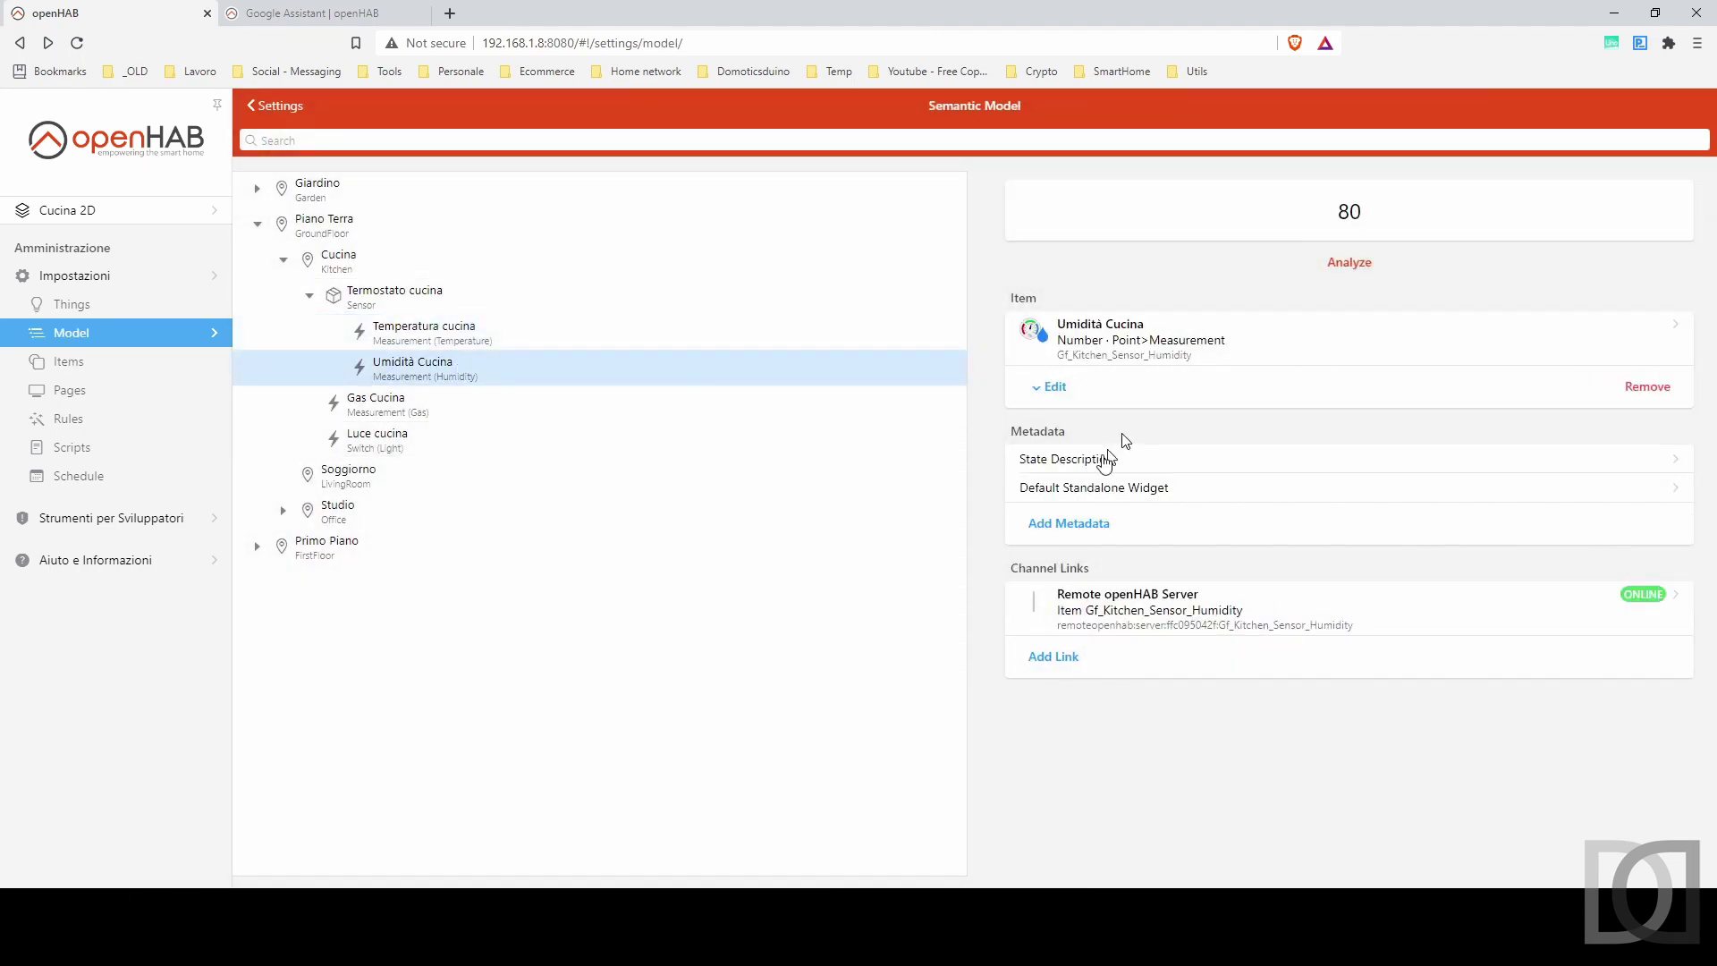
click(1065, 520)
click(888, 784)
click(766, 280)
text(ther)
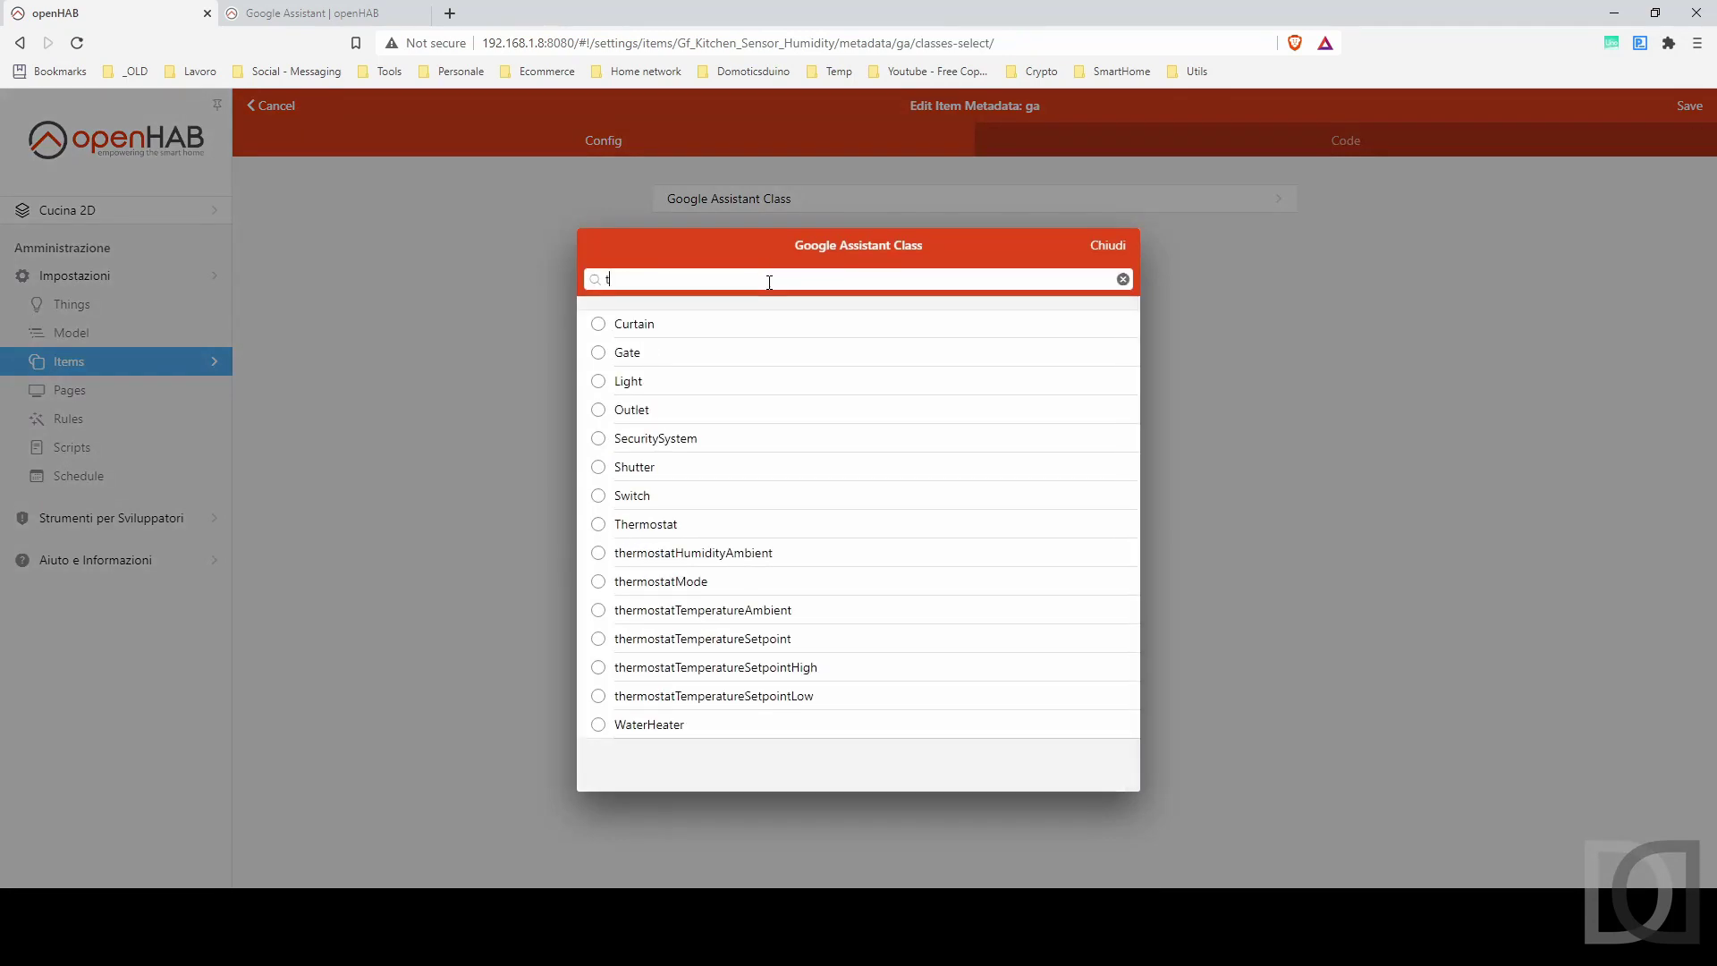
click(715, 352)
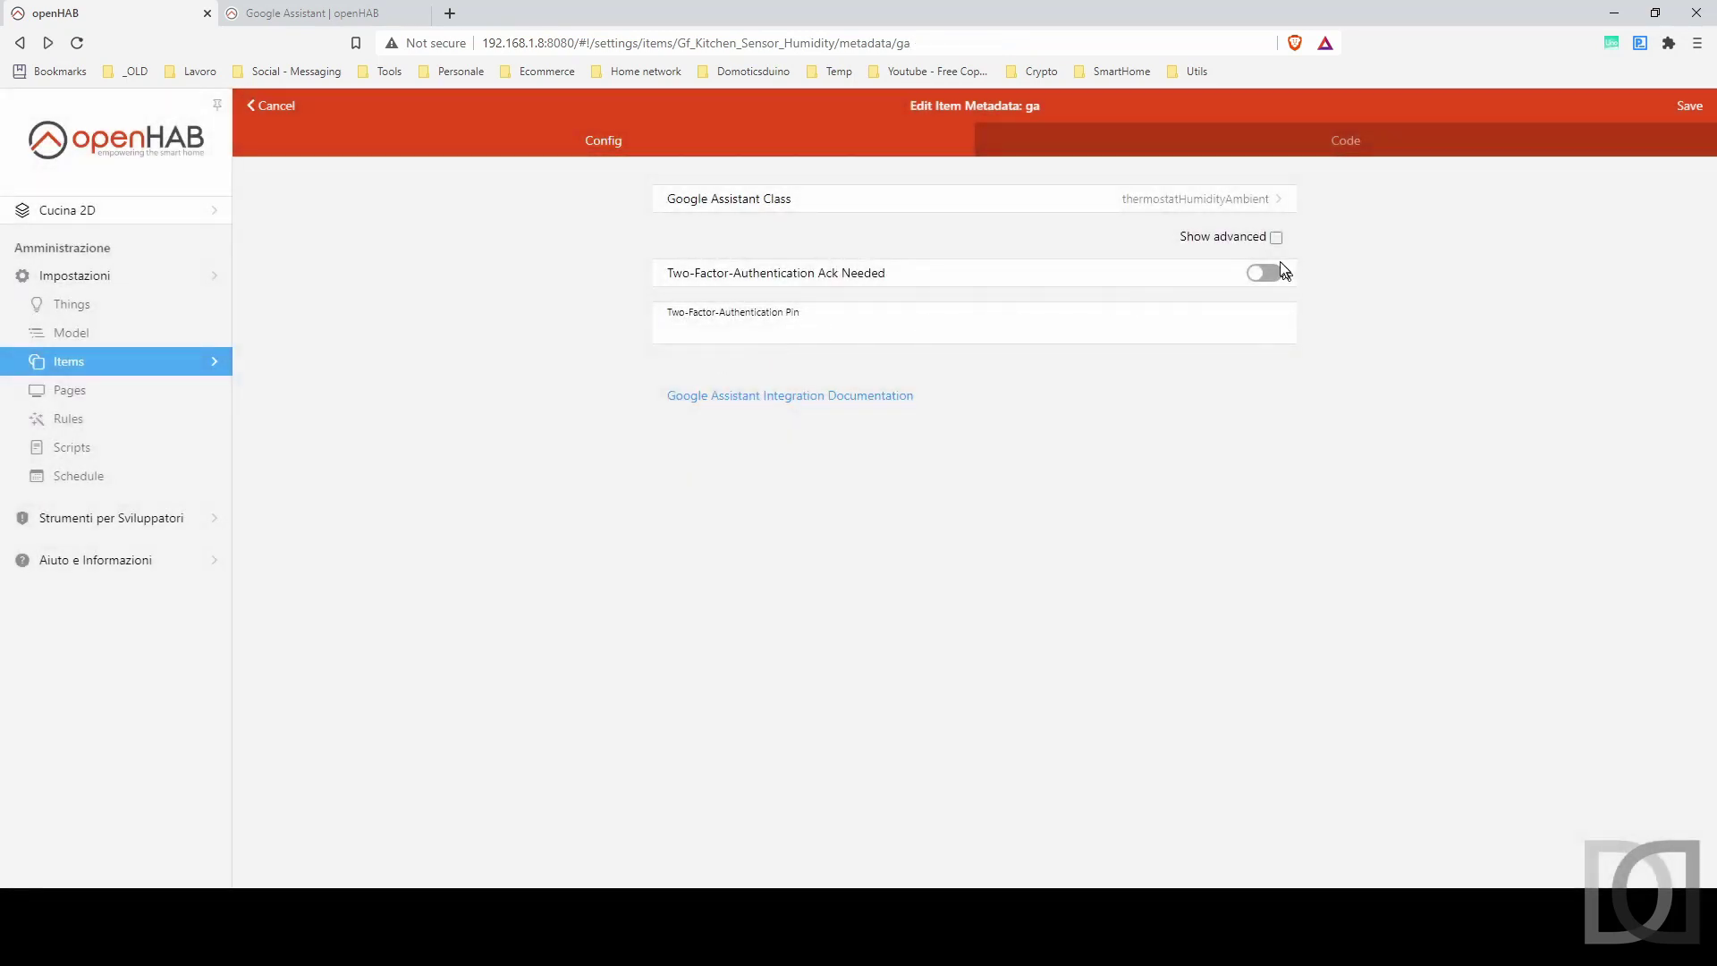
Set the humidity metadata's custom name to "Umidità cucina" and room hint to "Kitchen", and save it.
click(1276, 237)
click(832, 385)
text(Umidità )
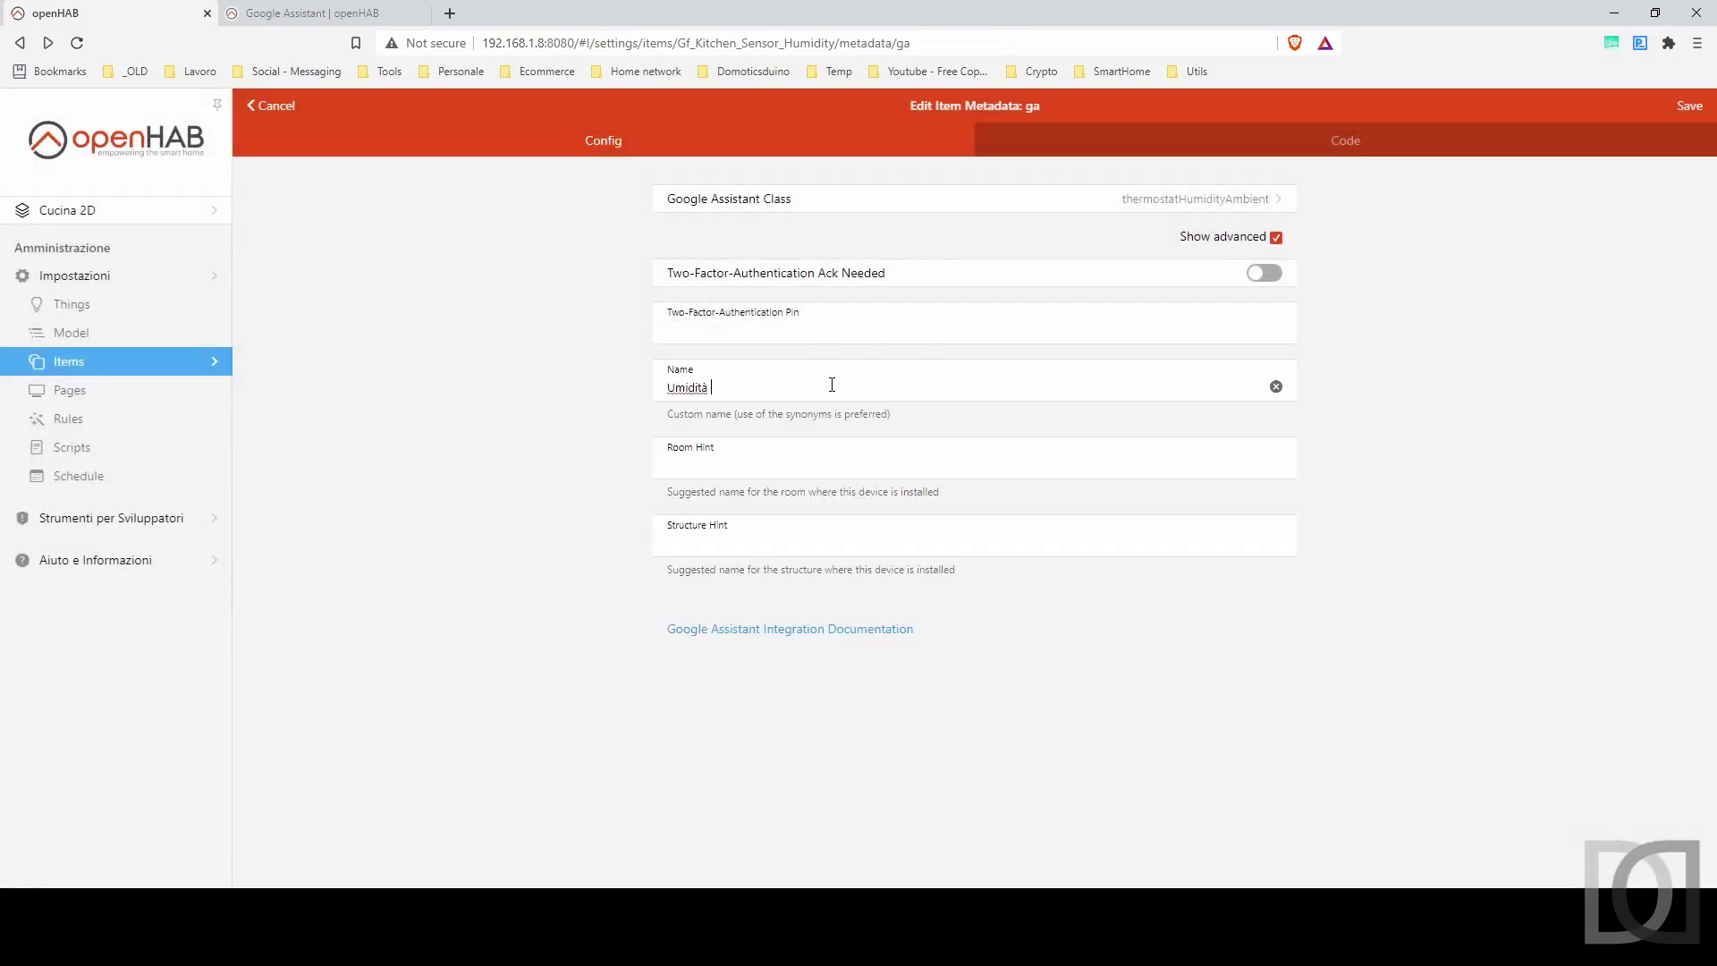
text(tucina)
key(Tab)
text(Kitchen)
click(1691, 109)
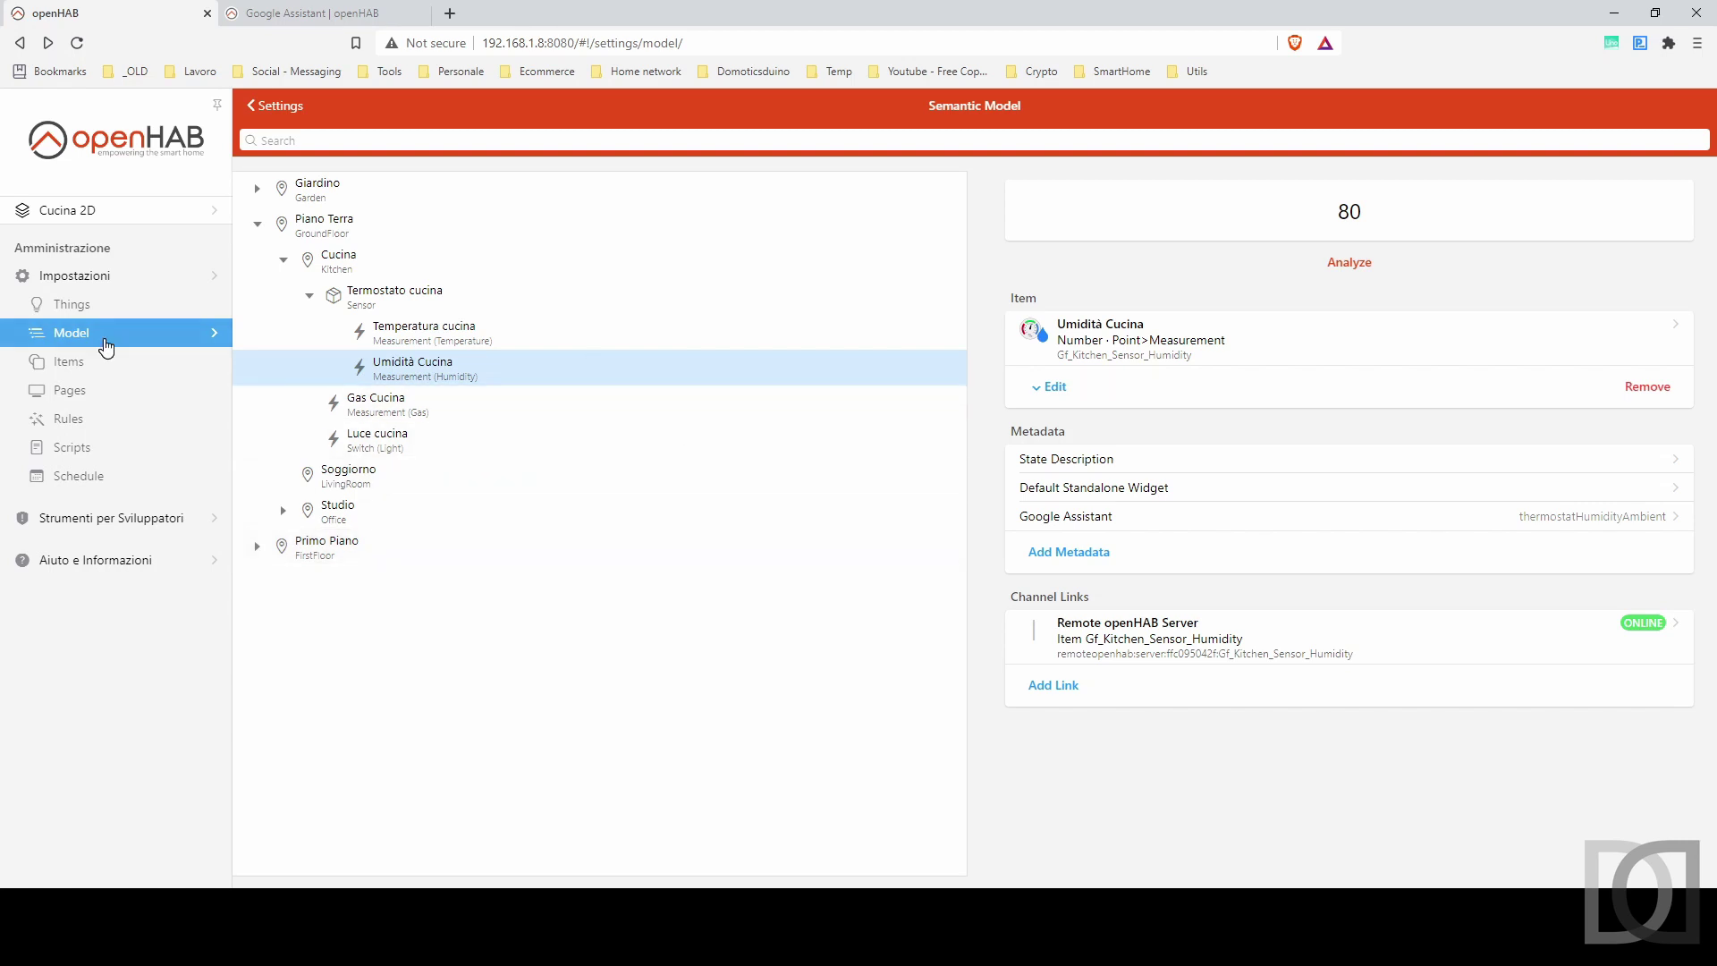
Open the Test Sitemap page and remove its BLU, ROSSO, VERDE and Attiva Antifurto switches.
click(96, 394)
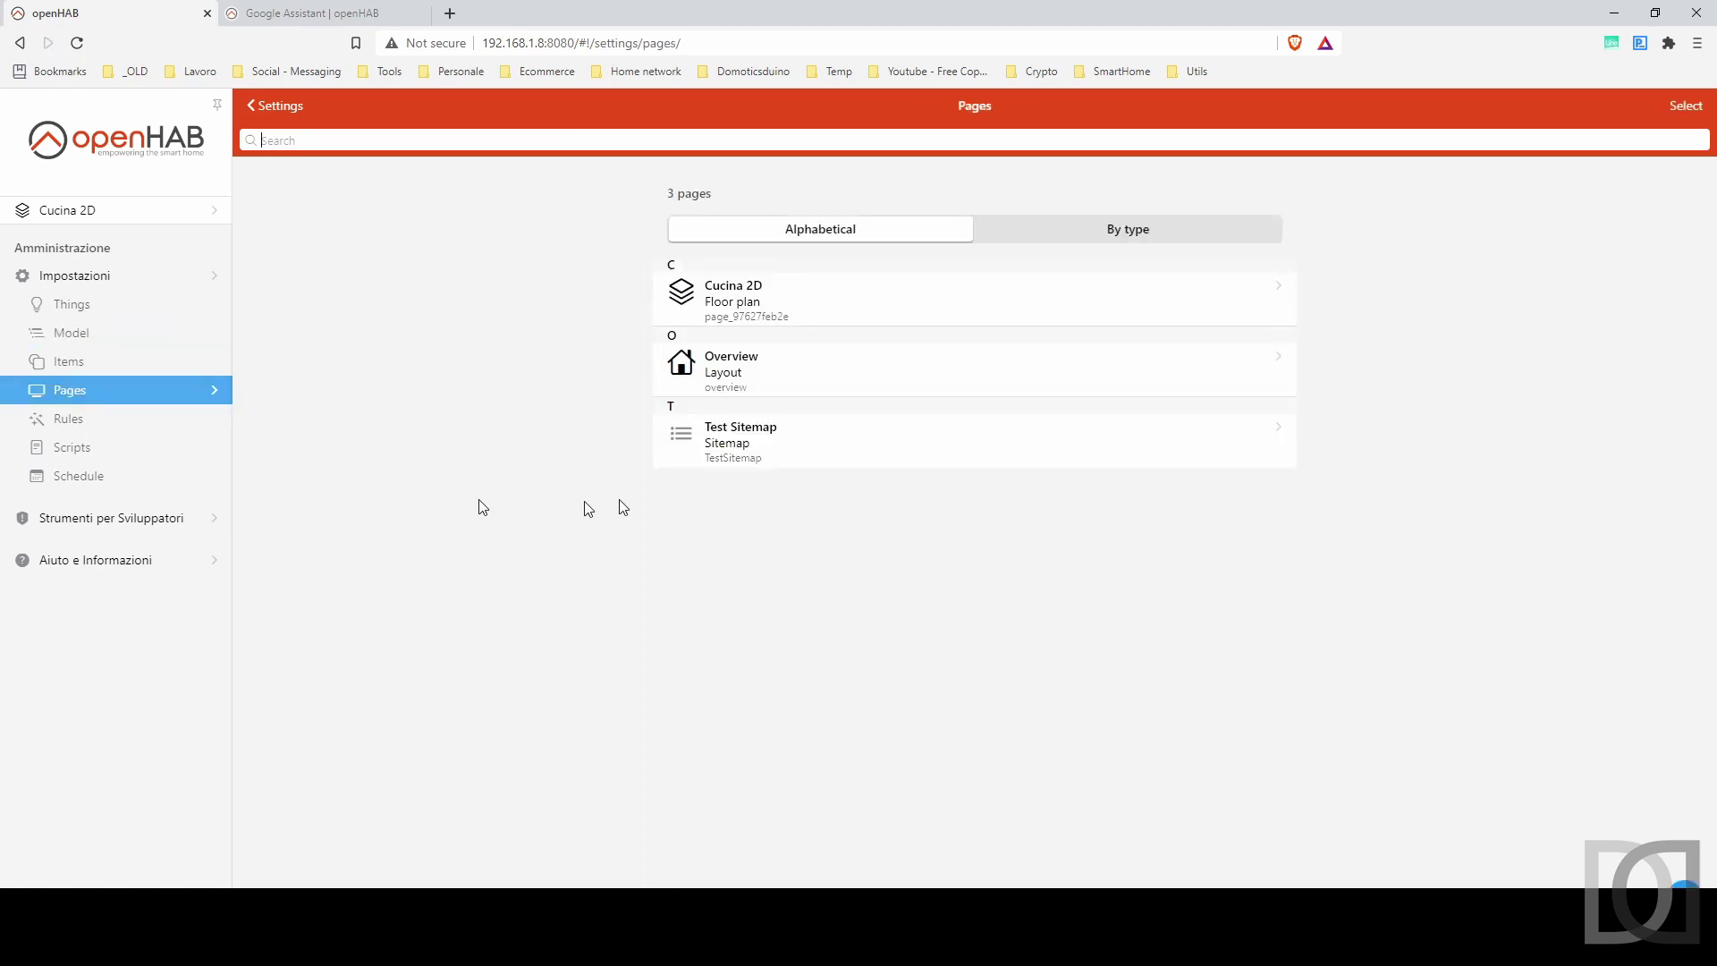
click(734, 454)
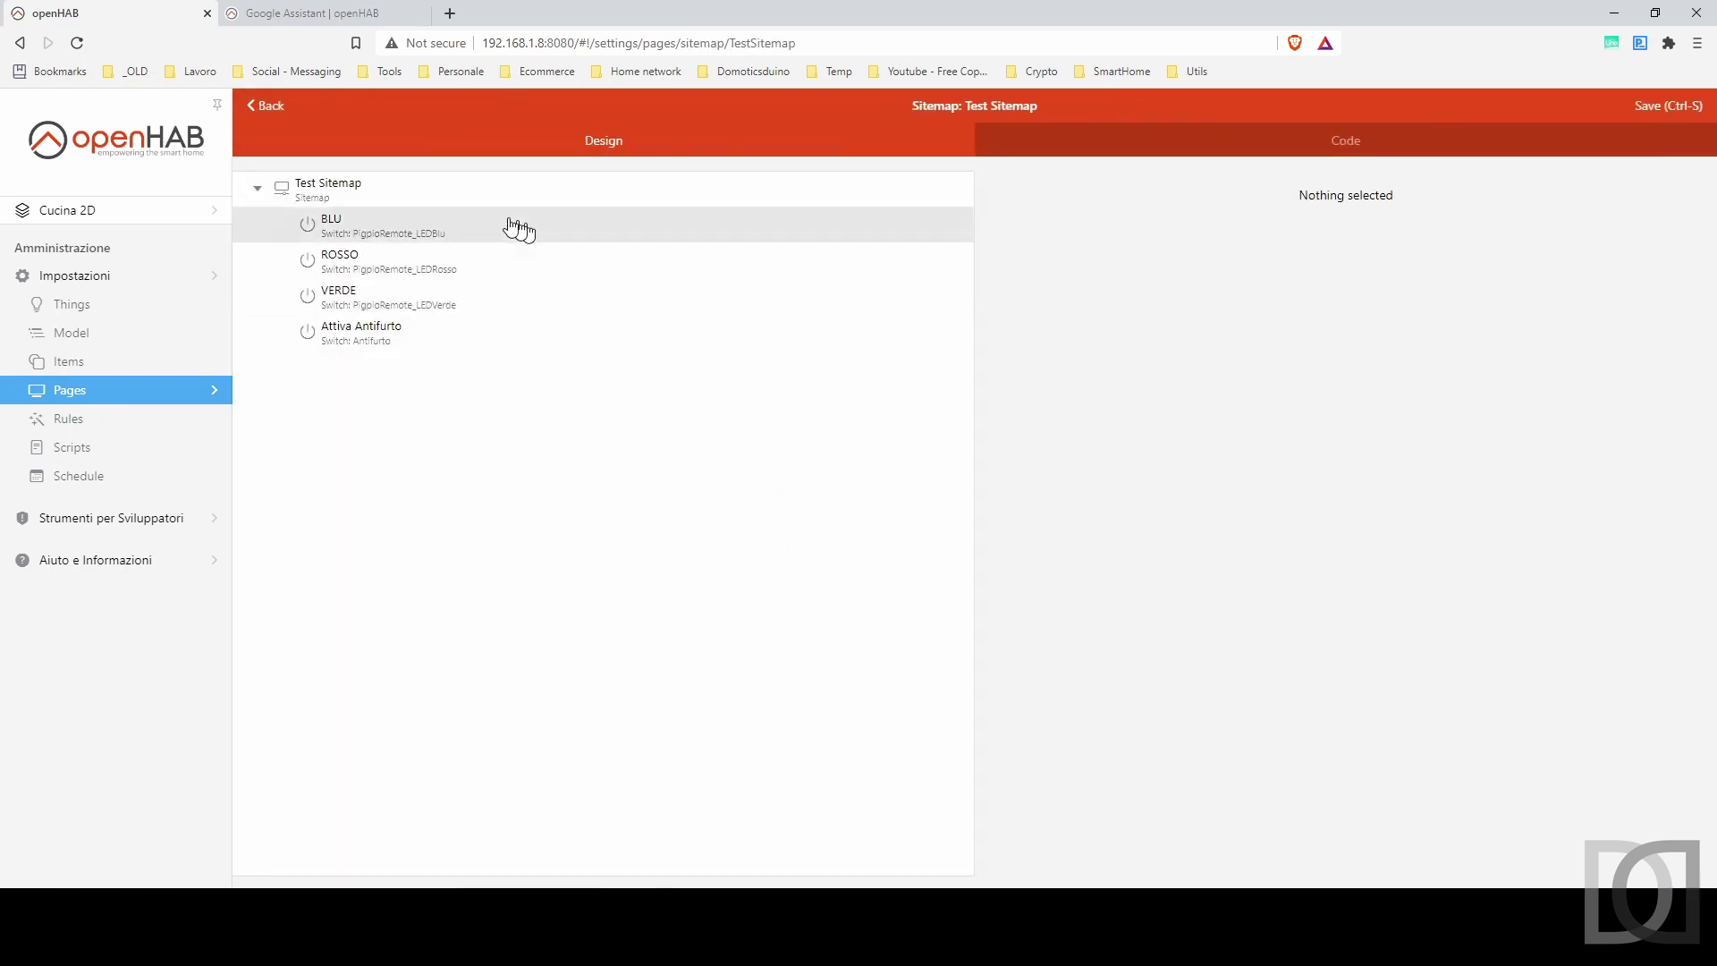
click(425, 199)
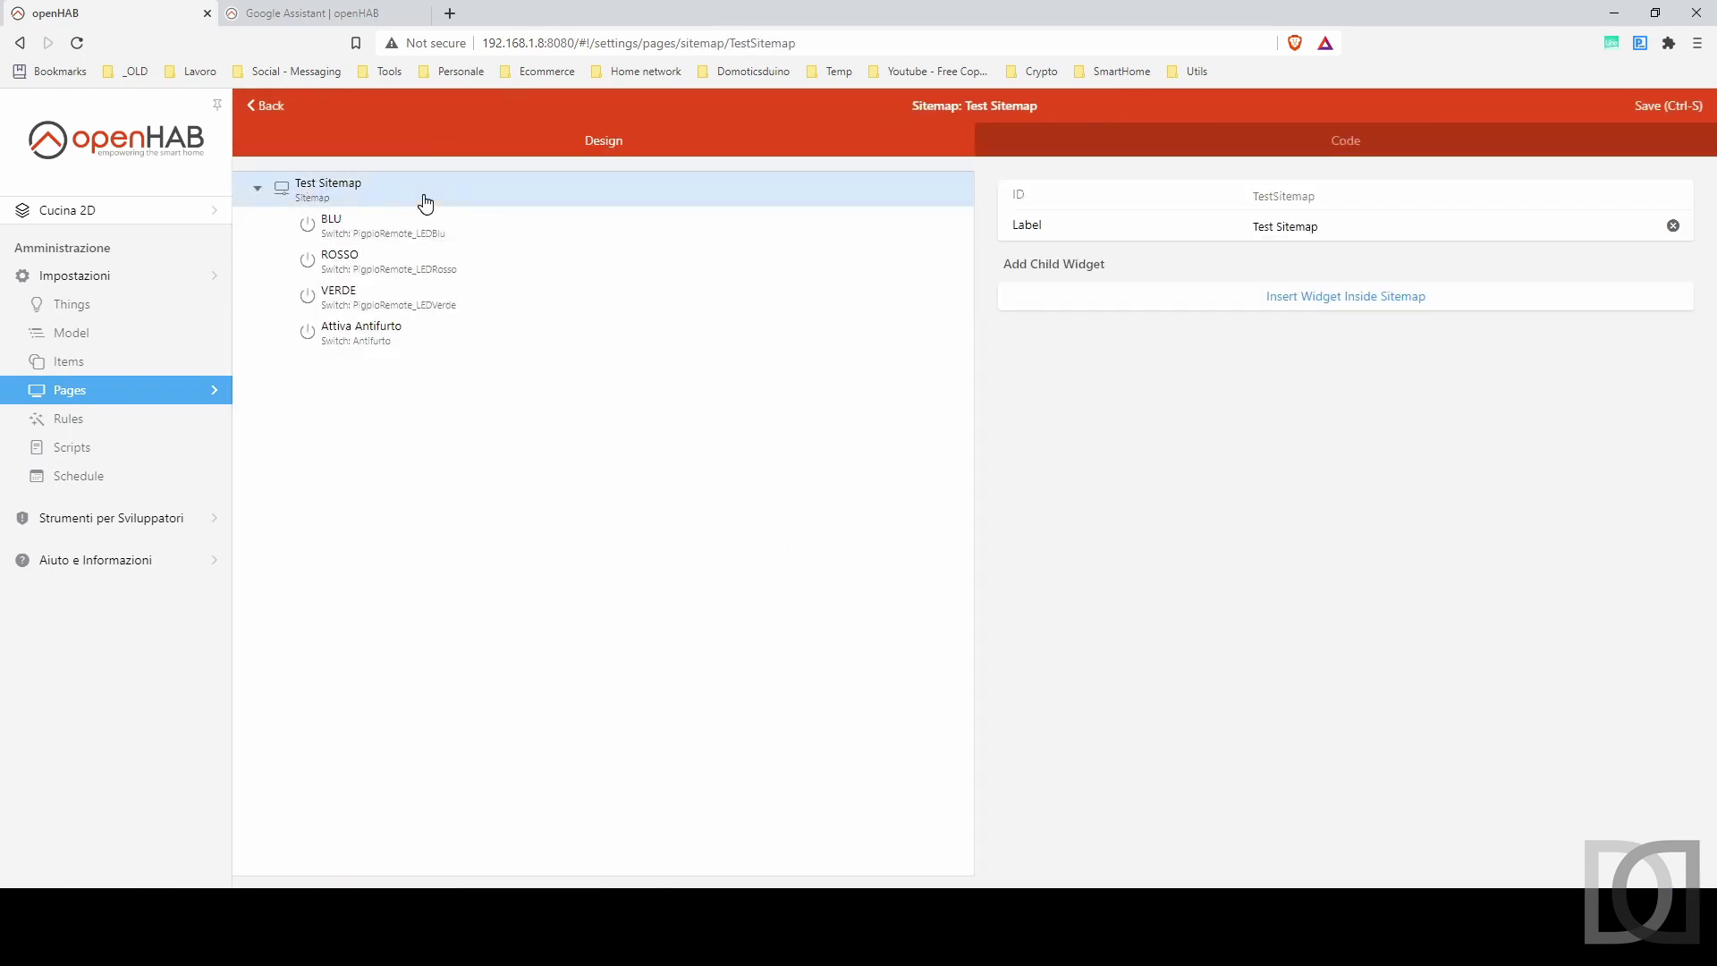
click(494, 224)
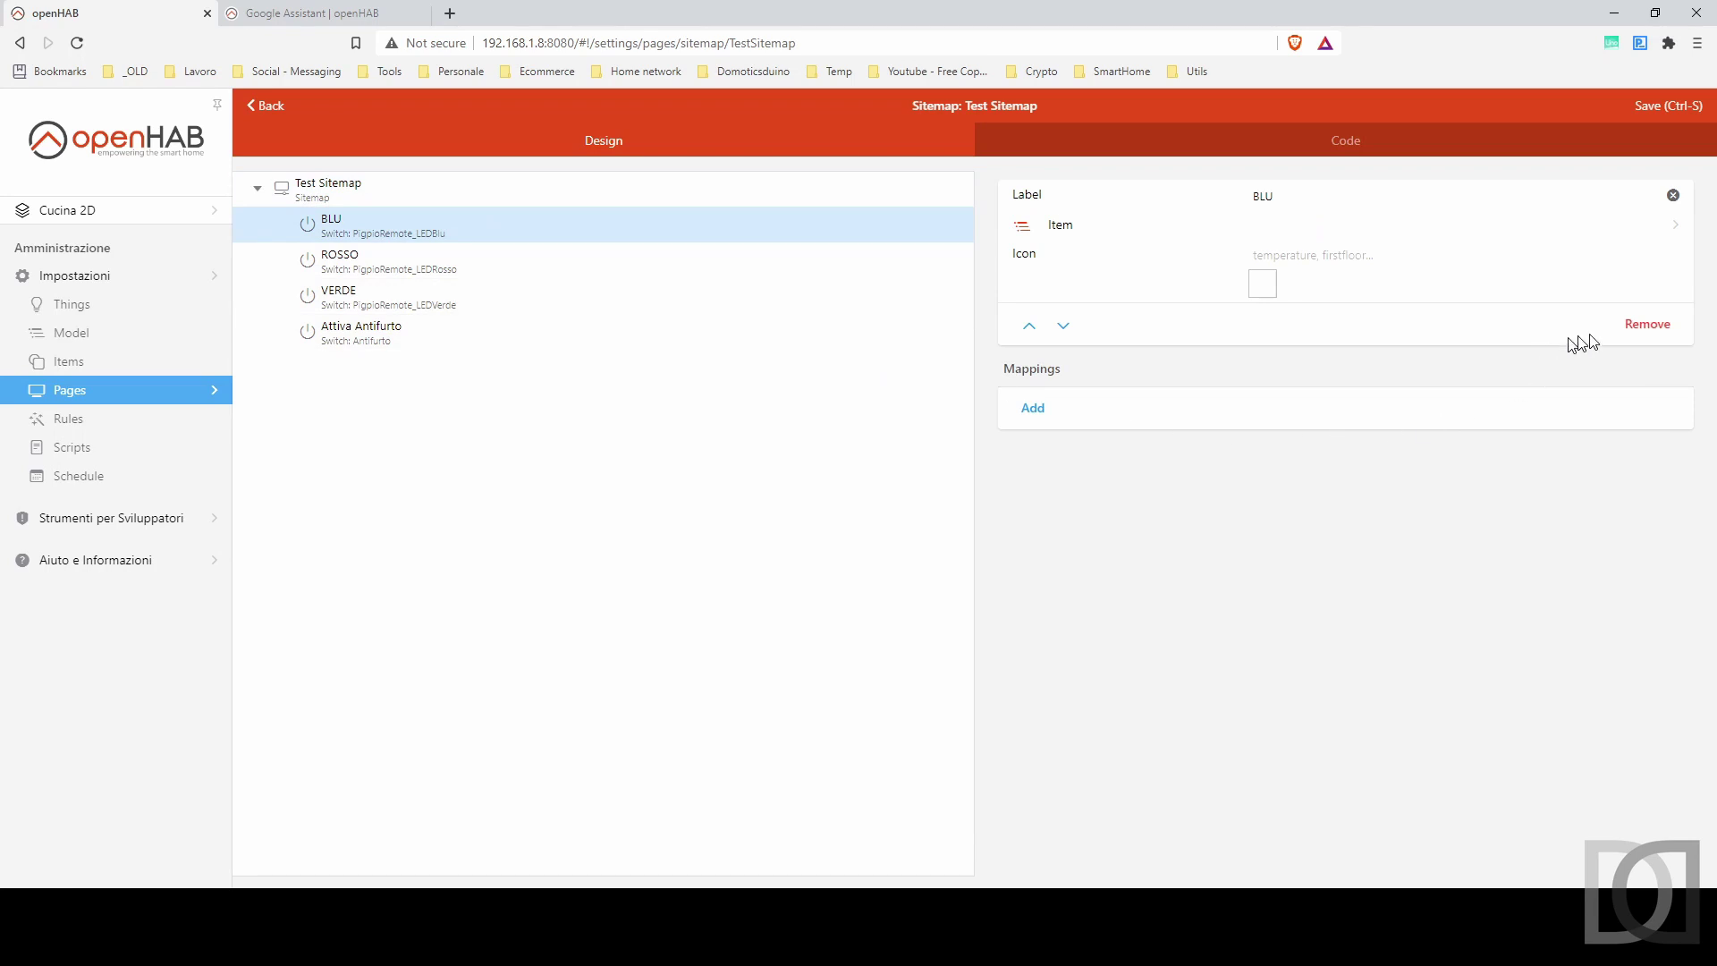
click(1649, 326)
click(464, 230)
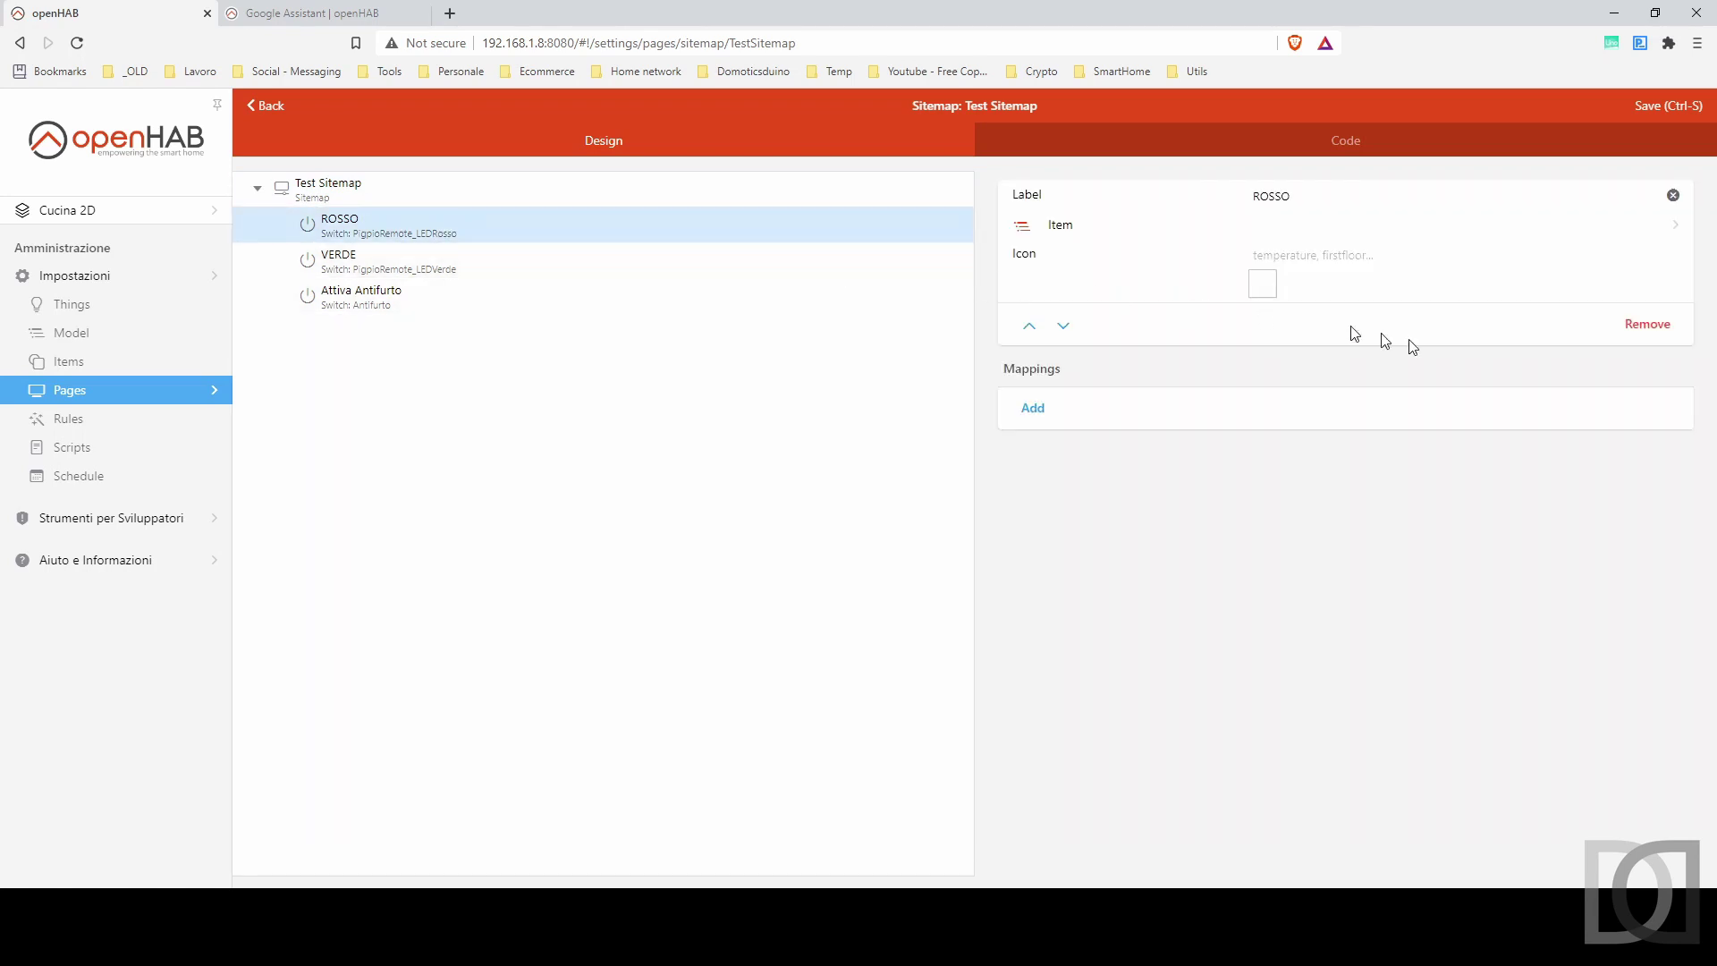
click(1648, 327)
click(388, 230)
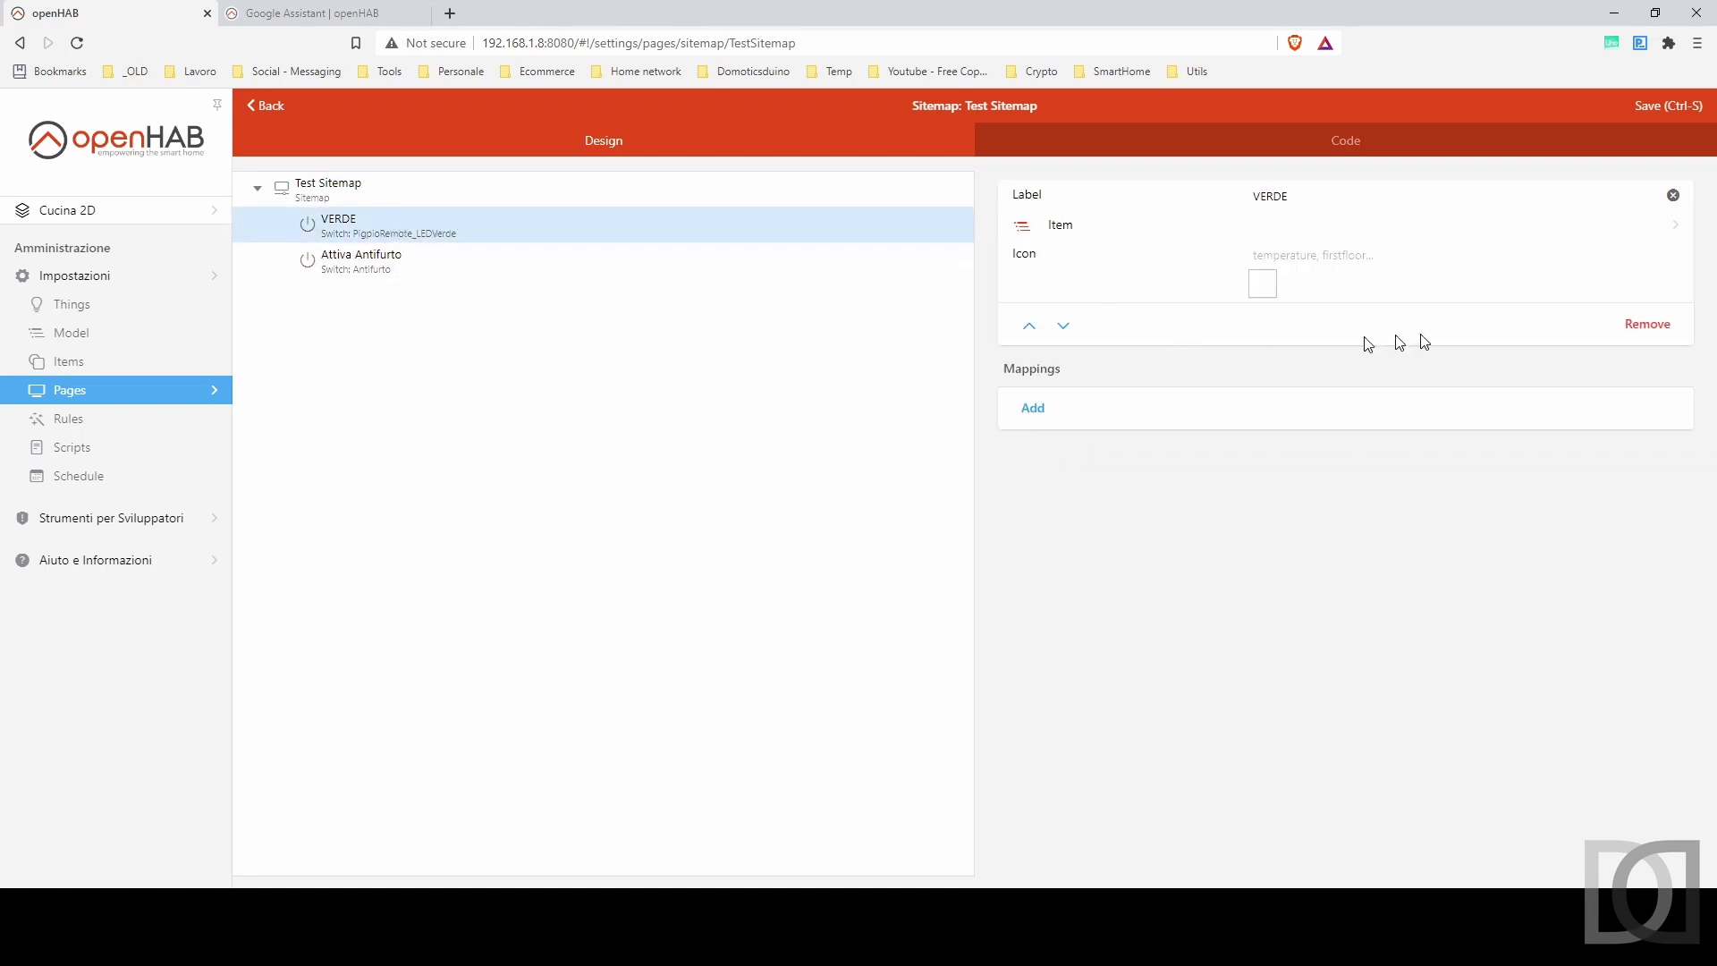
click(1649, 328)
click(412, 223)
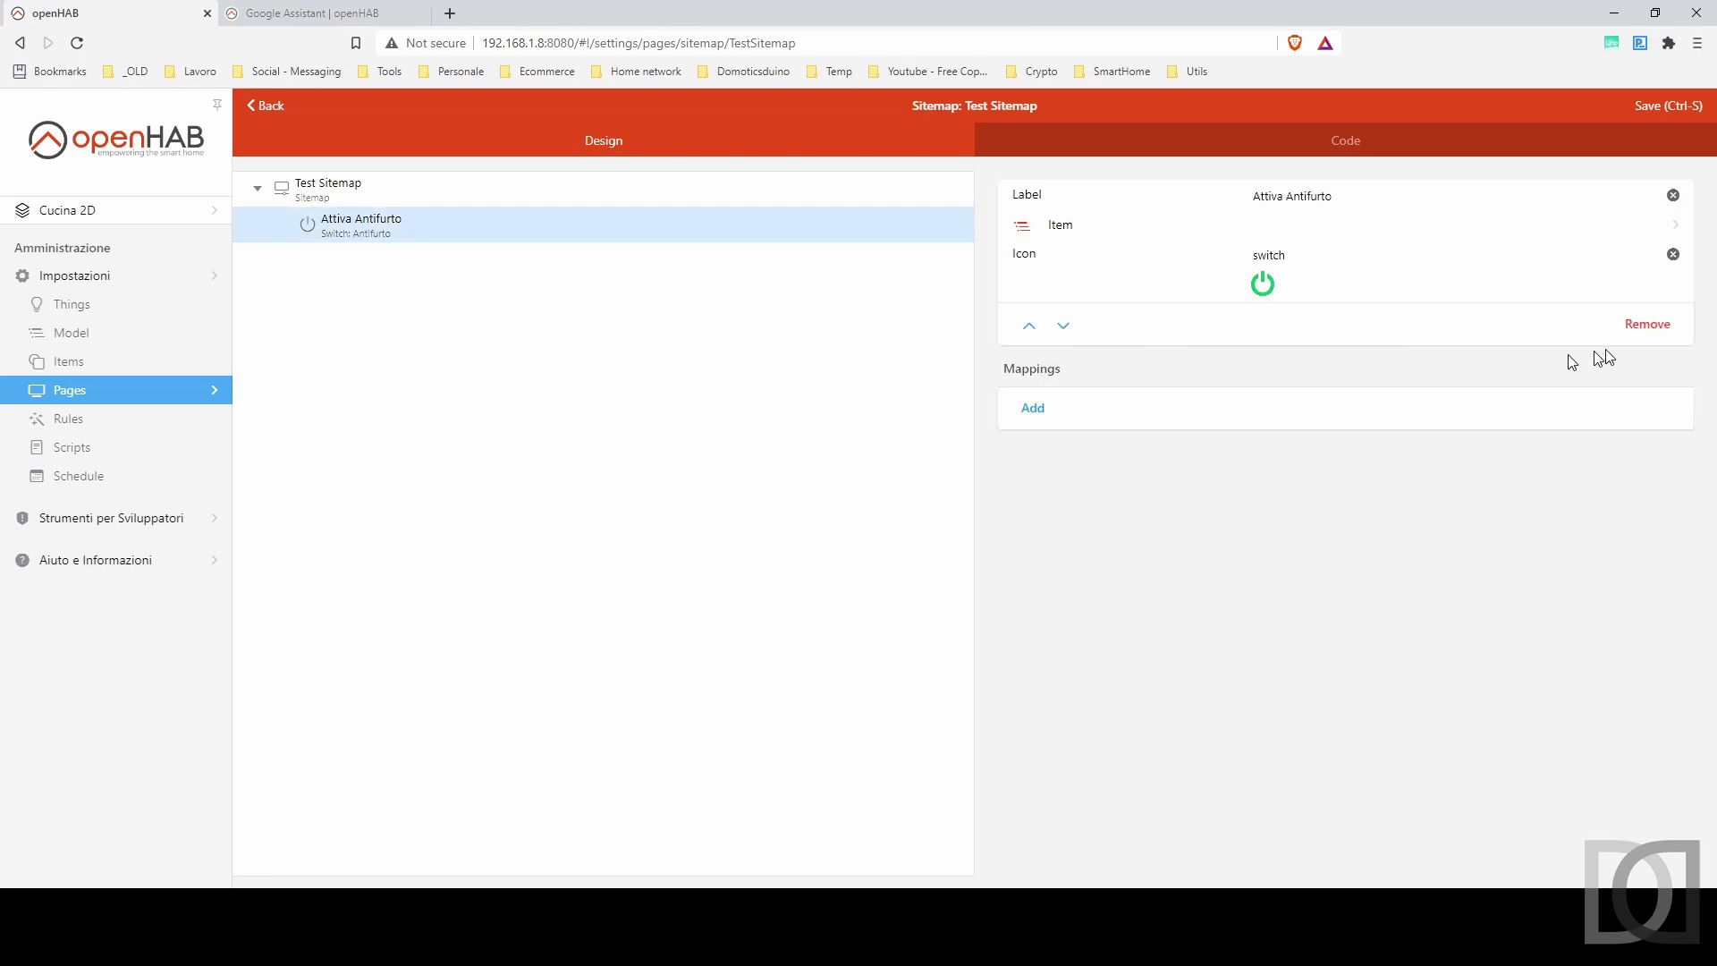
click(1649, 327)
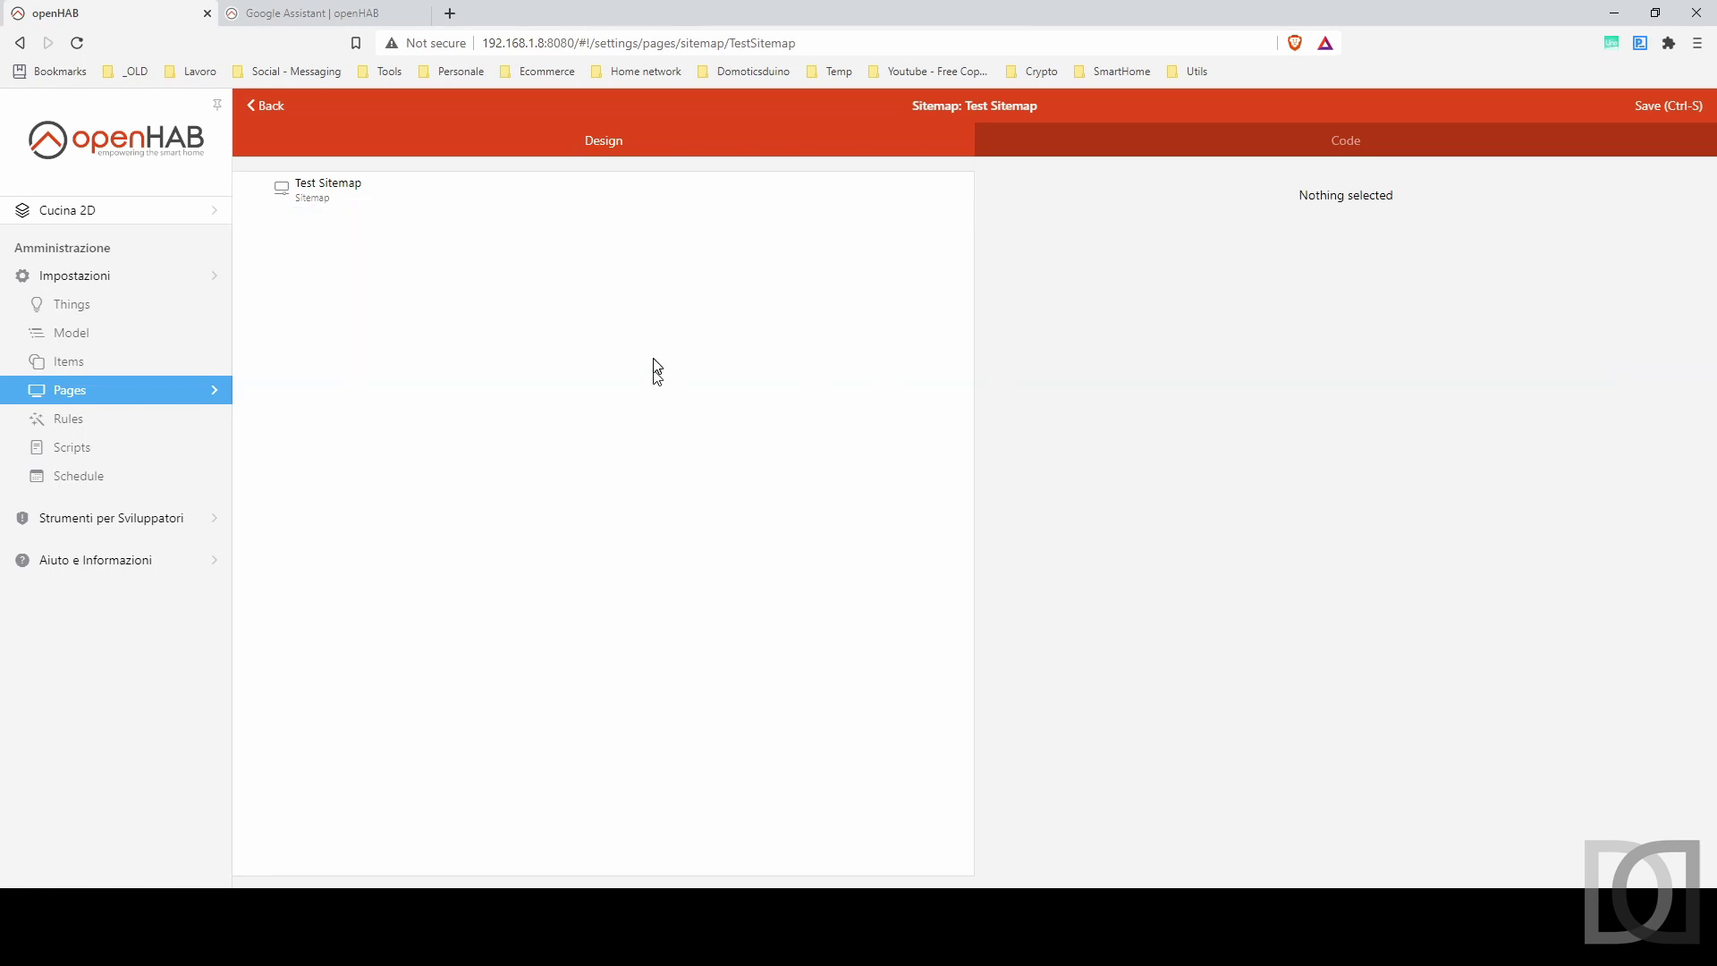
Insert a Switch widget inside Test Sitemap, linked to the Luce cucina item with the light icon.
click(338, 193)
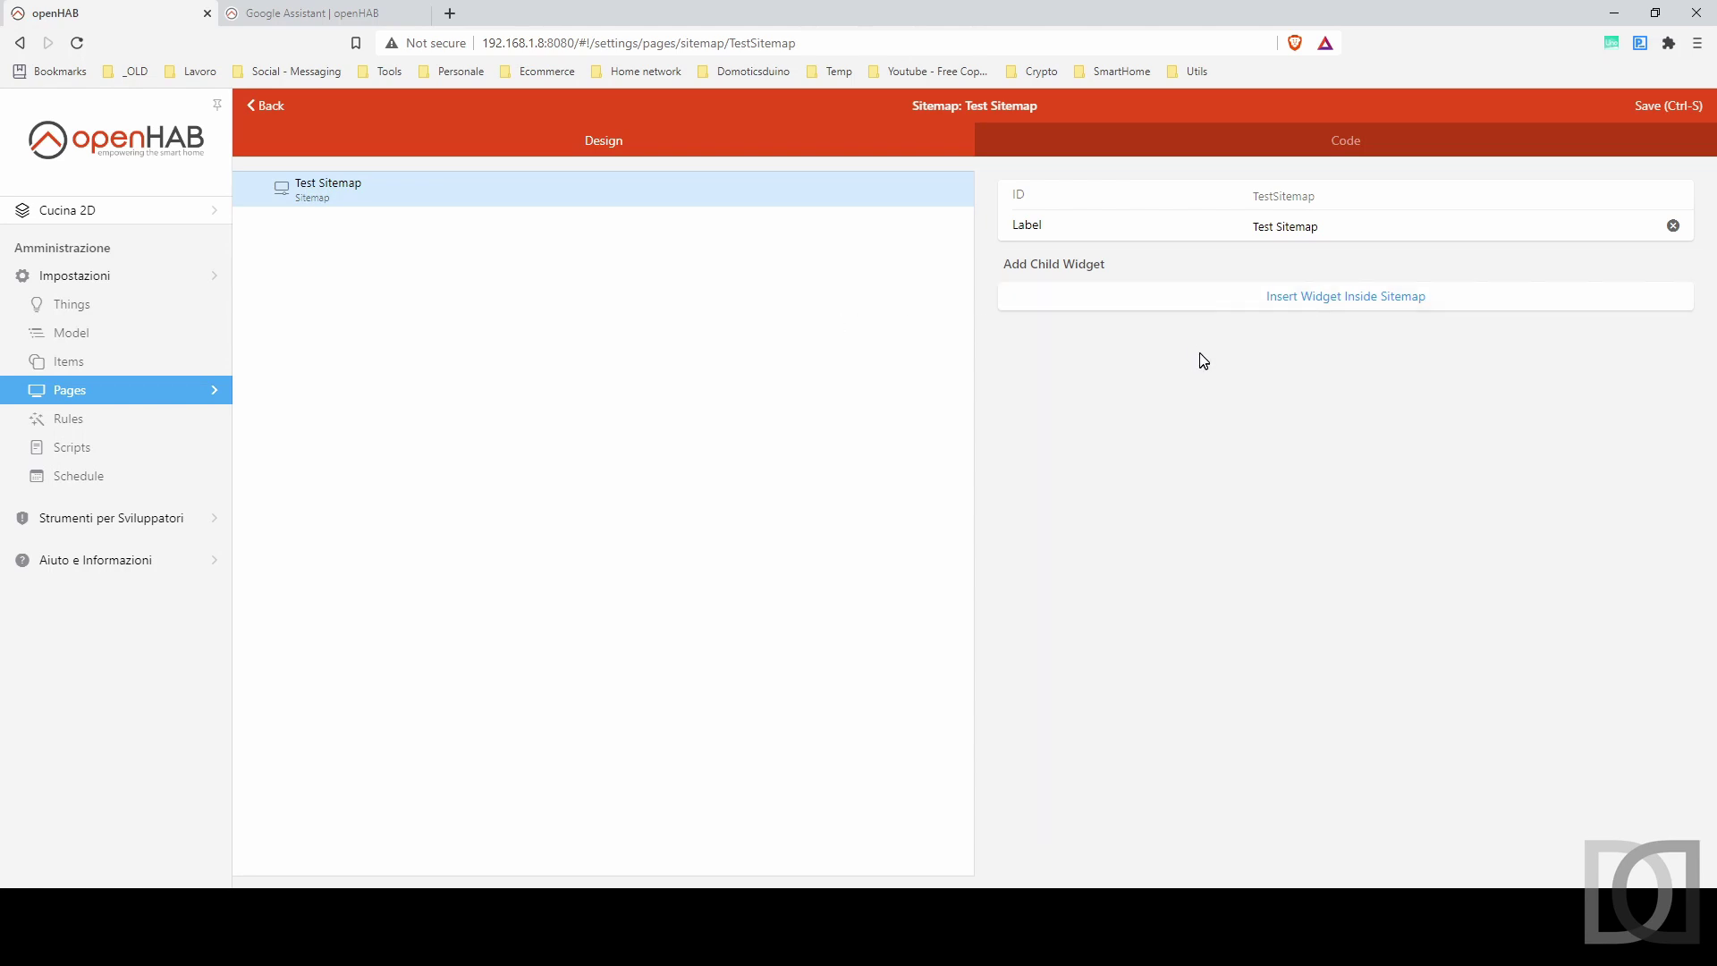
click(1318, 310)
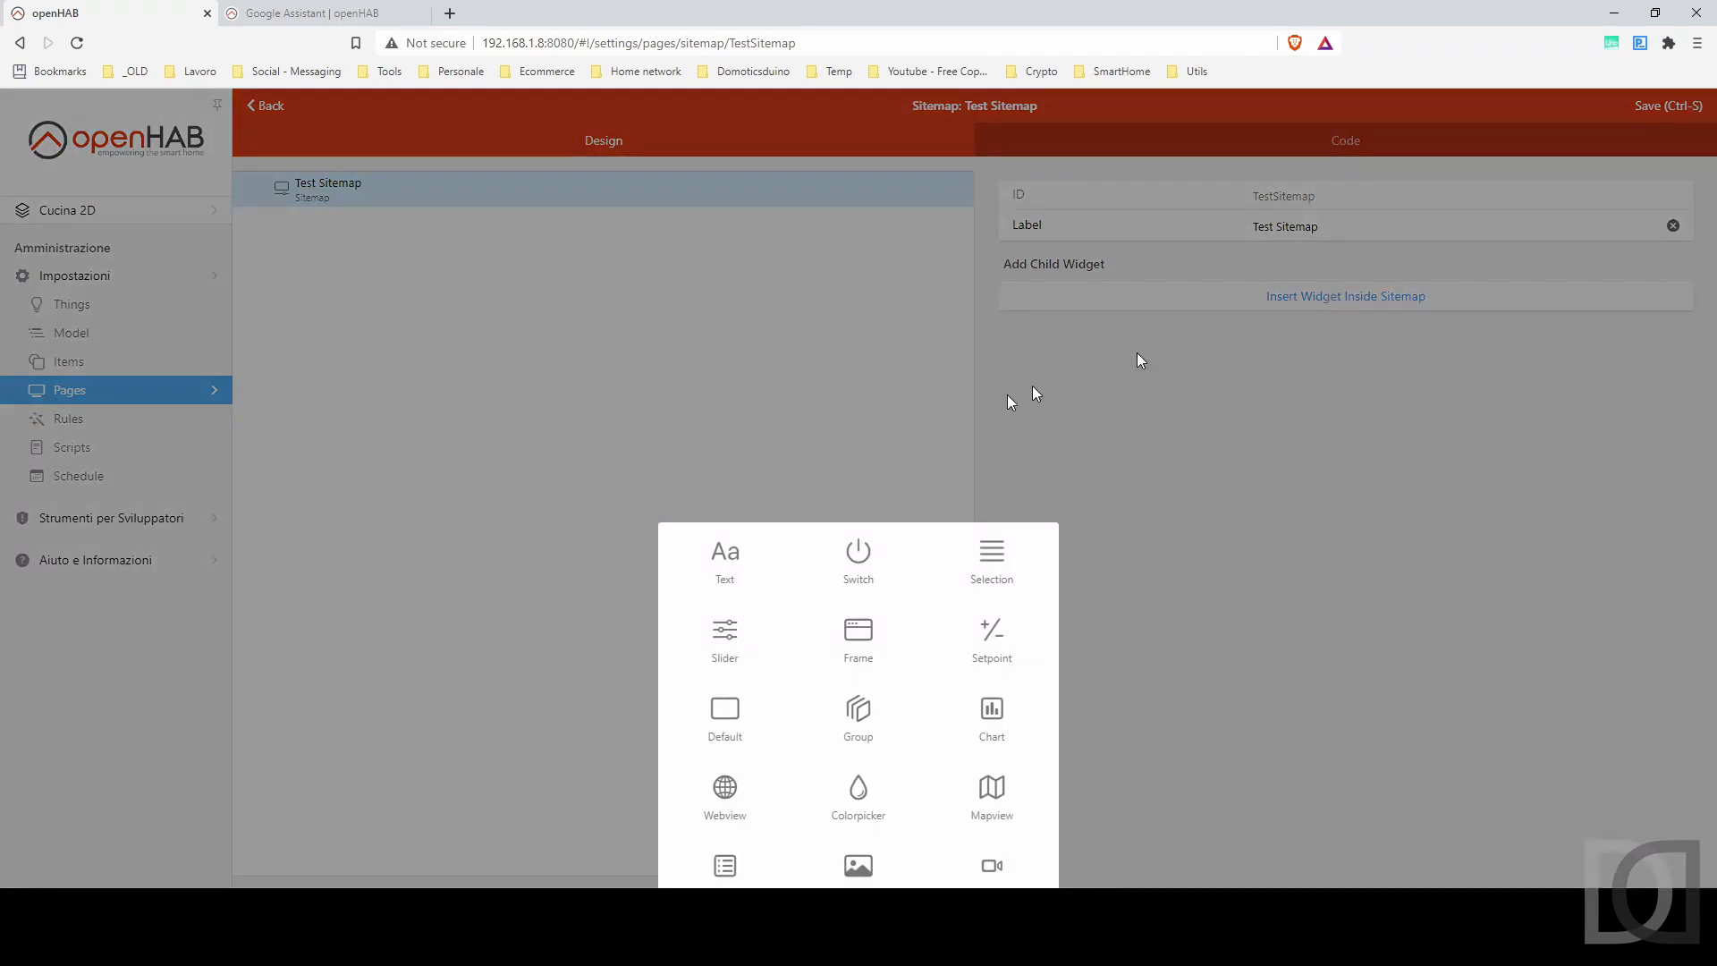
click(860, 560)
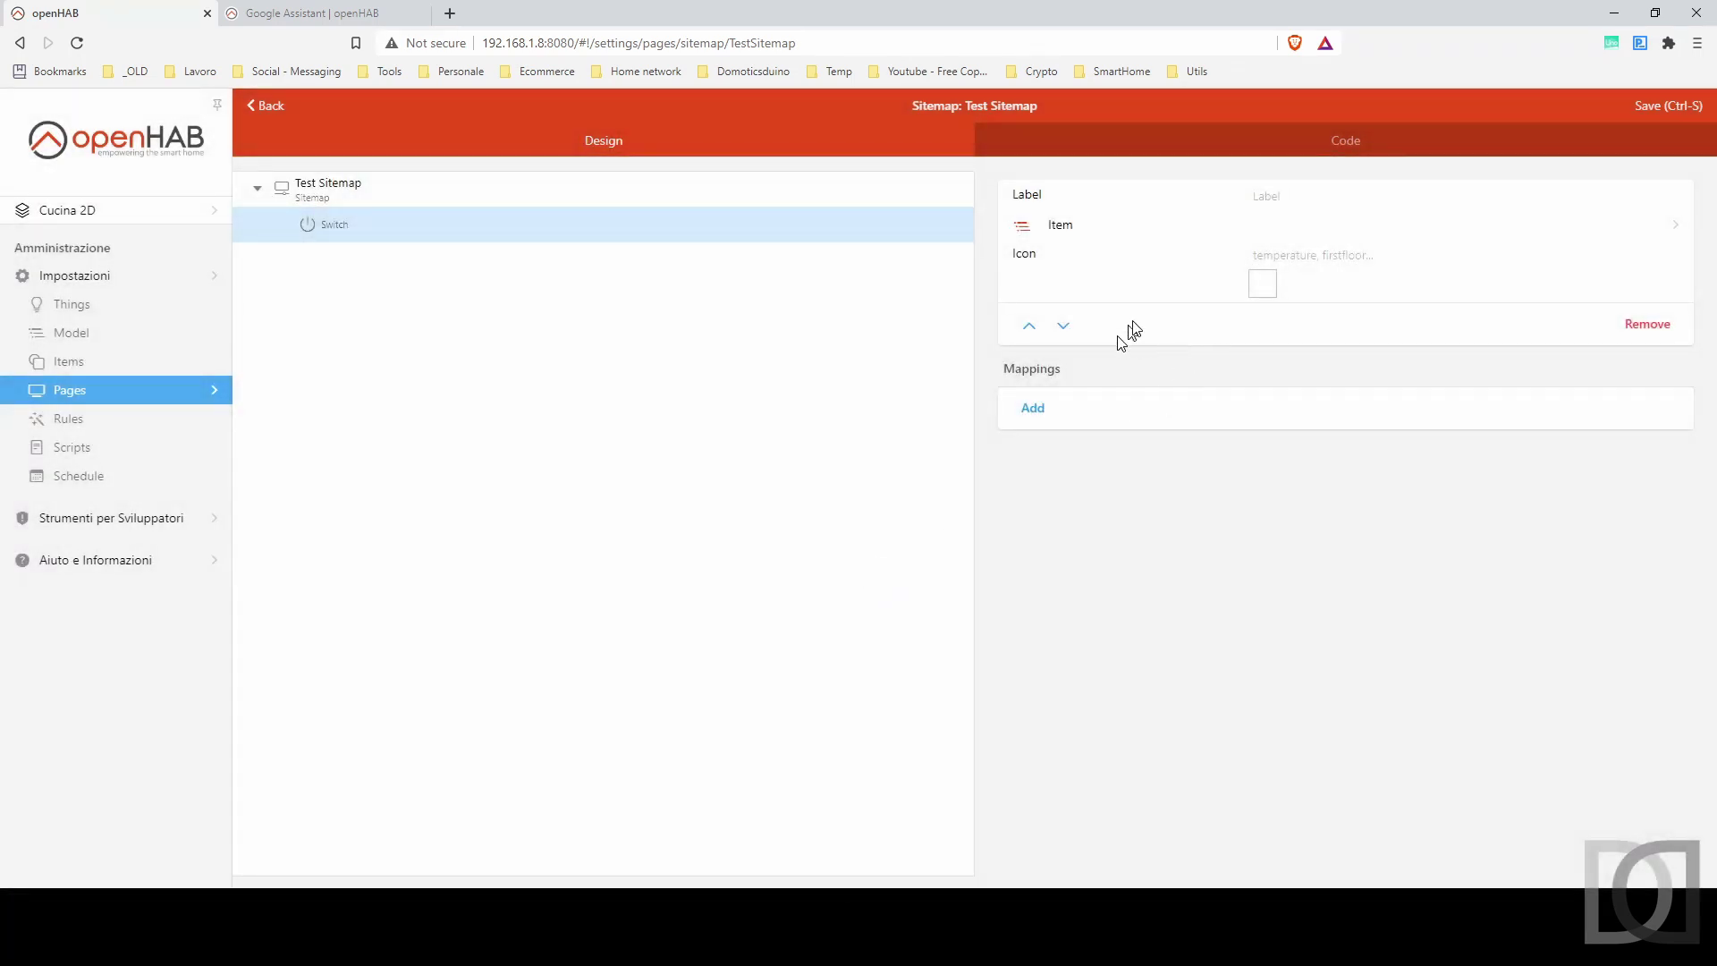
click(1078, 232)
click(993, 278)
text(luce c)
click(817, 325)
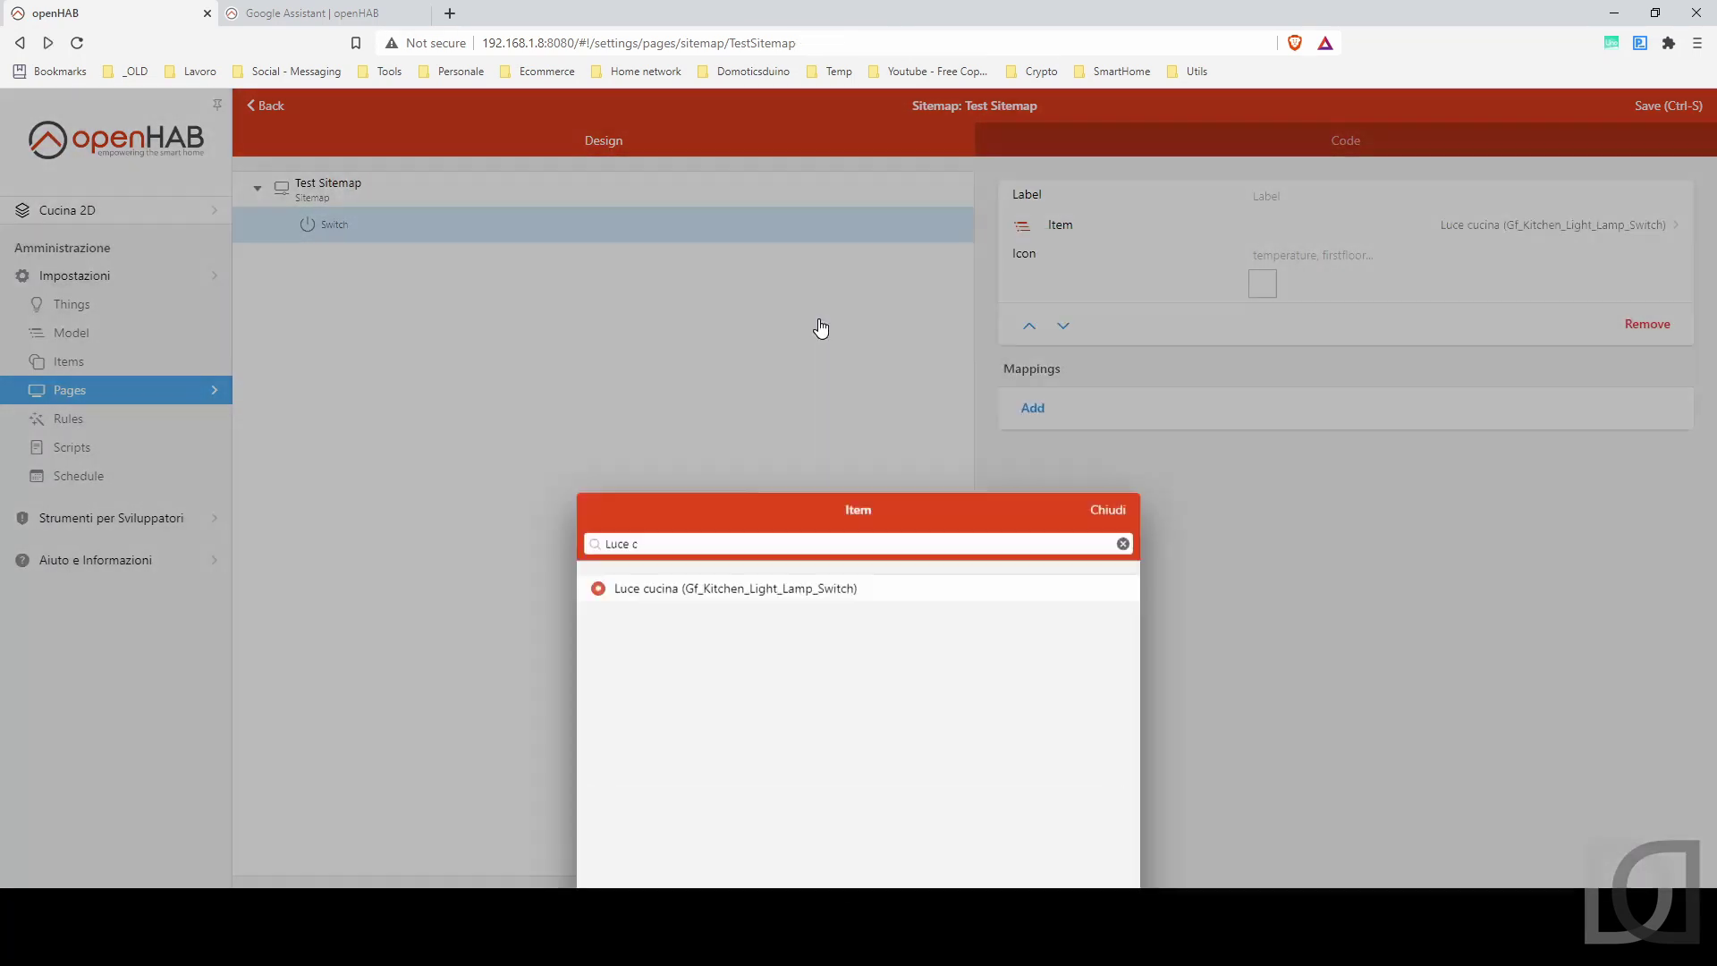
click(1338, 255)
text(ligh)
click(1308, 336)
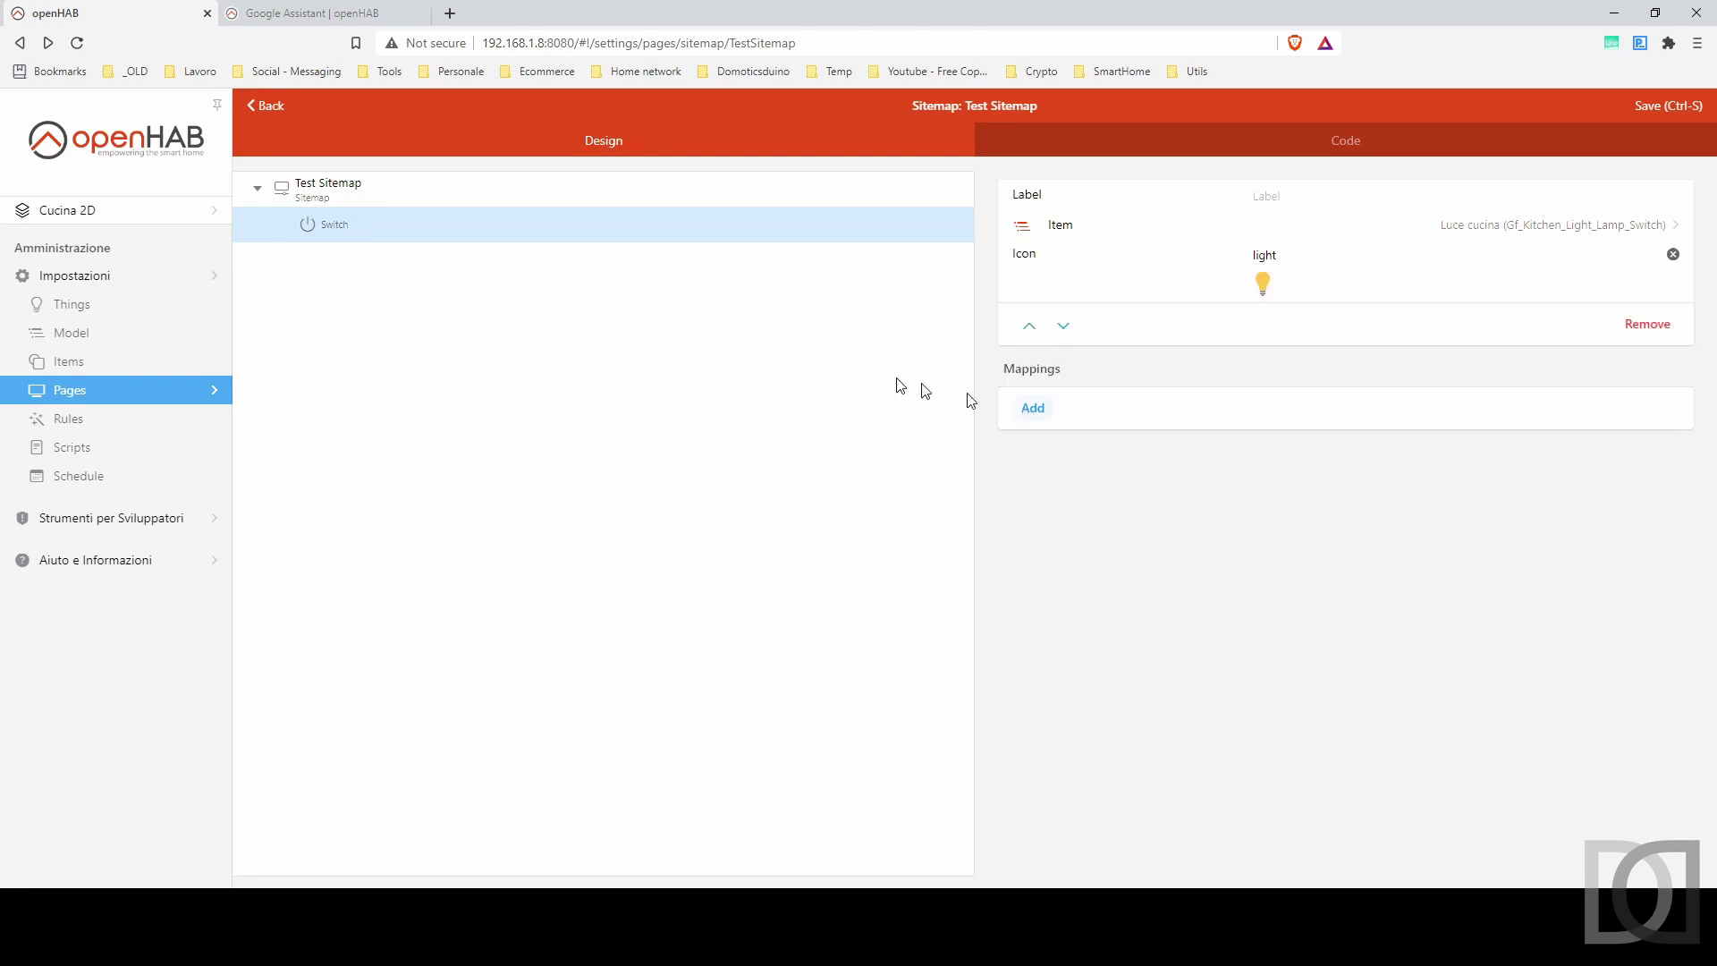
Insert a Text widget inside Test Sitemap labelled "Temperatura cucina [%d]", linked to the Temperatura cucina item with the temperature icon.
click(862, 265)
click(1349, 298)
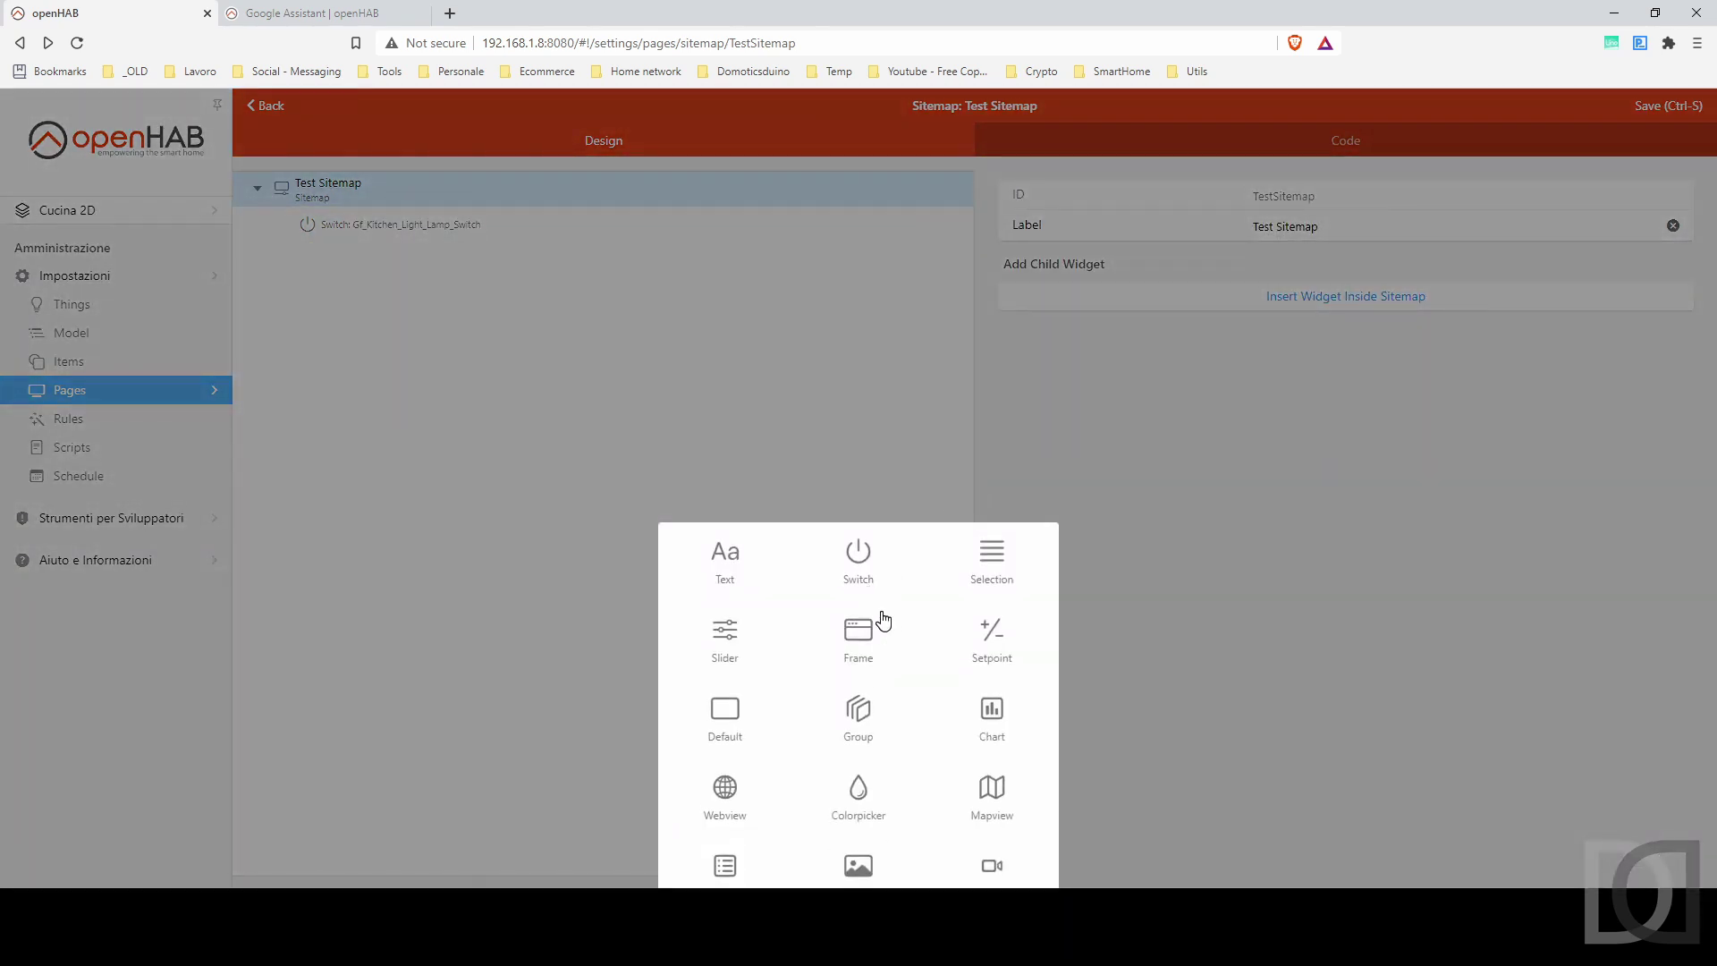
click(726, 562)
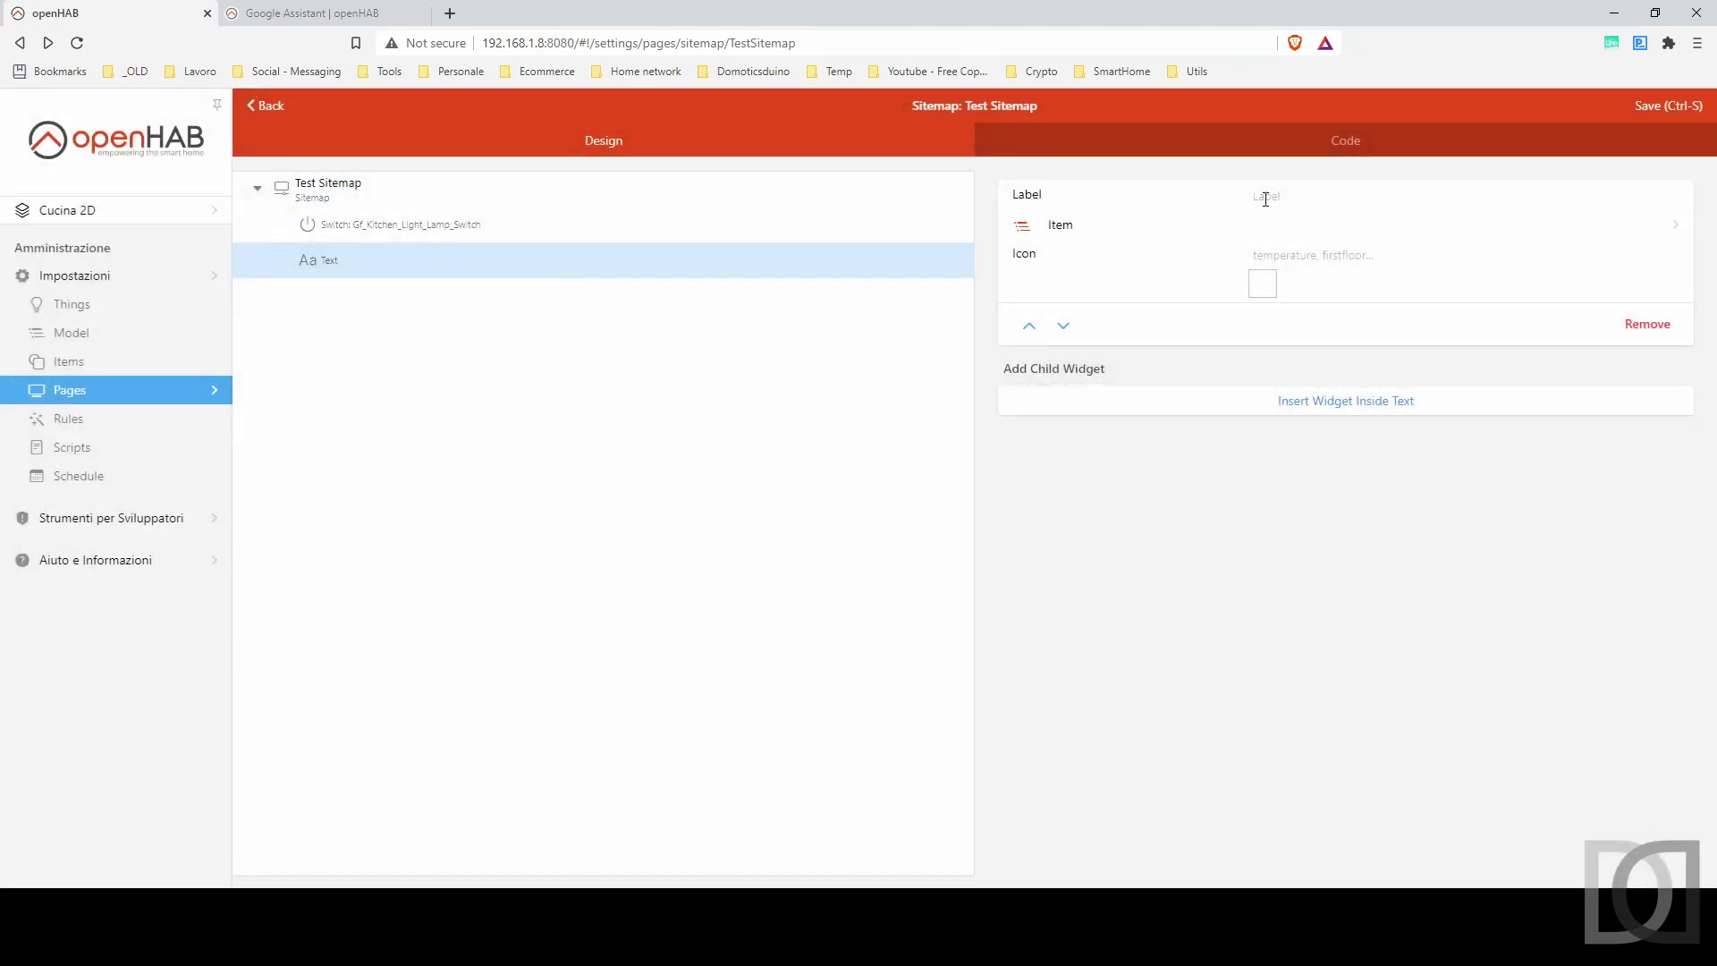
text(Temperatura cucina)
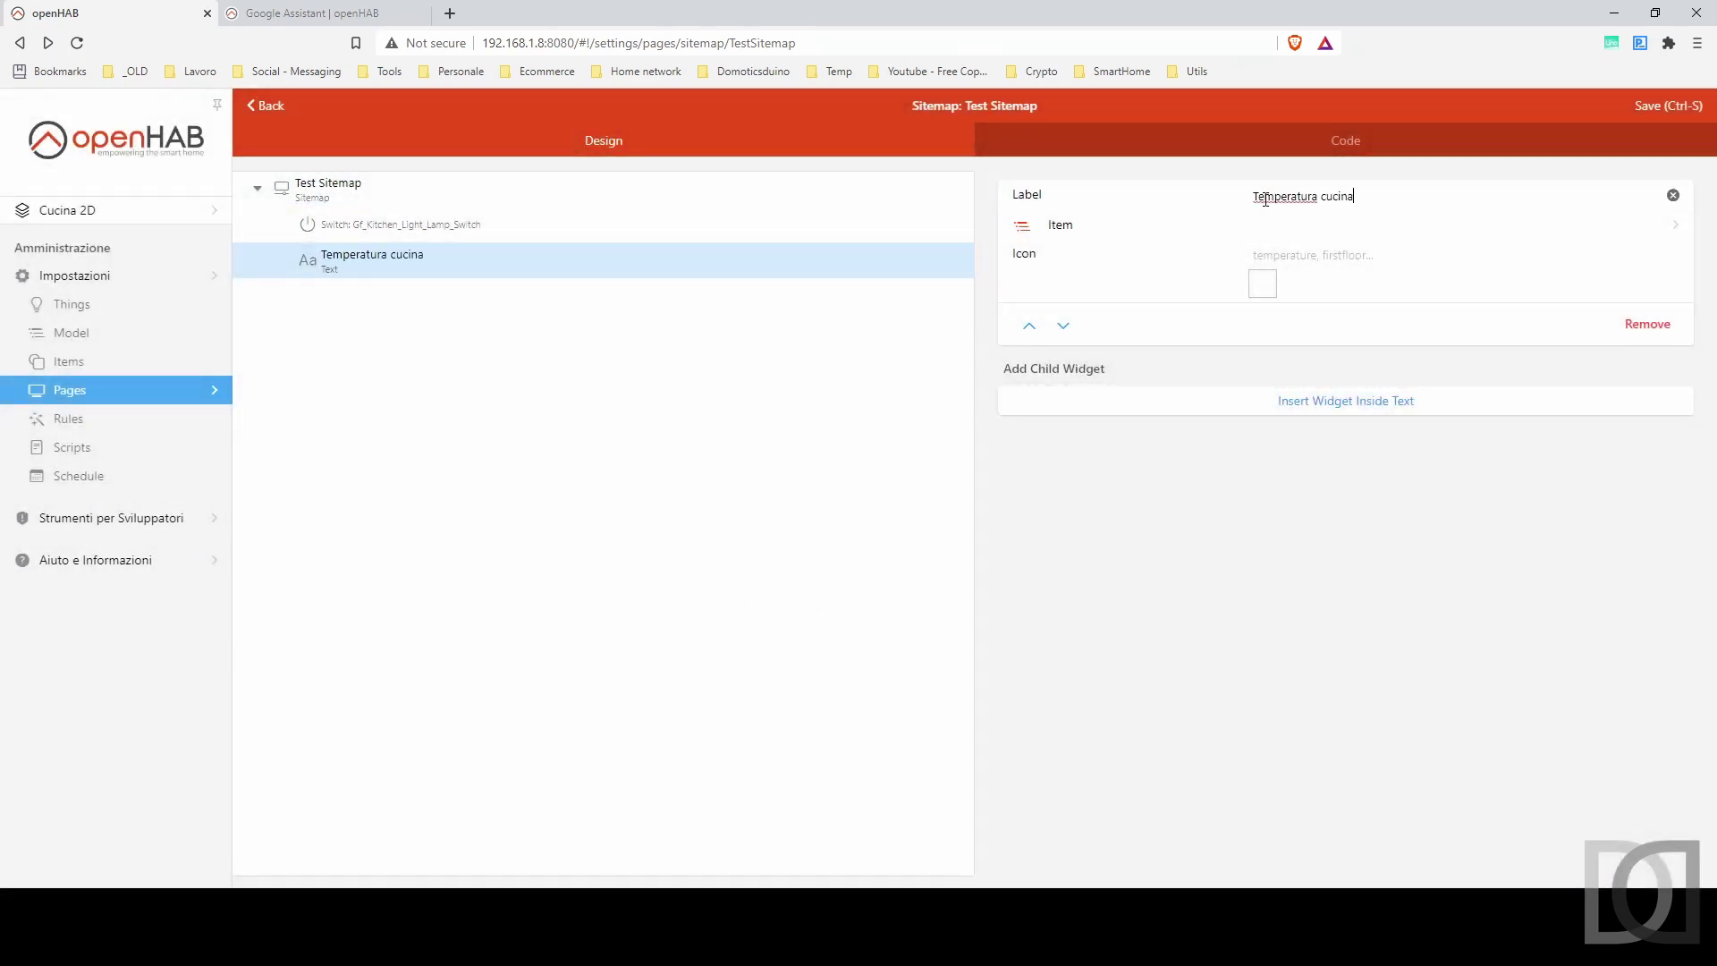
text( [%d])
click(1093, 231)
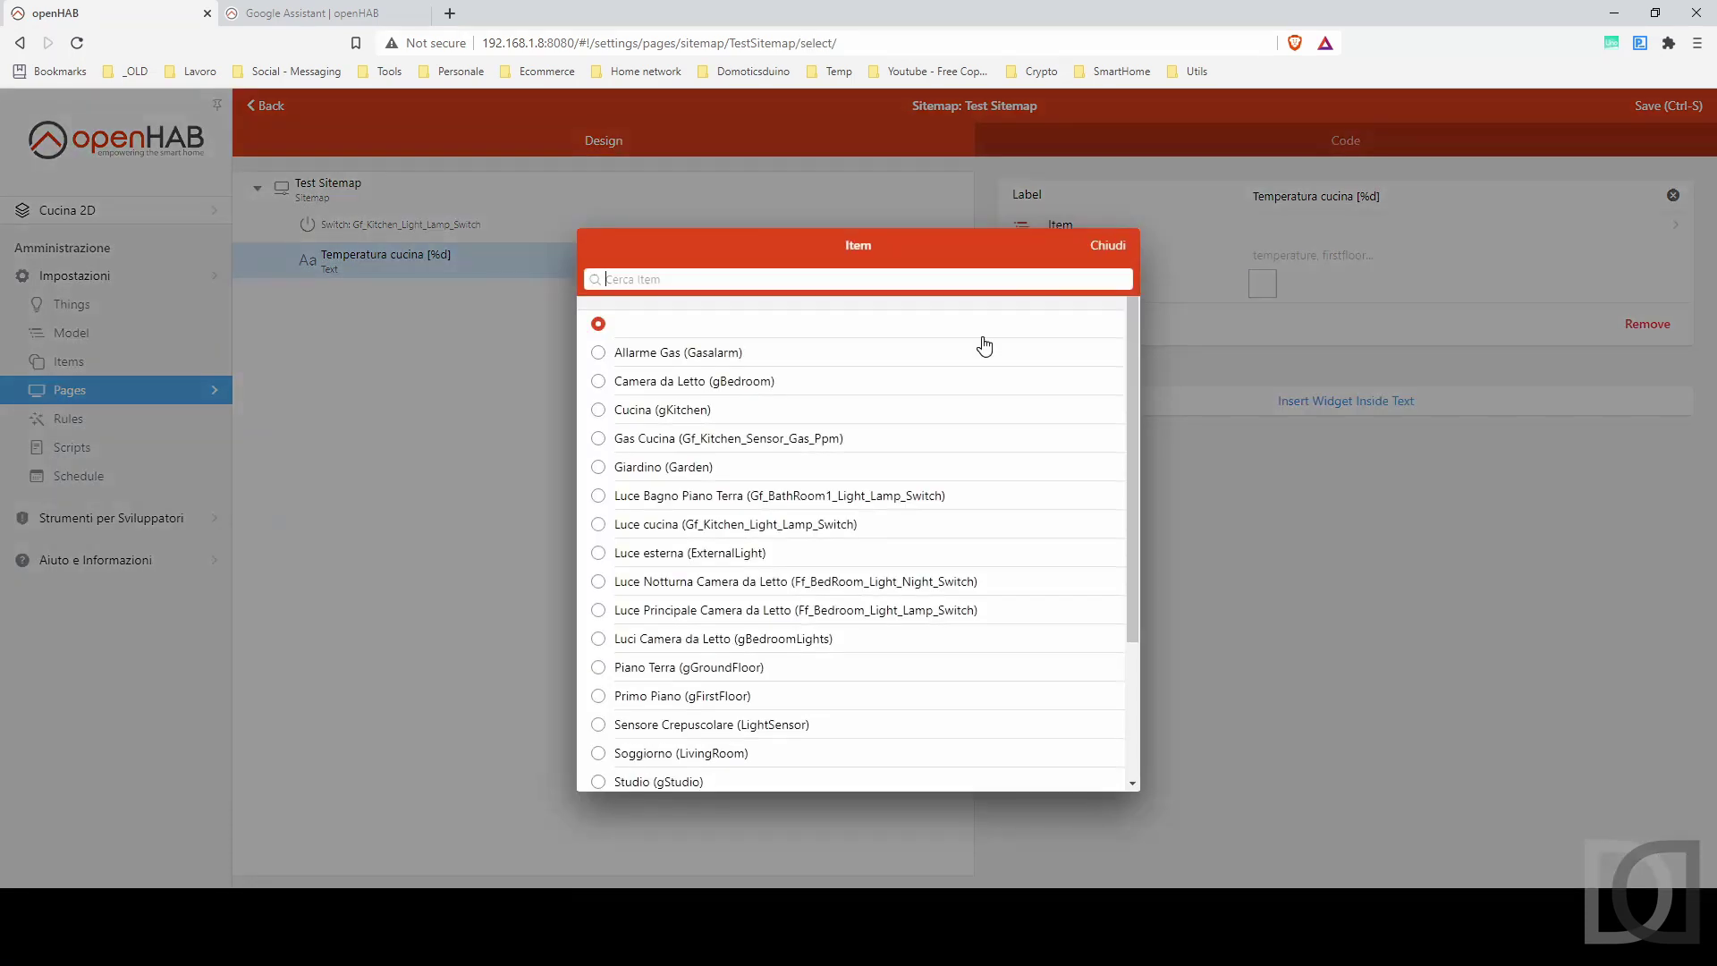
text(Temper)
click(967, 325)
click(1285, 255)
text(temp)
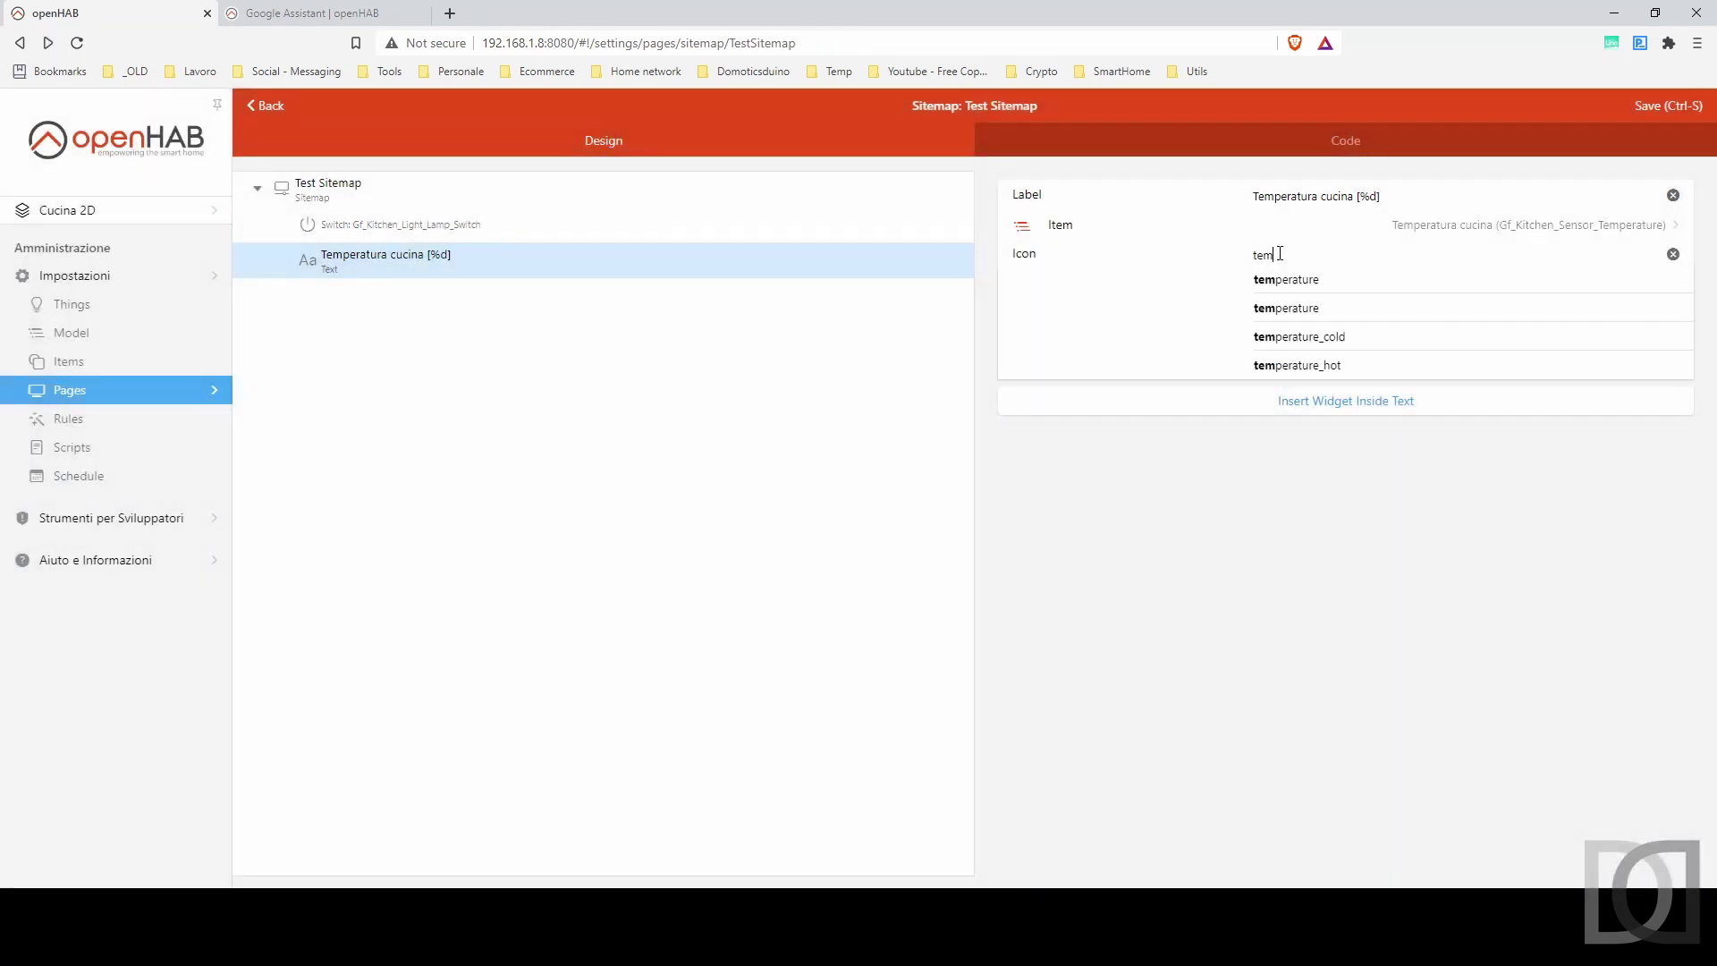
click(1284, 279)
Add a Text widget labelled "Umidità cucina [%d]" to Test Sitemap, linked to Umidità Cucina with the humidity icon, and save the sitemap.
click(541, 188)
click(1100, 387)
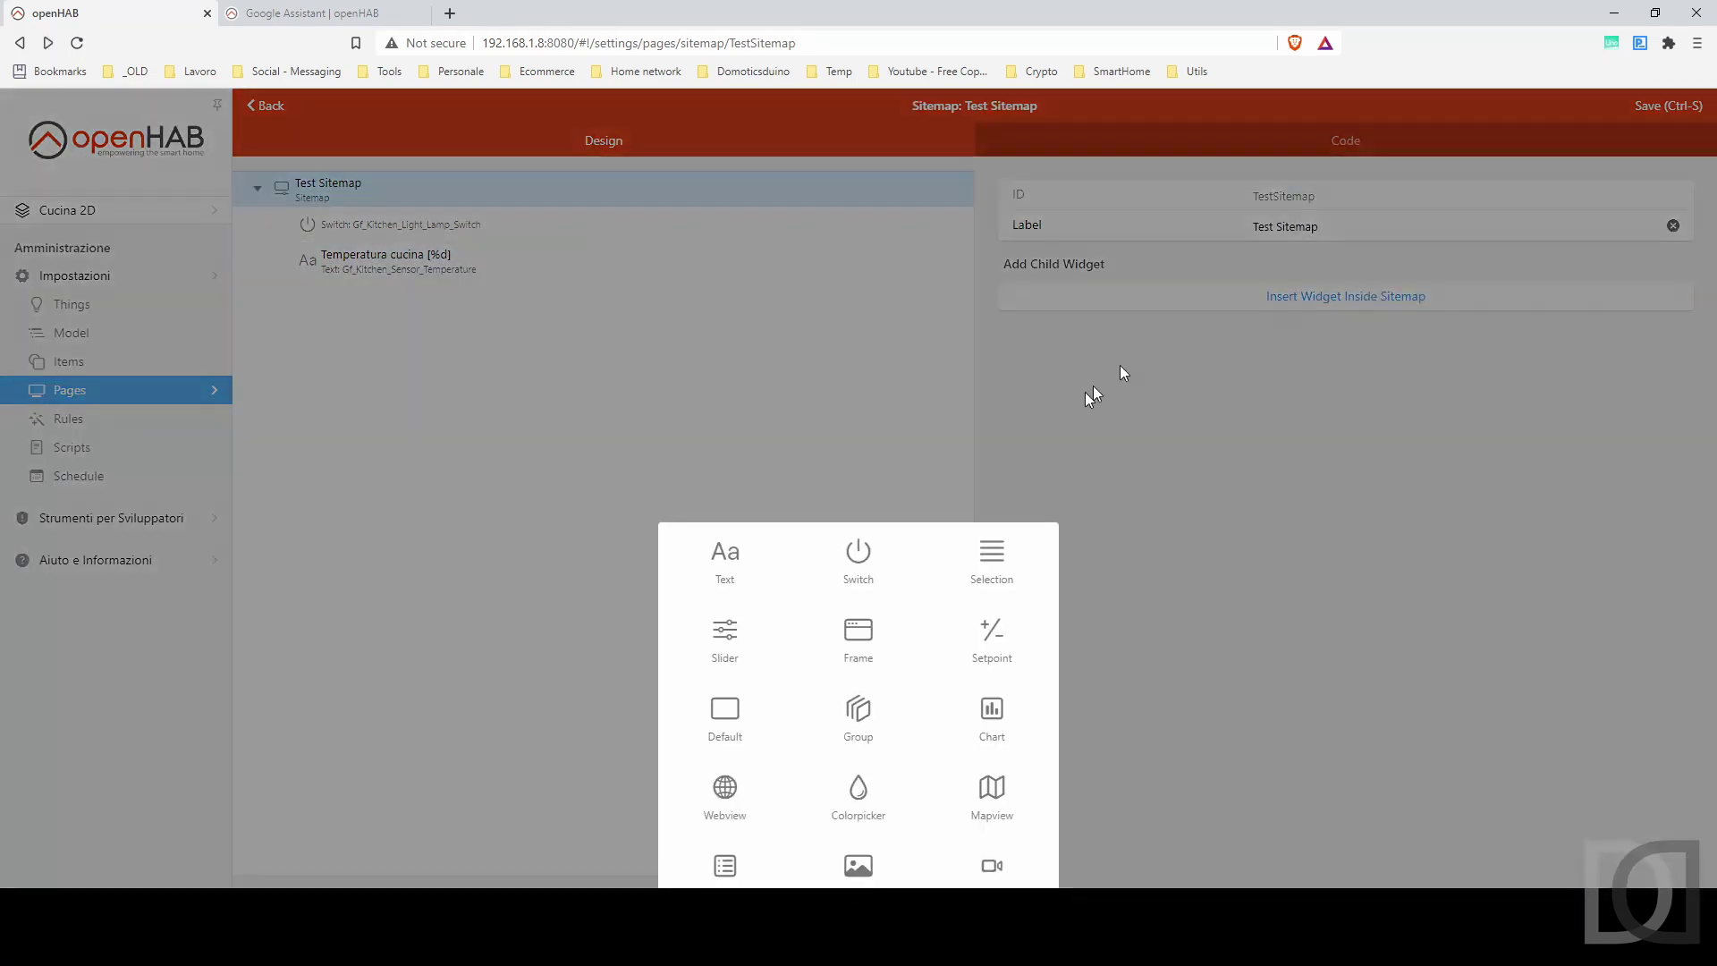
click(725, 559)
text(Umidità cucina [%d])
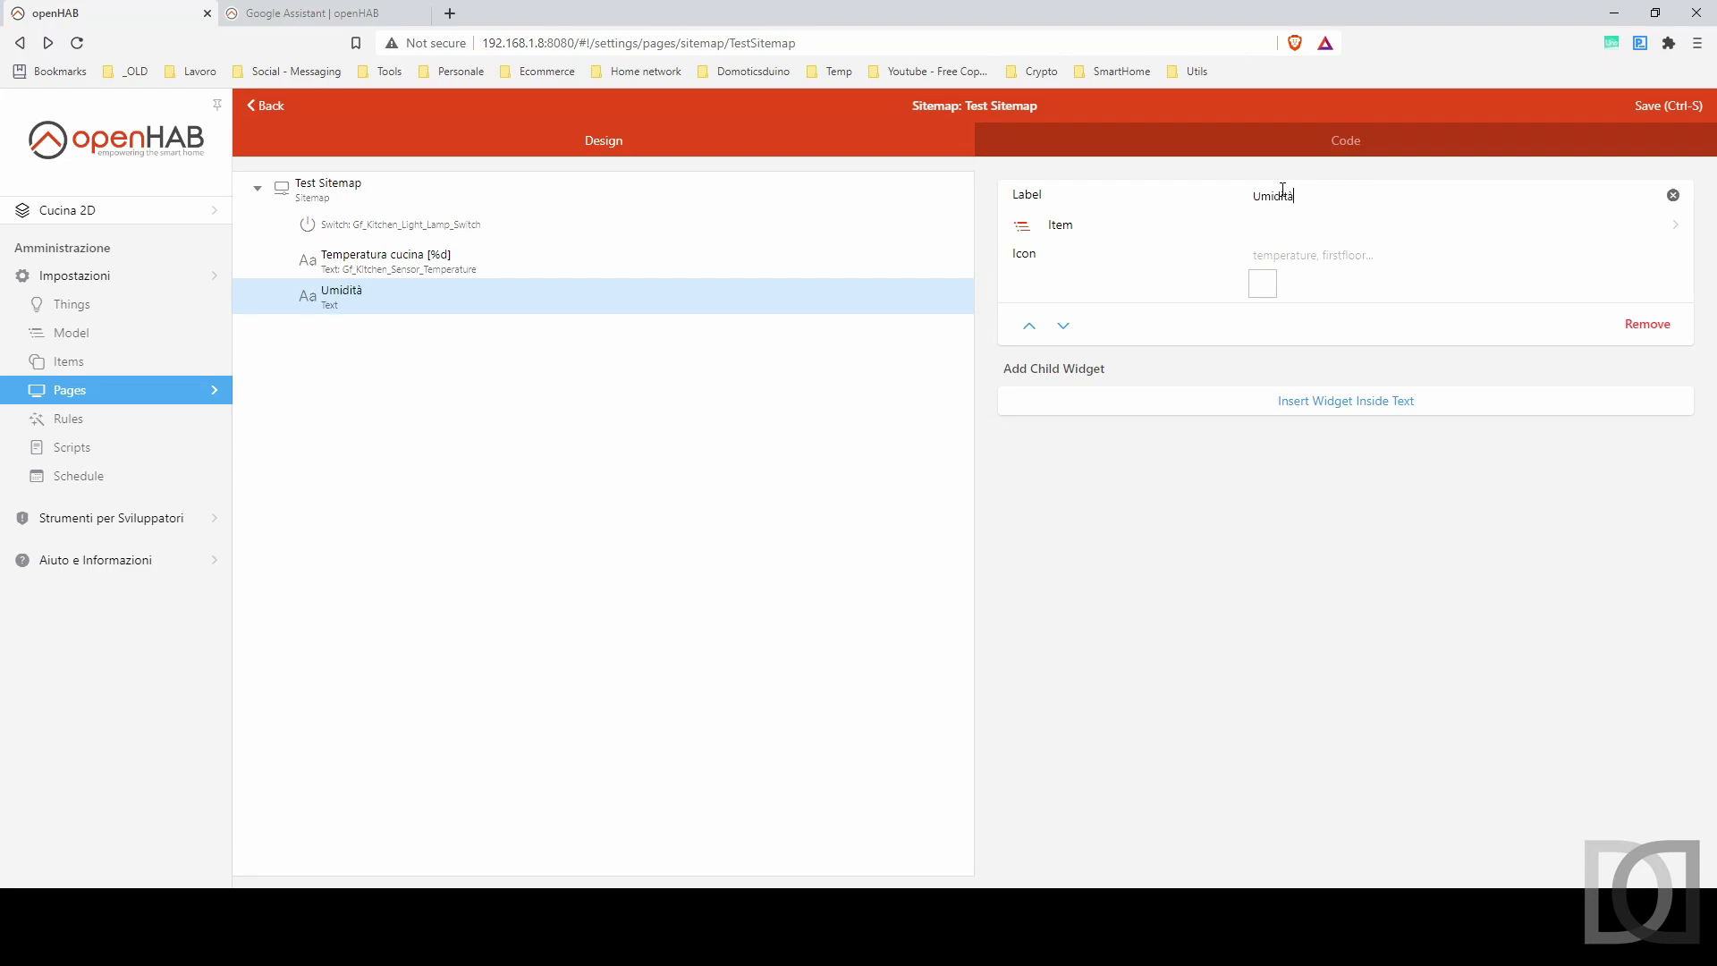
click(1245, 230)
click(981, 277)
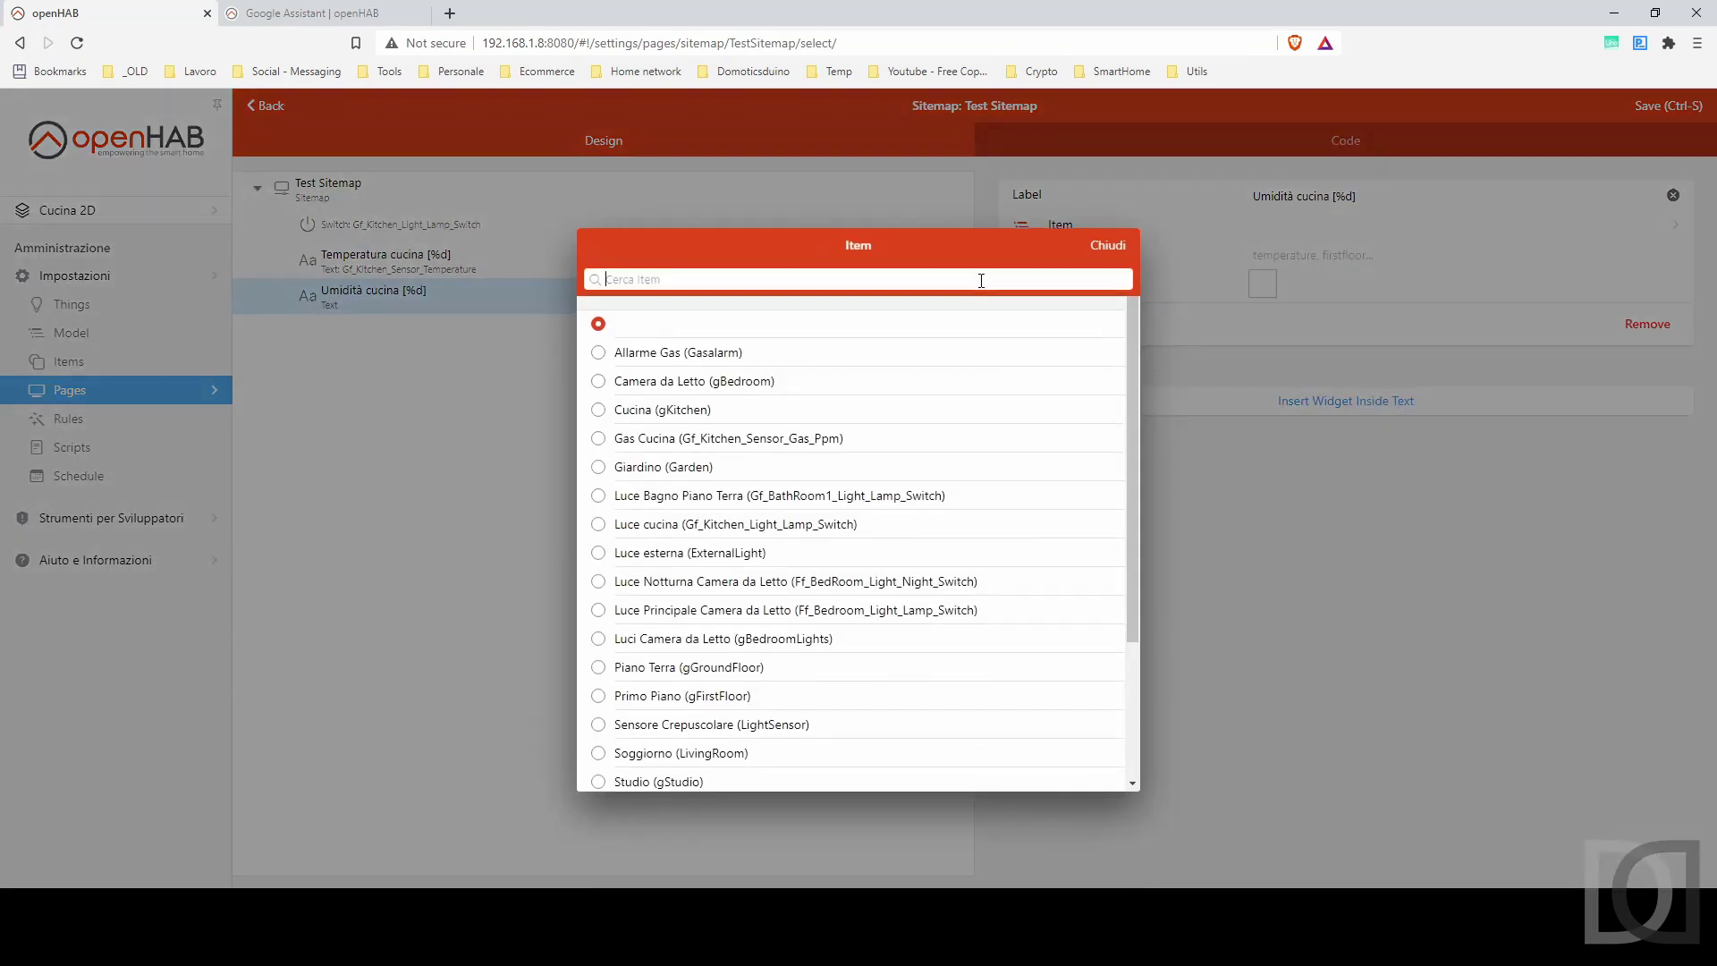
text(cucina)
click(706, 466)
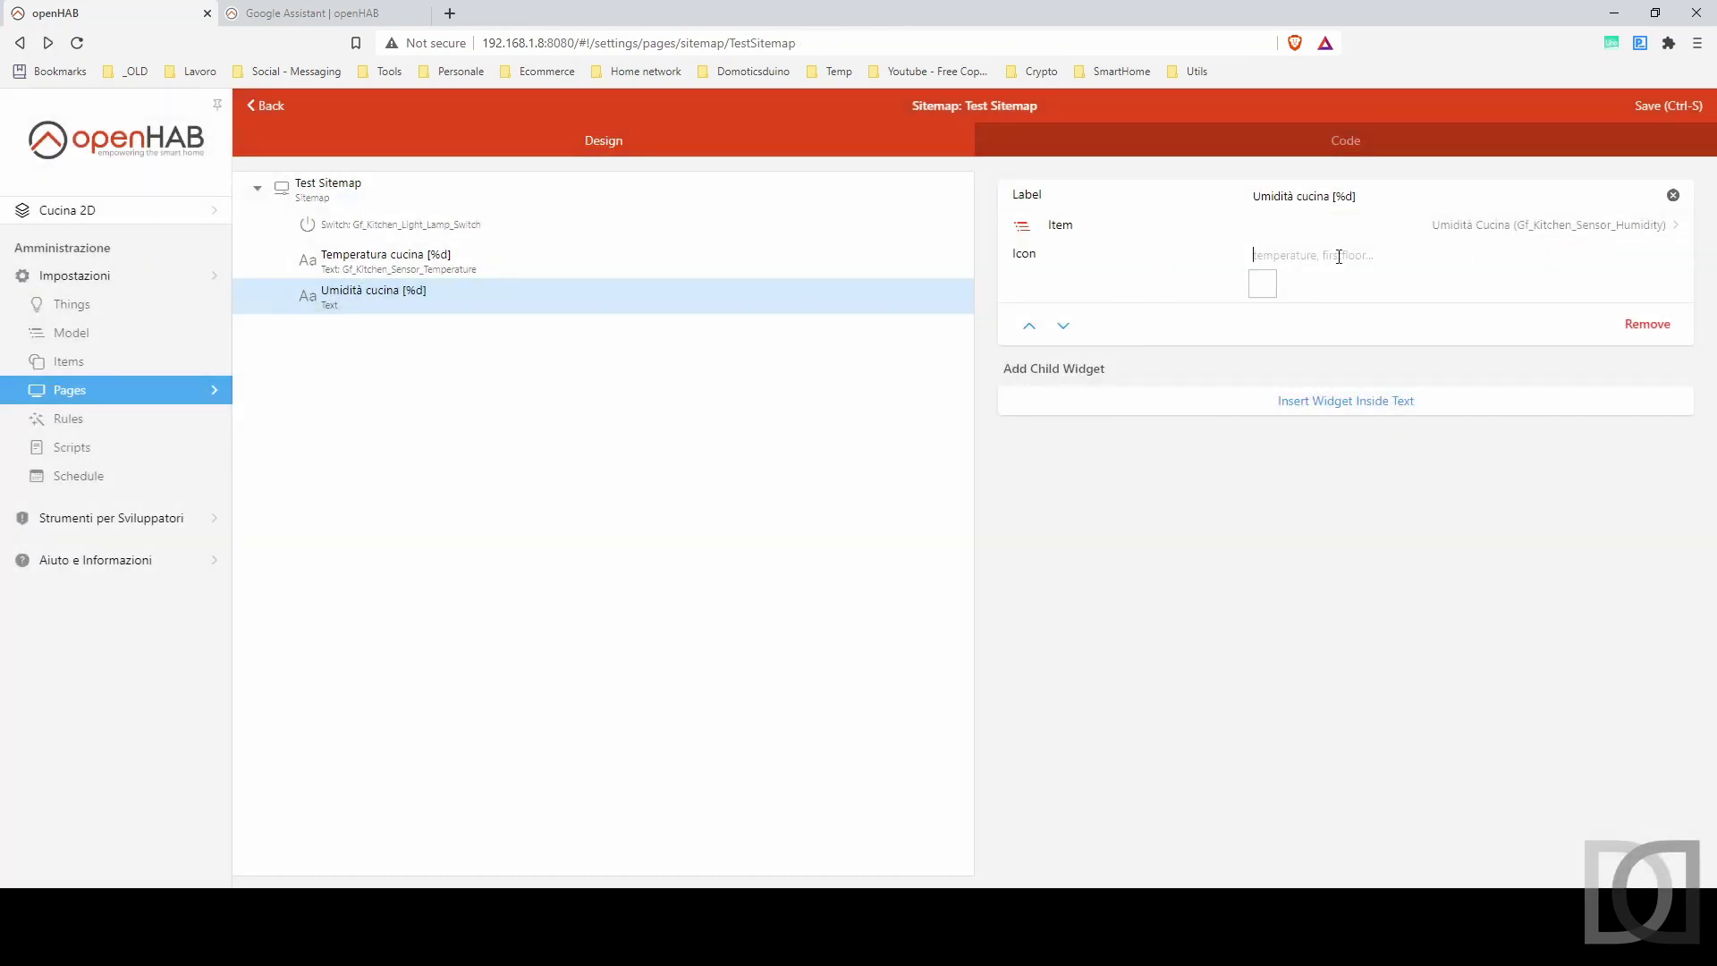
click(1261, 255)
text(hum)
click(1260, 279)
click(1680, 105)
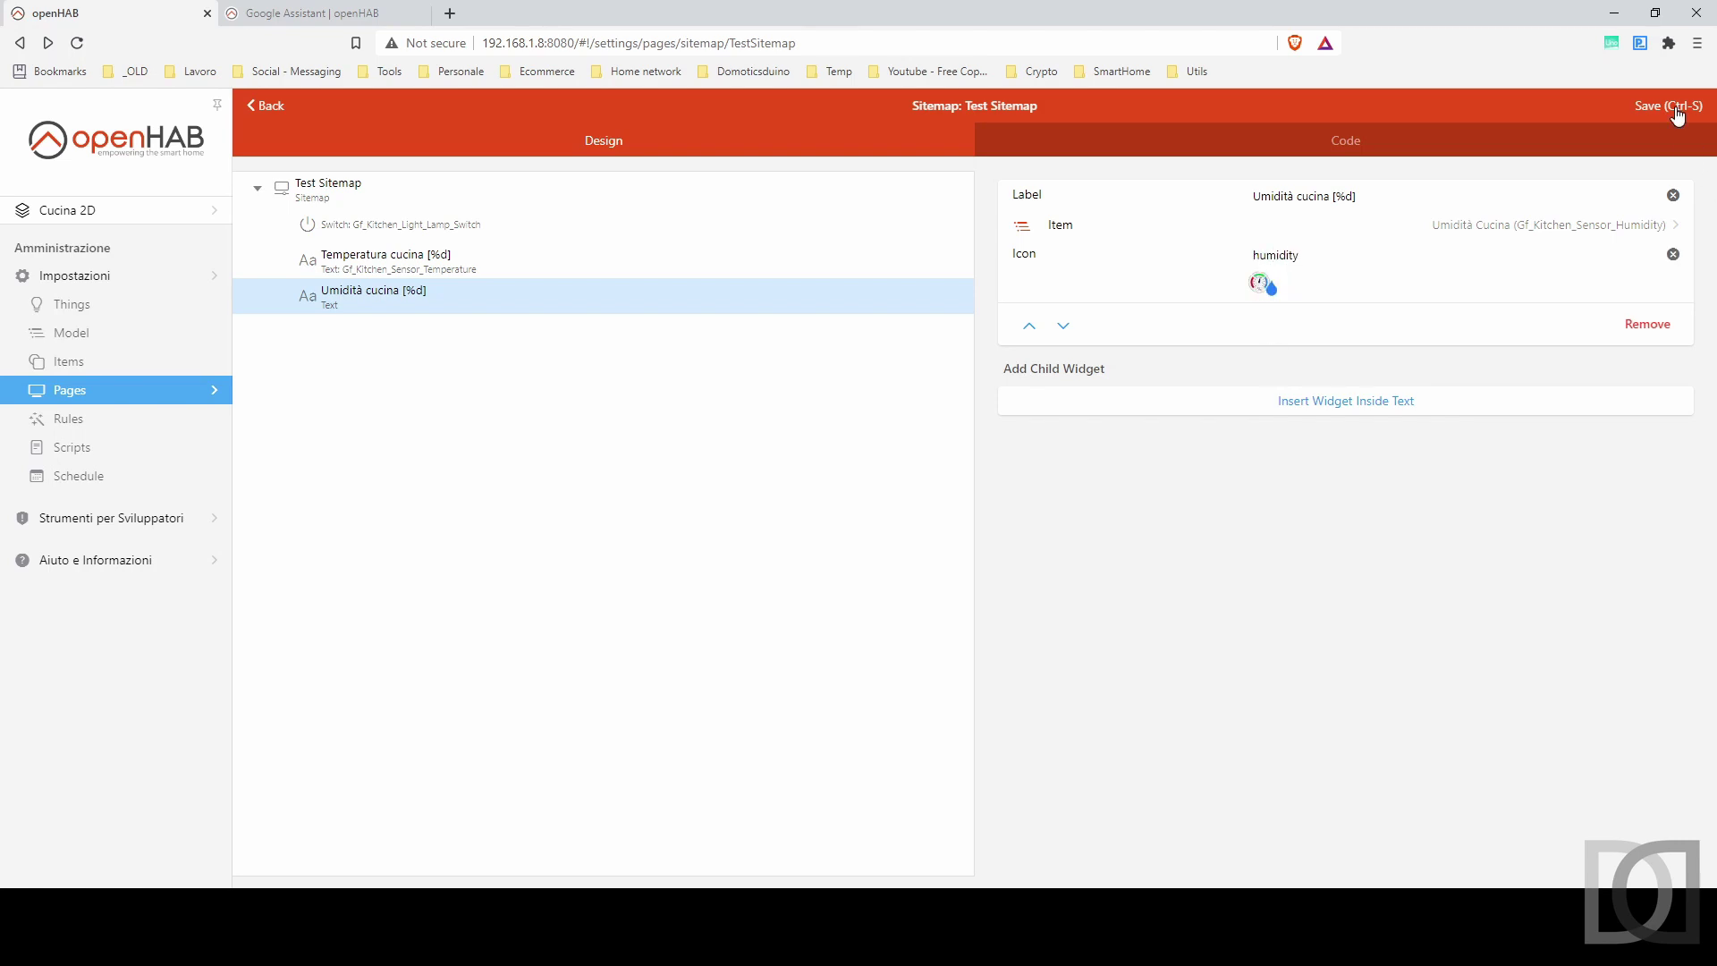
Leave the page settings and open the Test Sitemap in Basic UI.
click(175, 175)
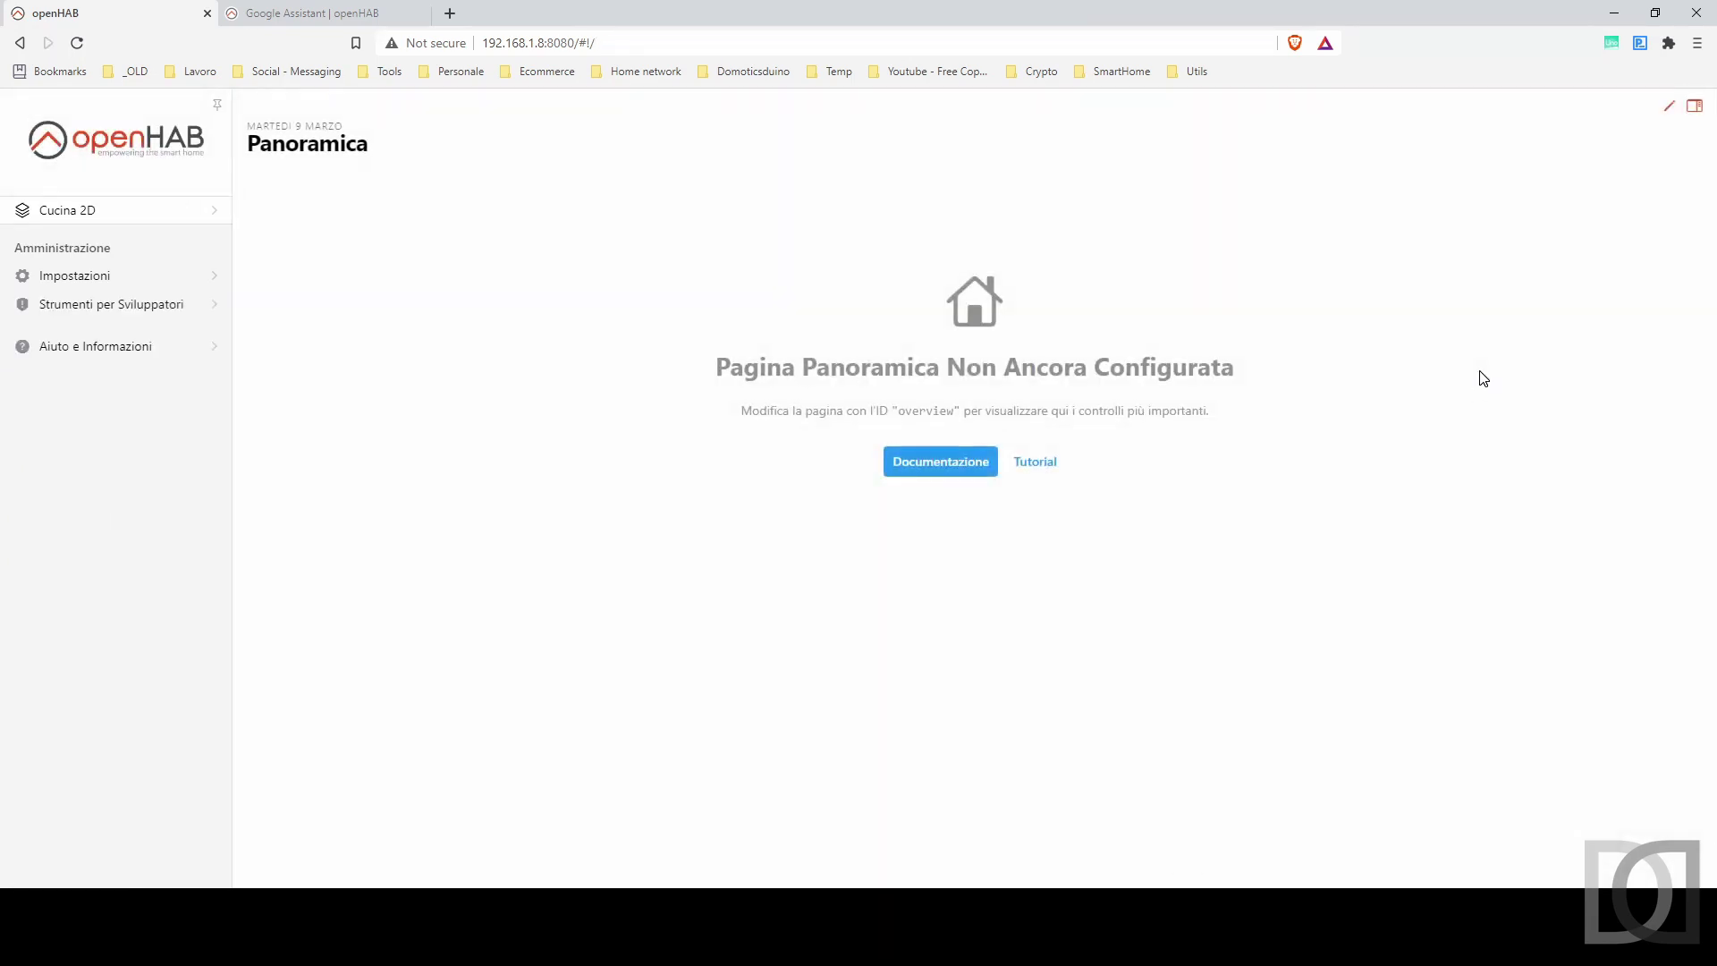
click(1694, 106)
click(1633, 200)
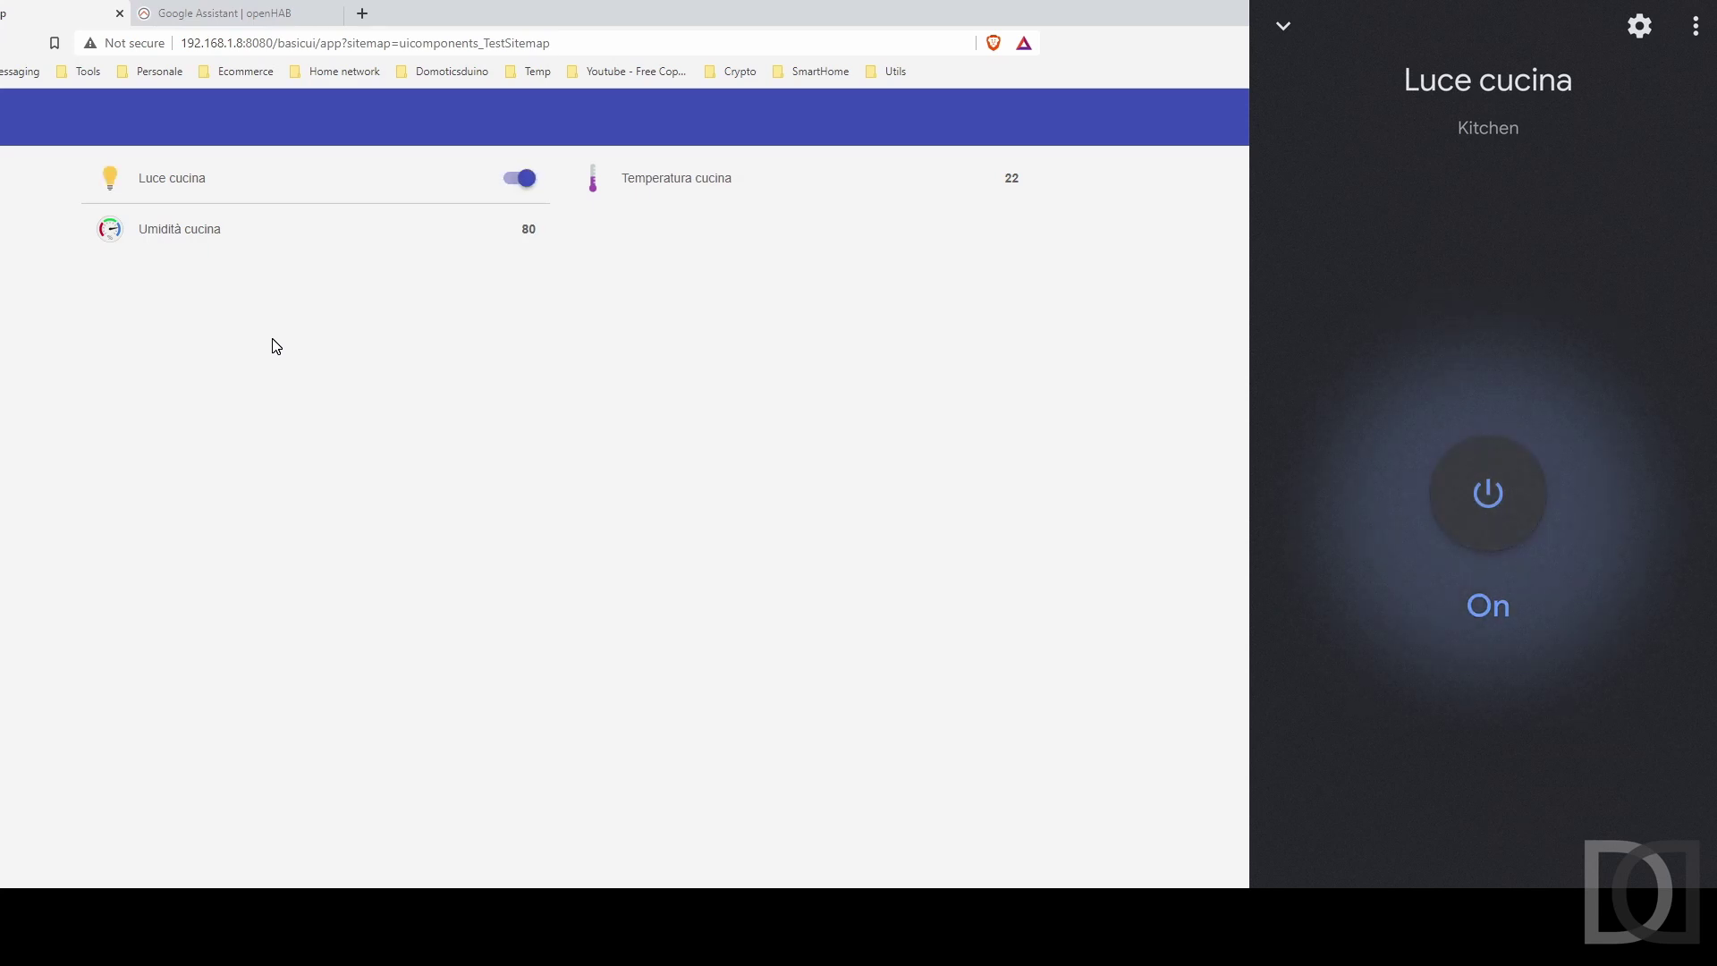
Switch off Luce cucina in the sitemap and highlight the Umidità cucina value for comparison with the Google Home thermostat.
click(516, 180)
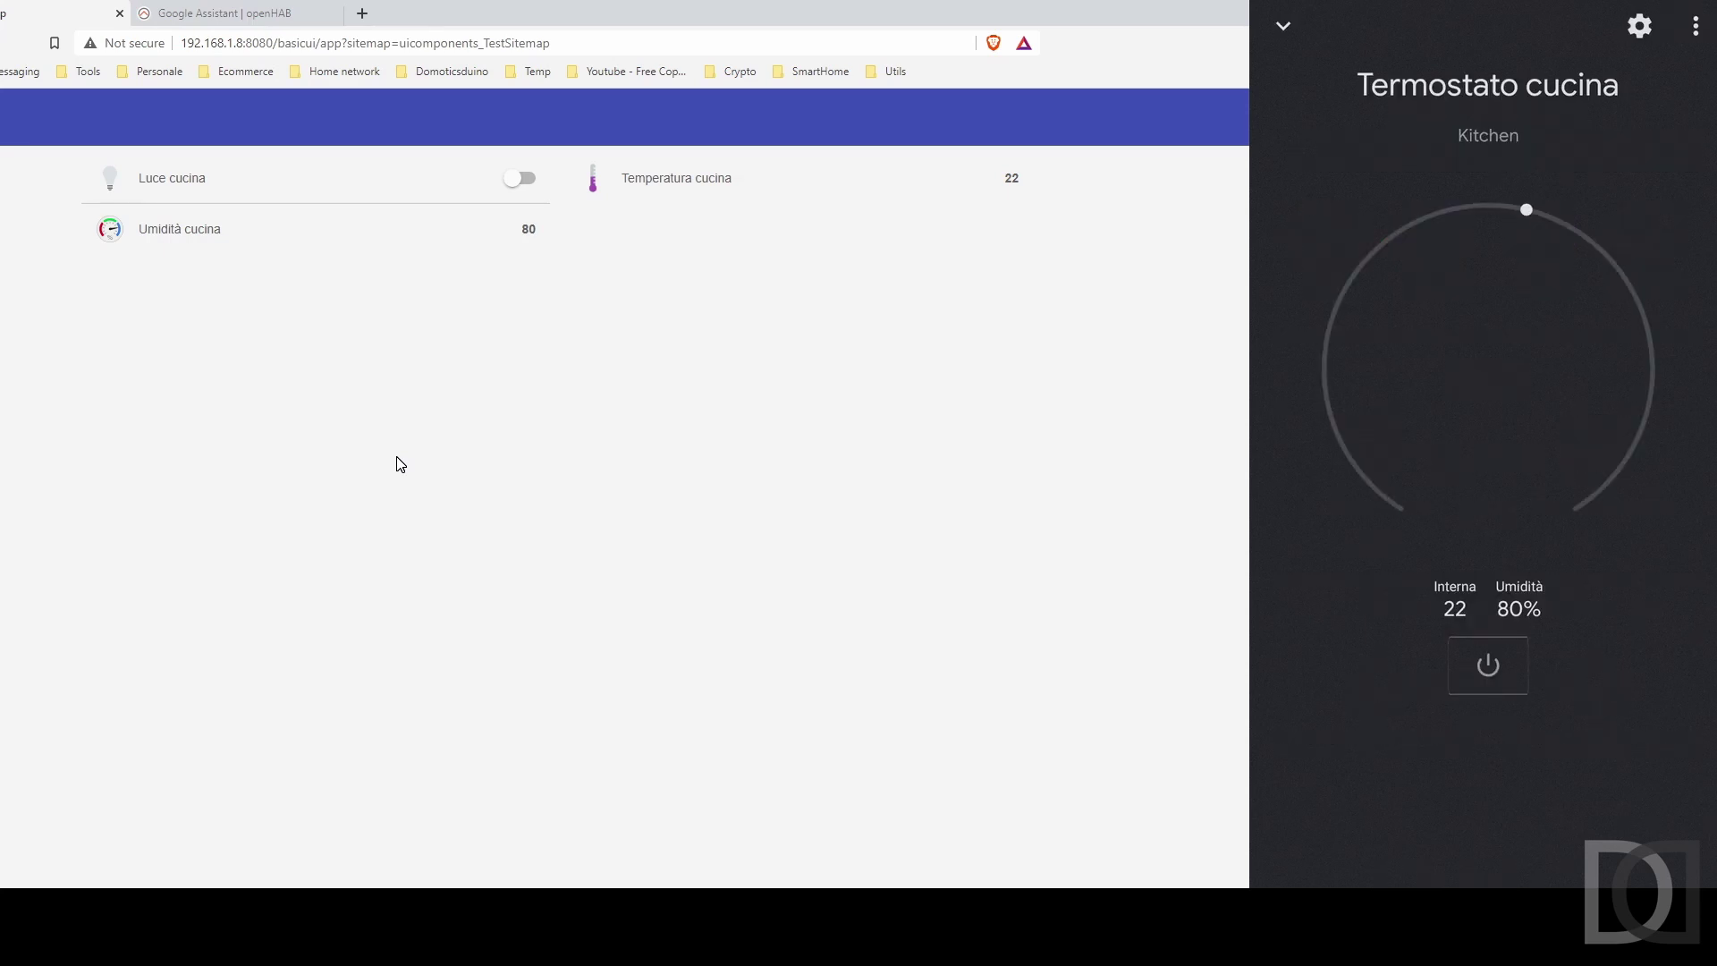
double_click(529, 229)
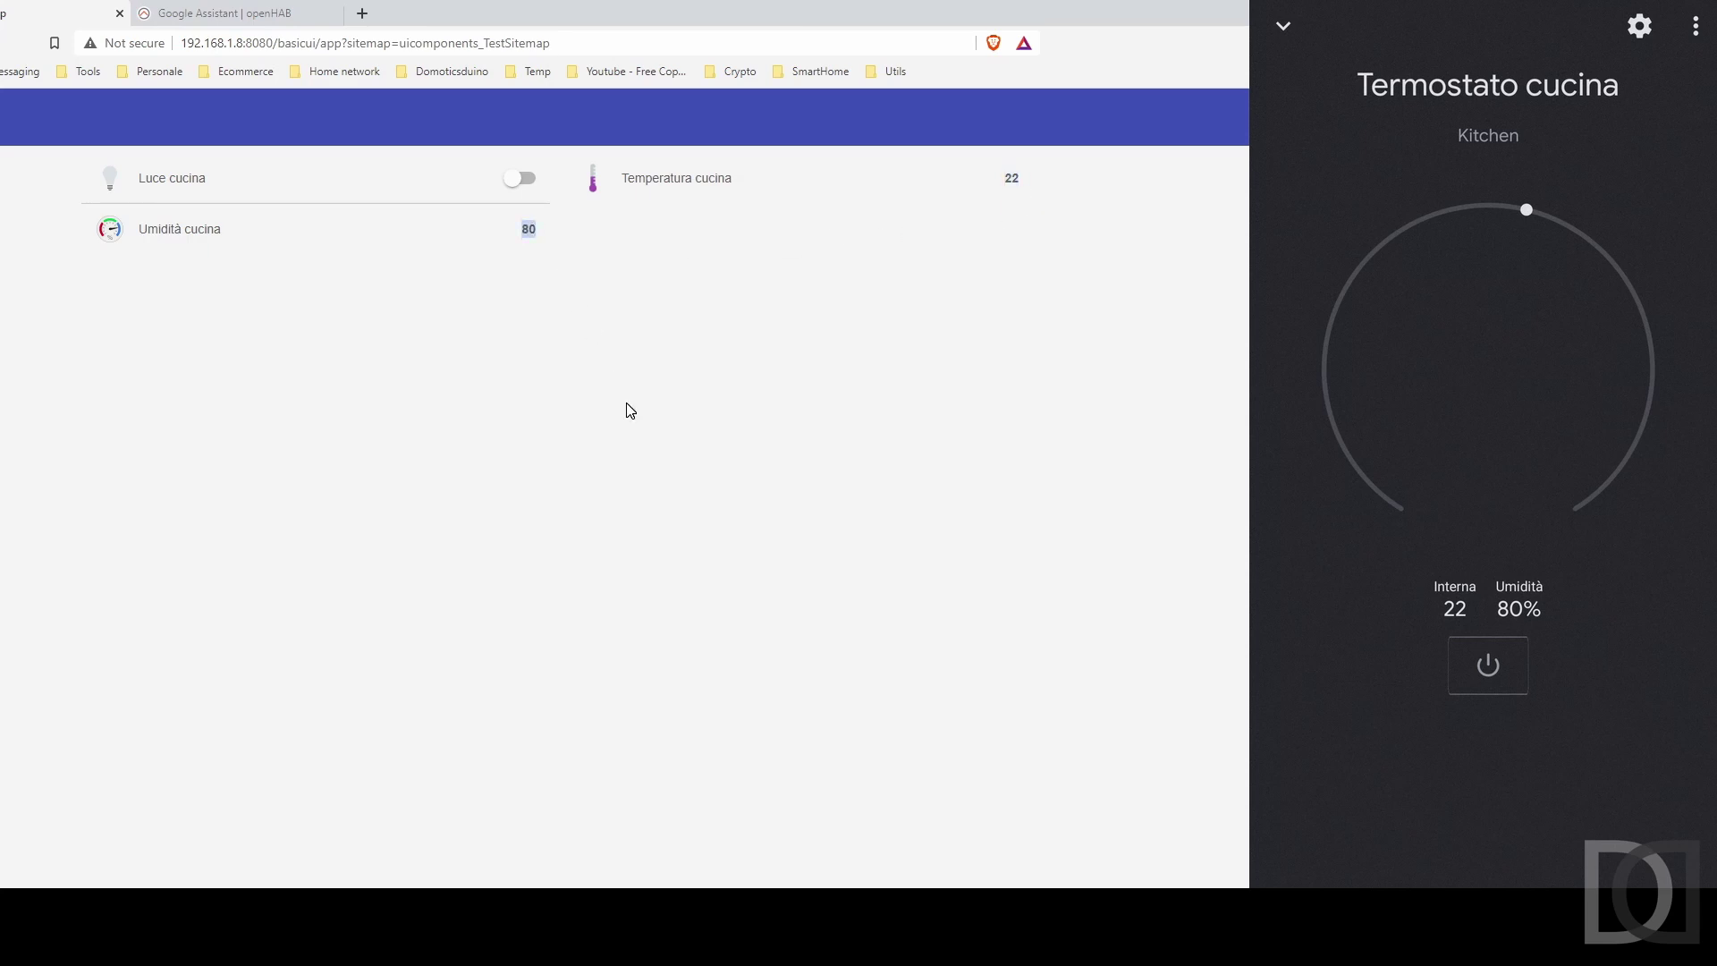